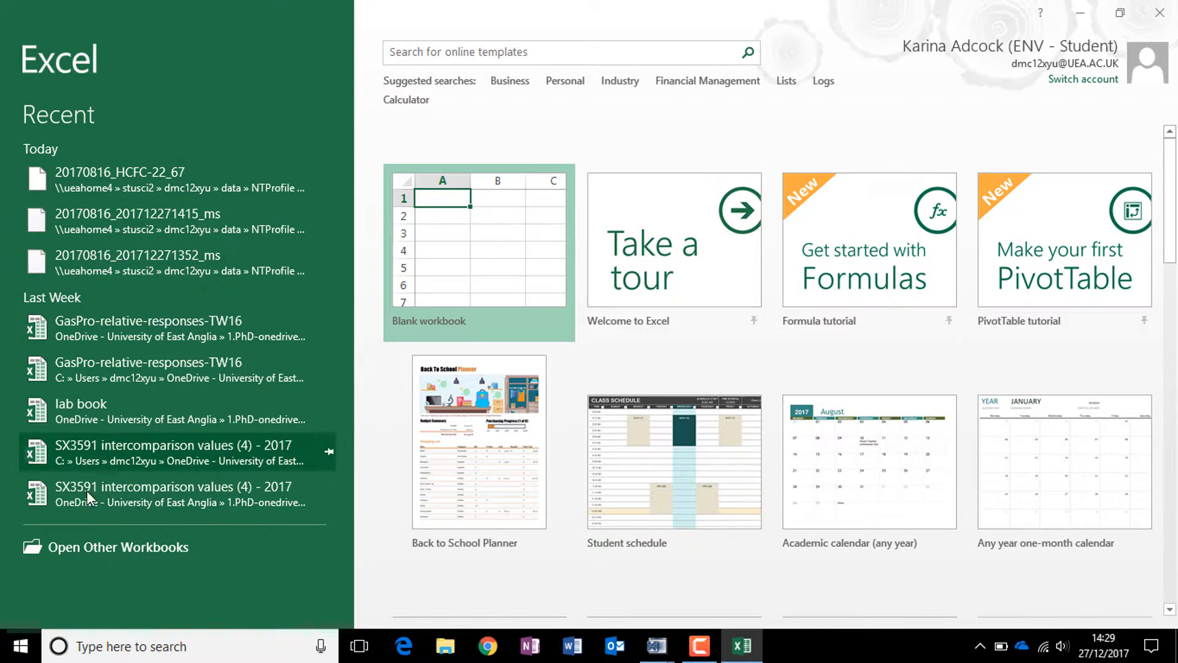
- Open the file 20170816_HCFC-22_67 from the Desktop, listing all file types
left_click(112, 555)
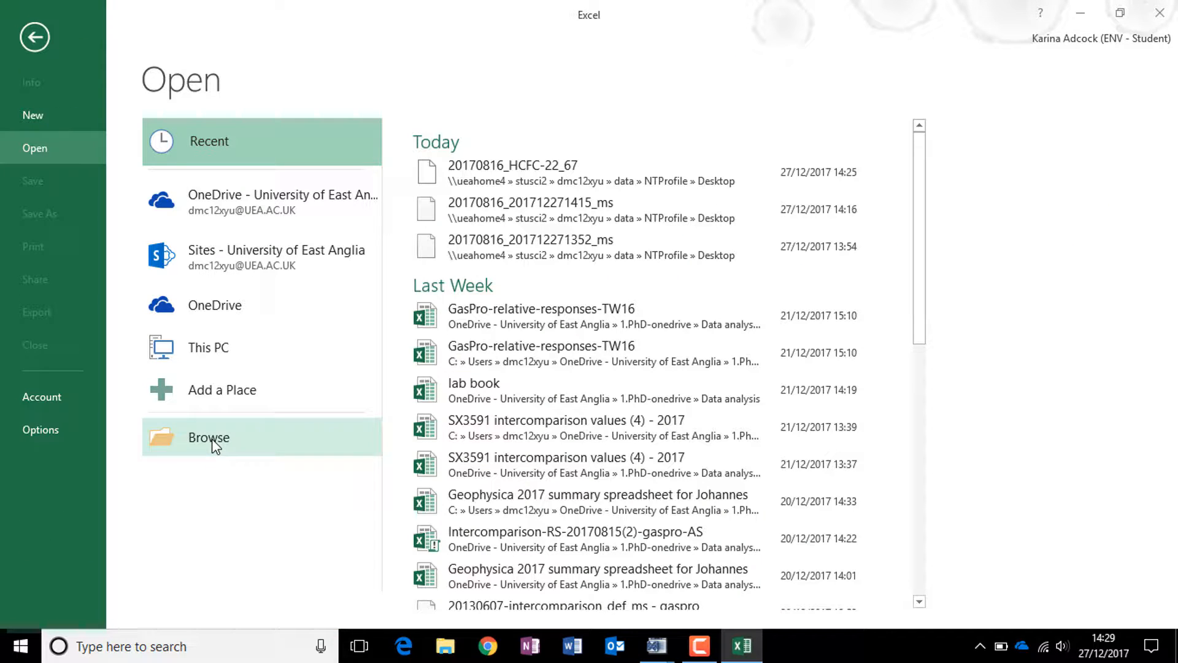
left_click(211, 438)
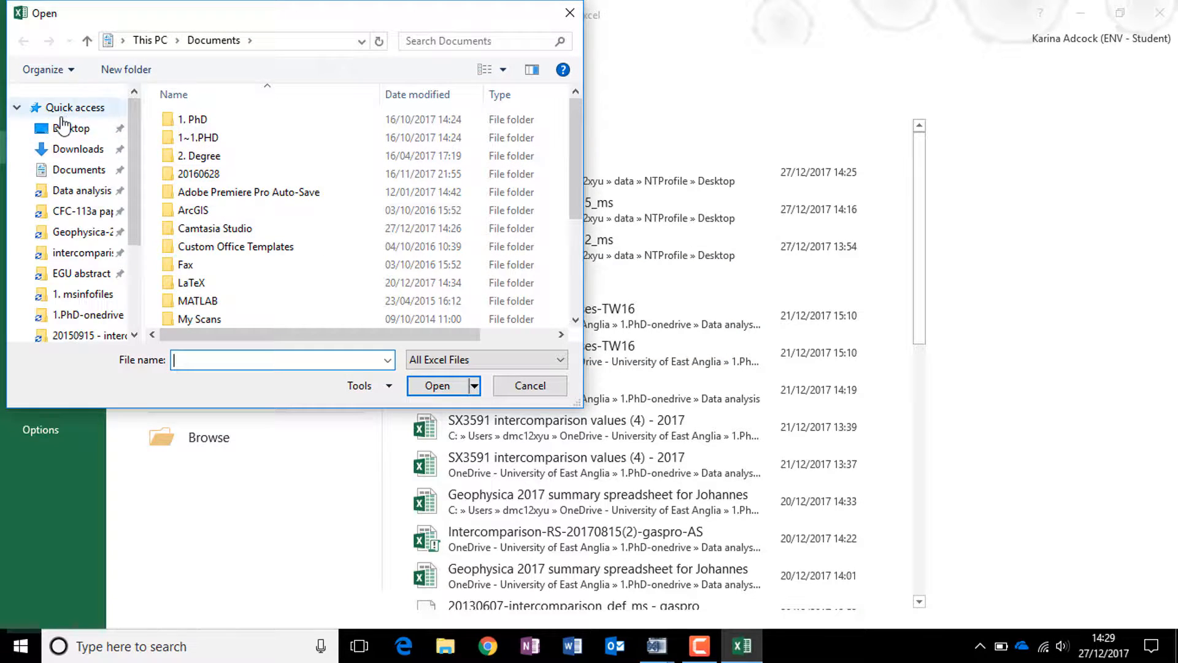
left_click(62, 130)
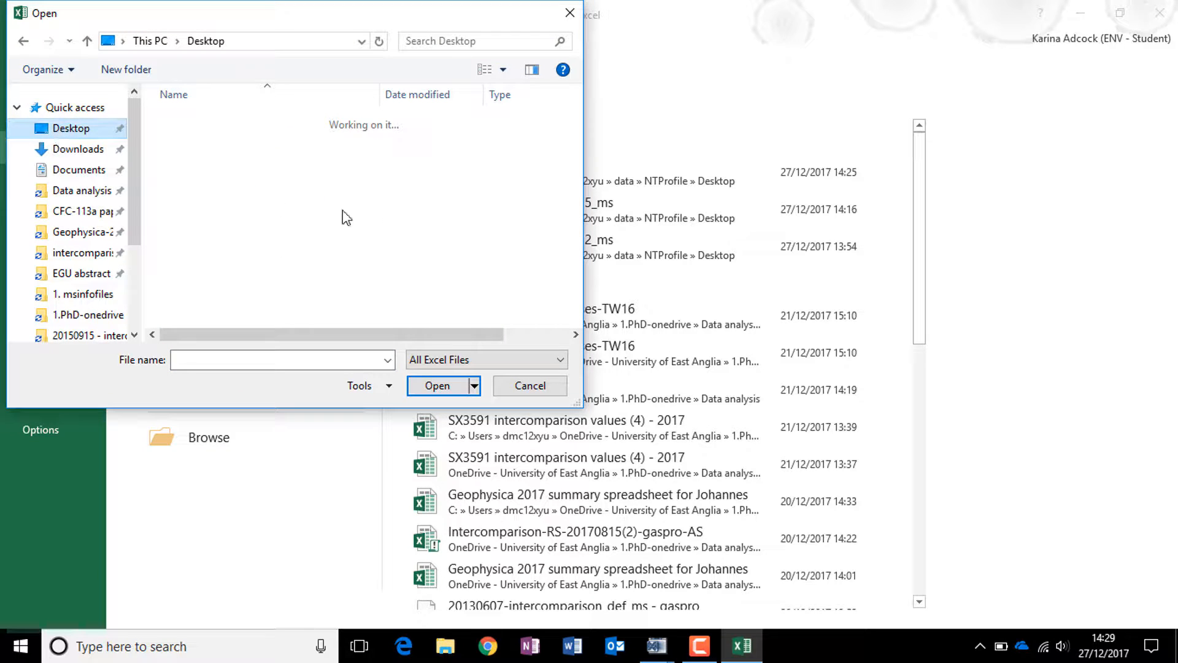
left_click(526, 367)
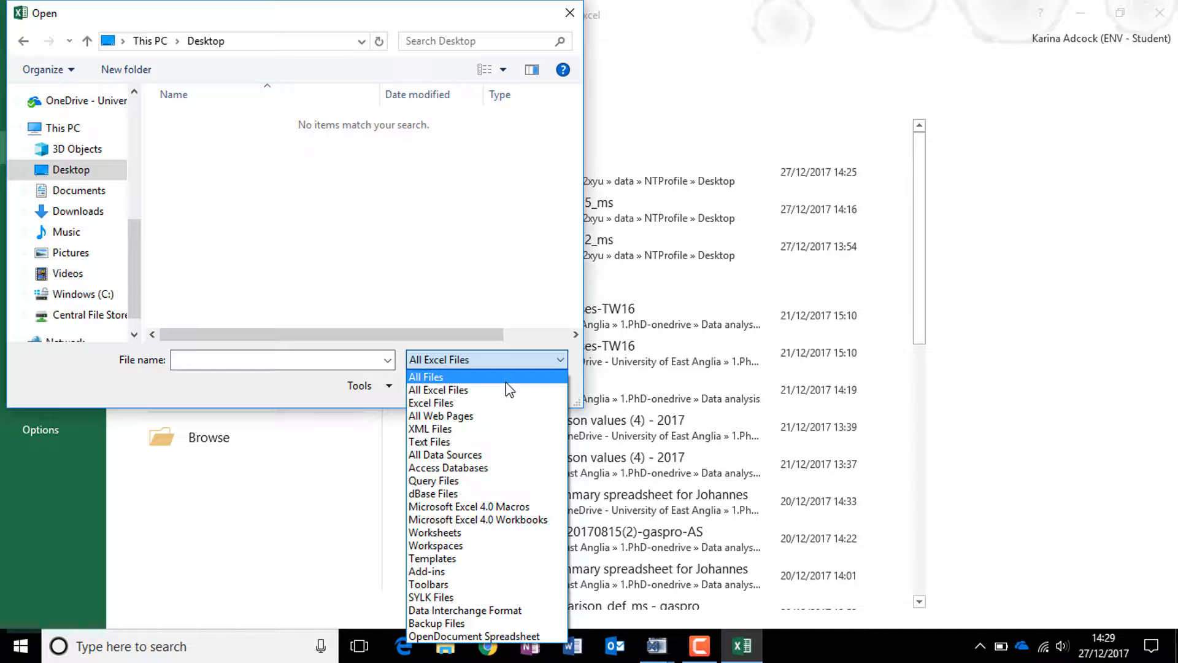
left_click(505, 382)
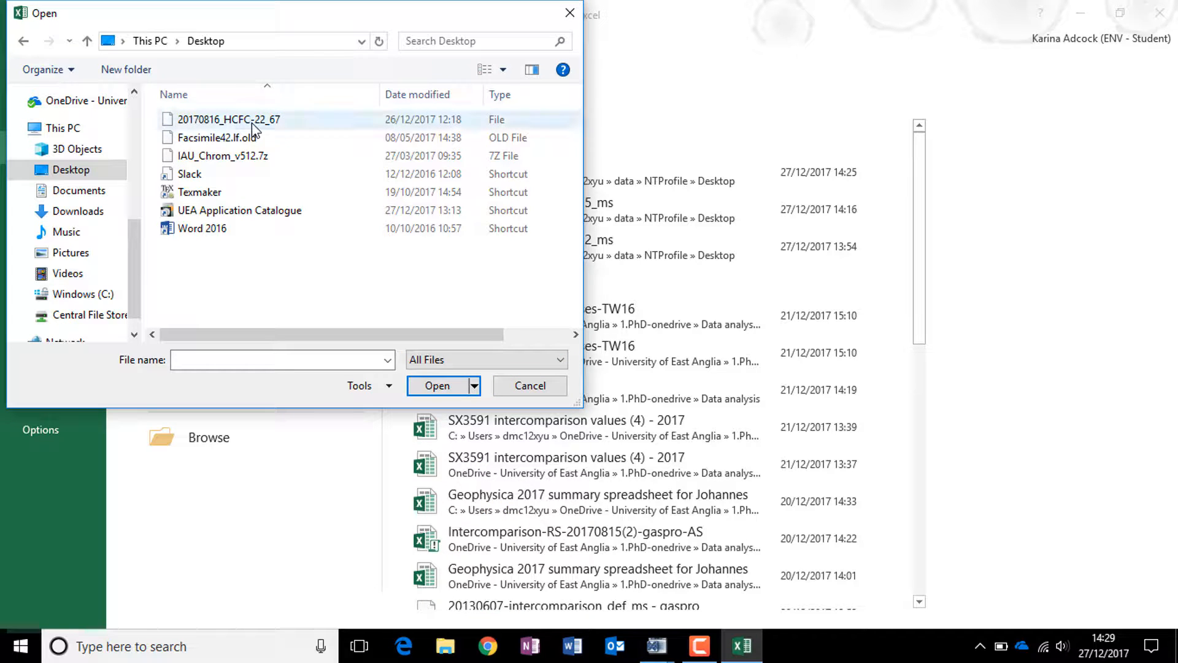
left_click(251, 123)
left_click(425, 388)
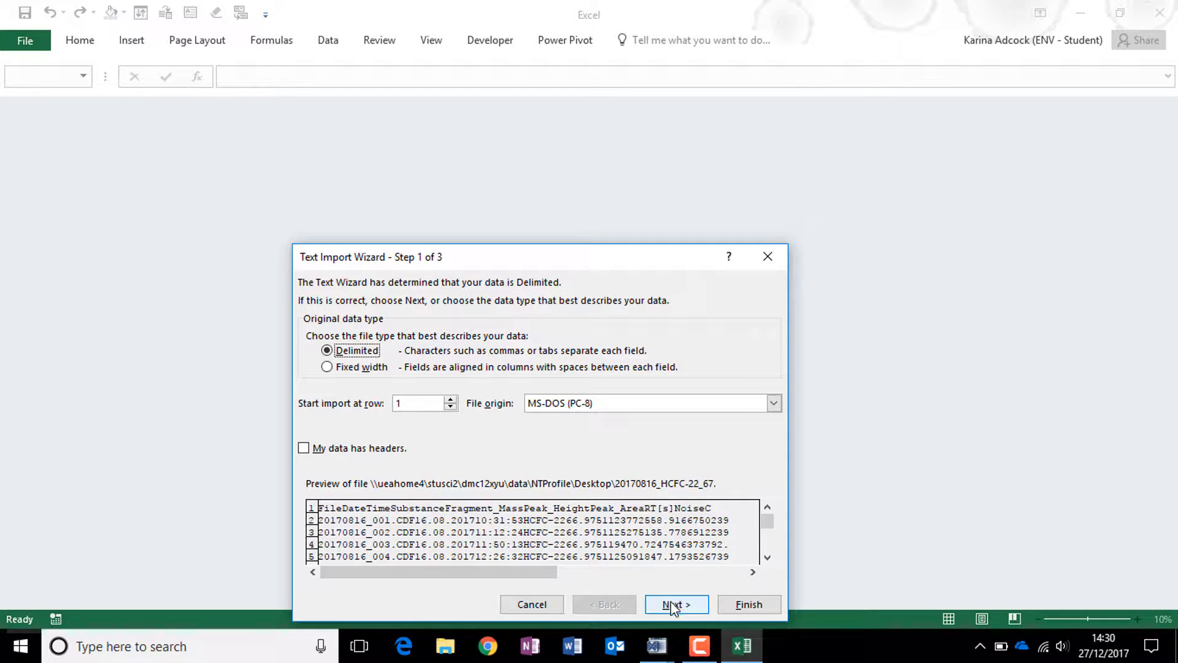
- Import the text file as delimited data, keeping the default delimiter and column format settings
left_click(674, 606)
left_click(678, 605)
left_click(774, 606)
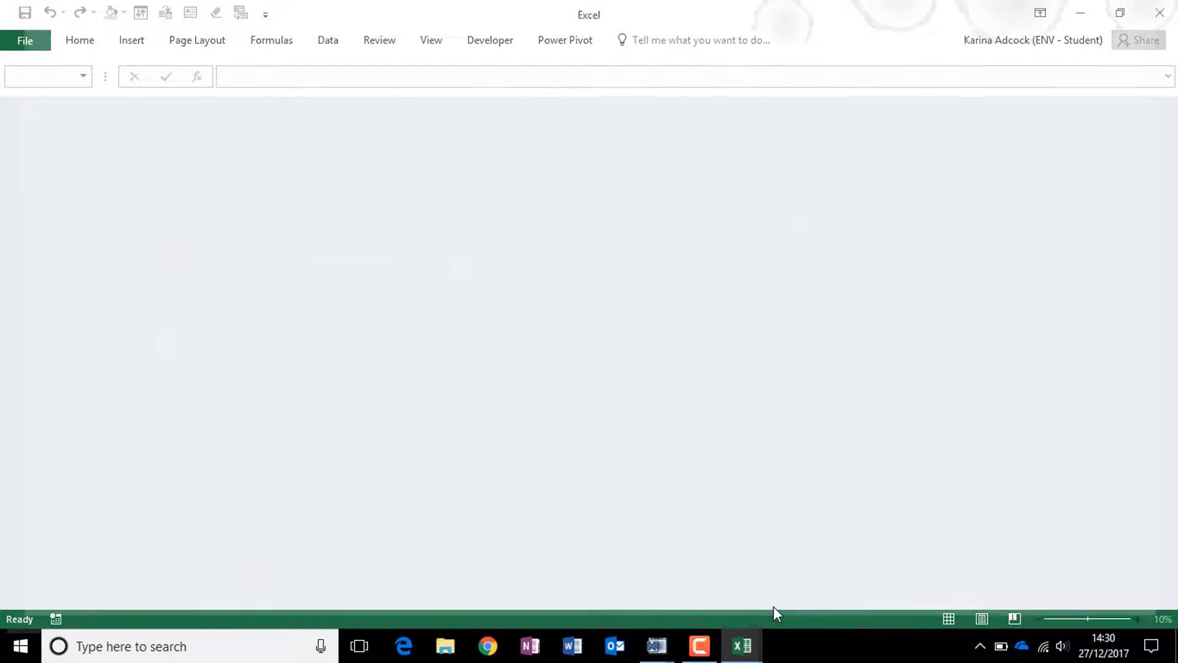
left_click(690, 226)
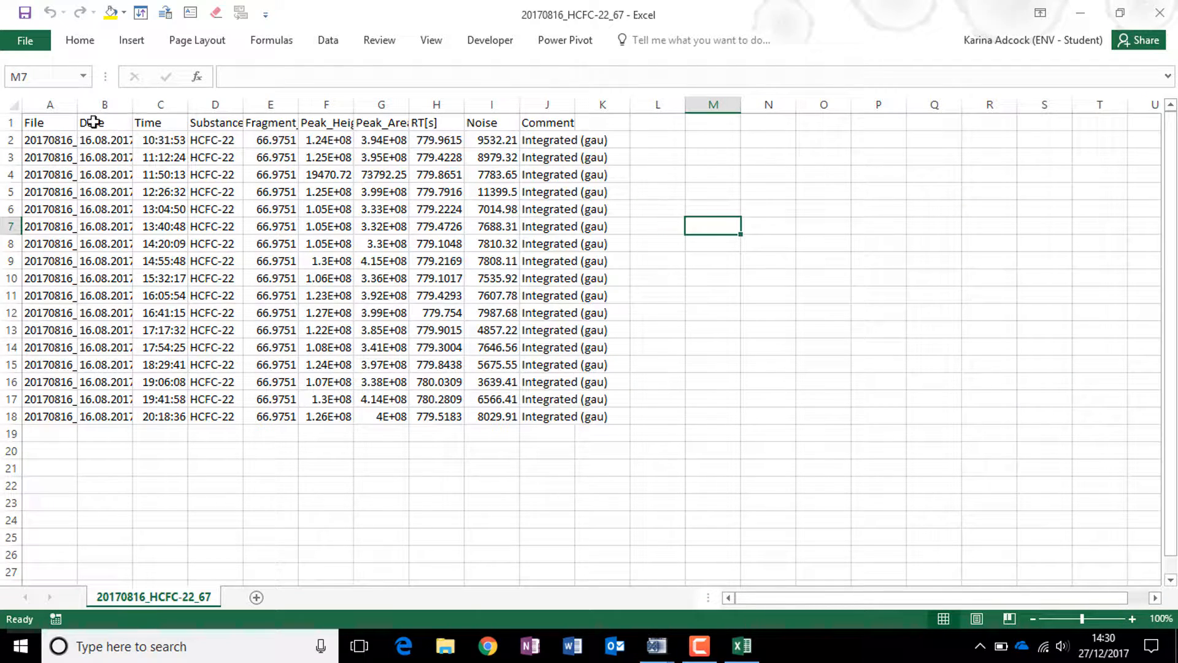
- Autofit the widths of columns A to J to their contents
left_click_drag(61, 103, 576, 98)
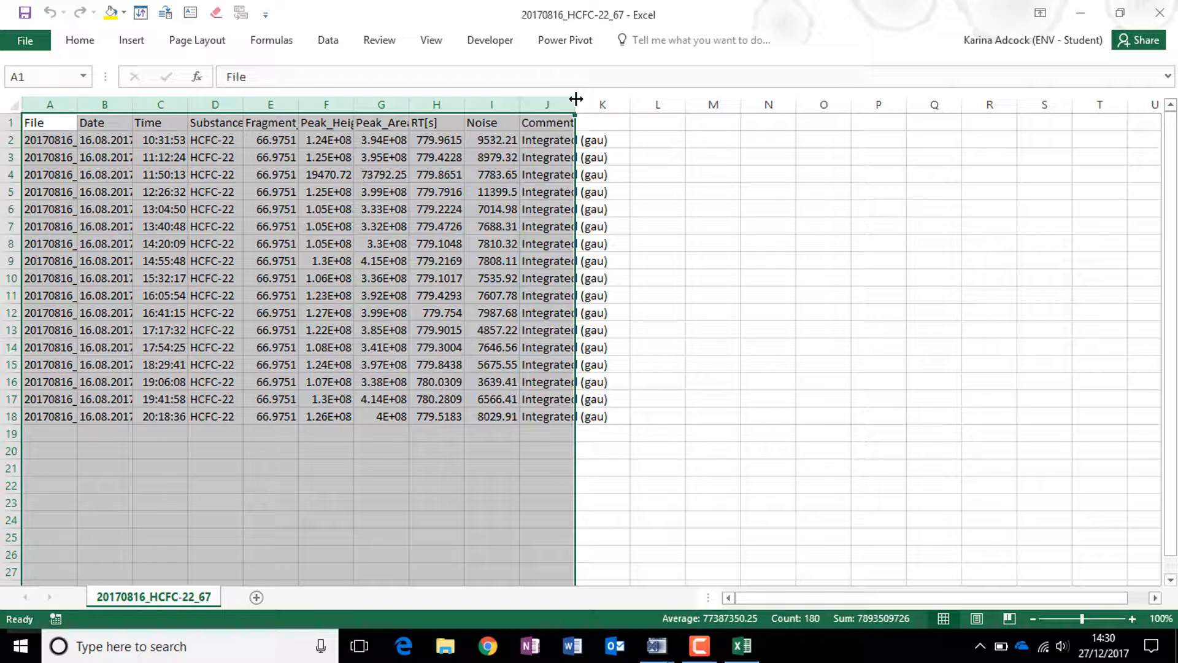
double_click(576, 99)
left_click(803, 210)
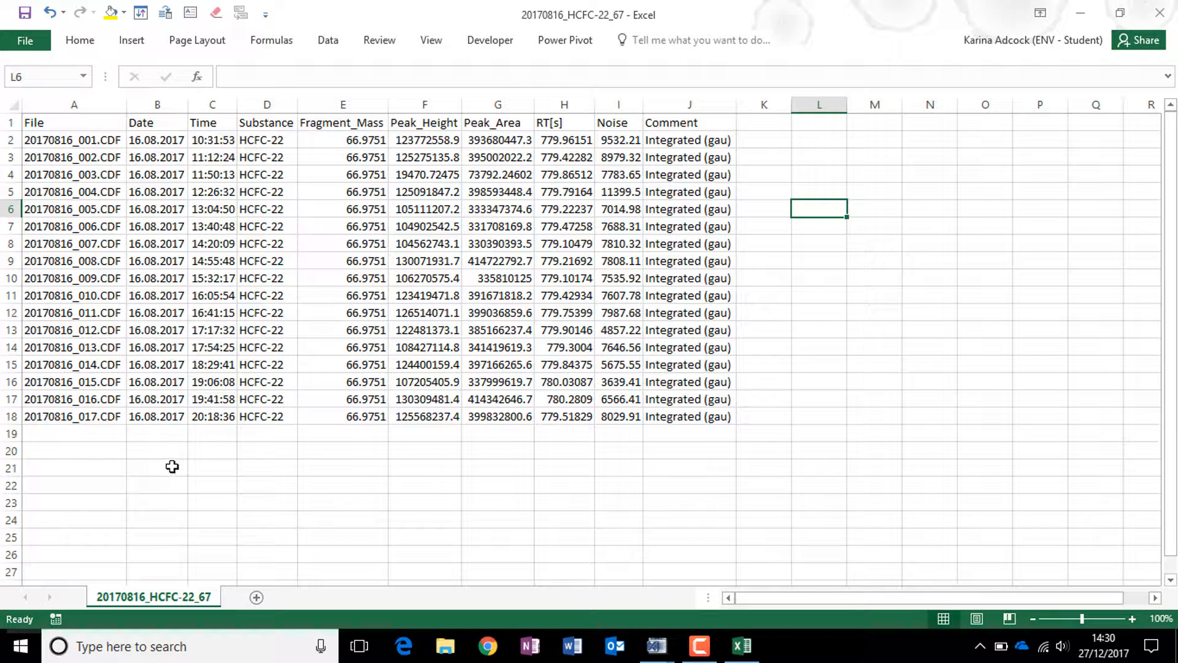
- Examine the exported peak table column by column, from File, Date and Time through peak height, area and retention time to Comment
left_click(112, 447)
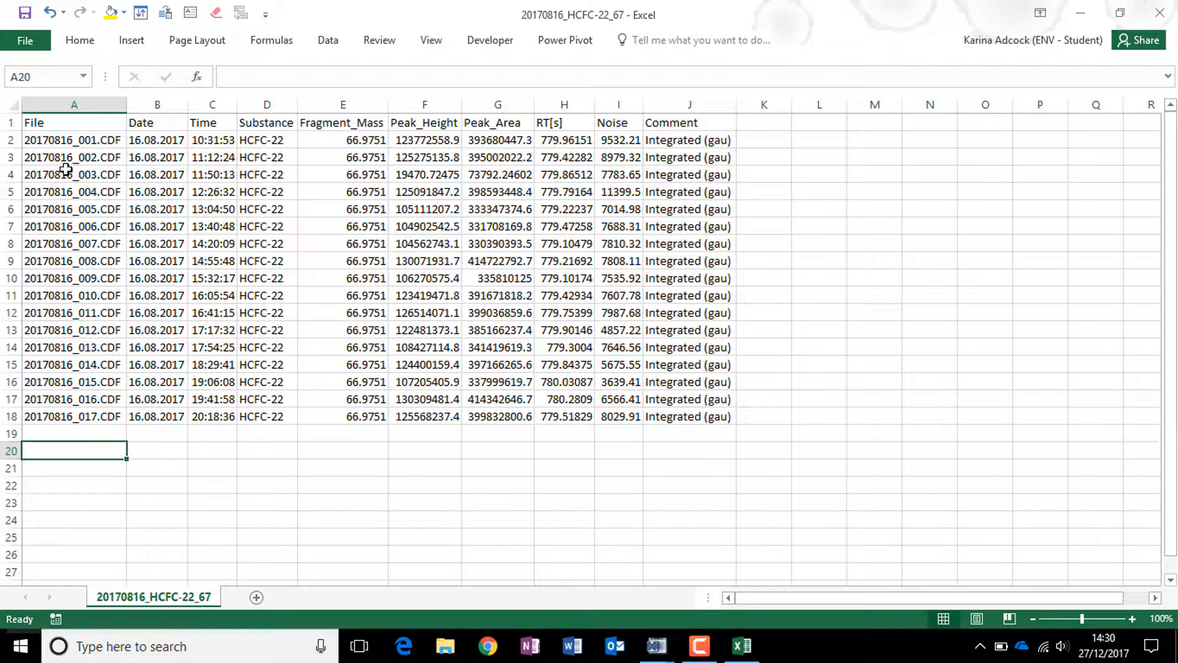
left_click(62, 123)
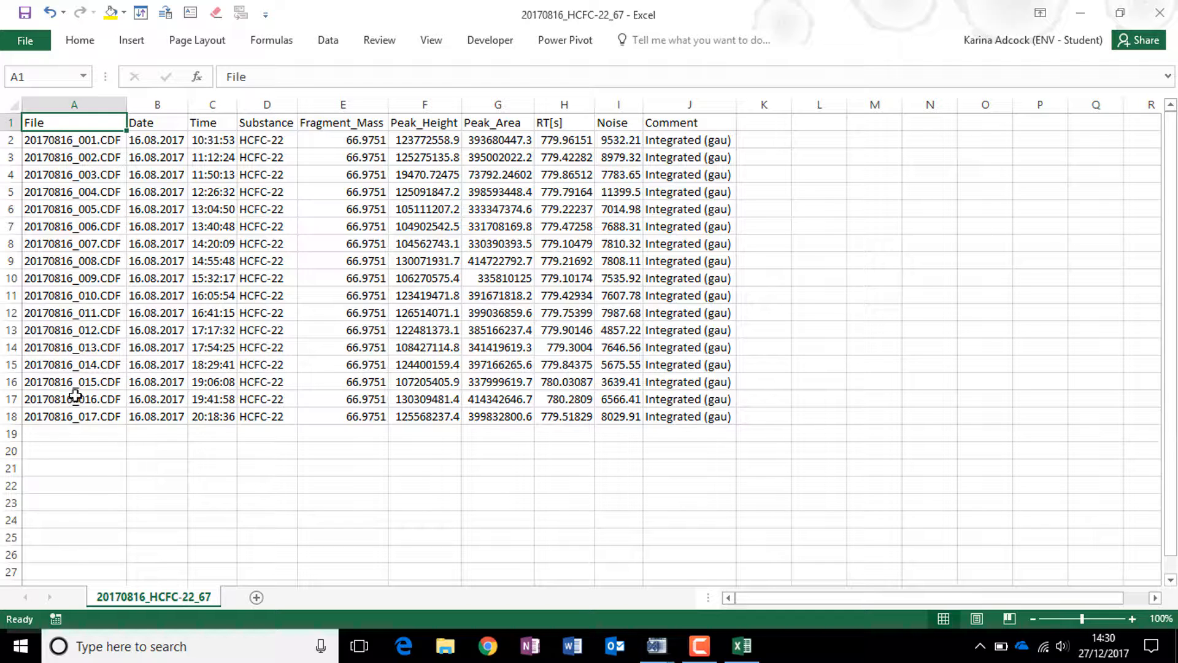
left_click(167, 124)
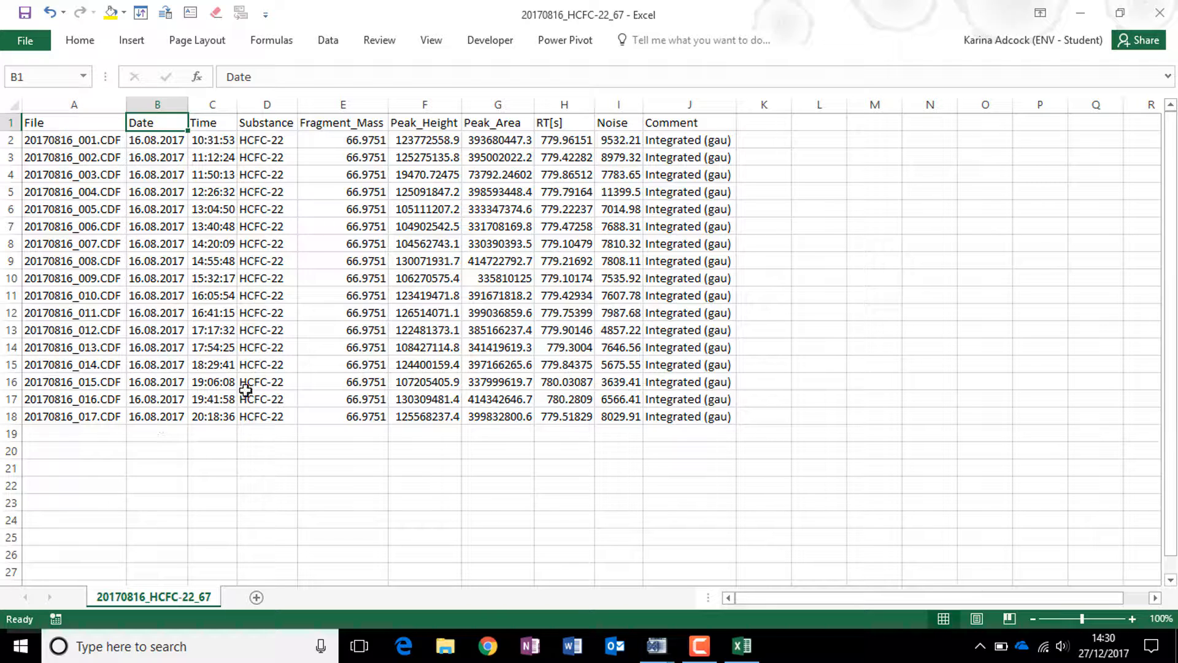
left_click(213, 124)
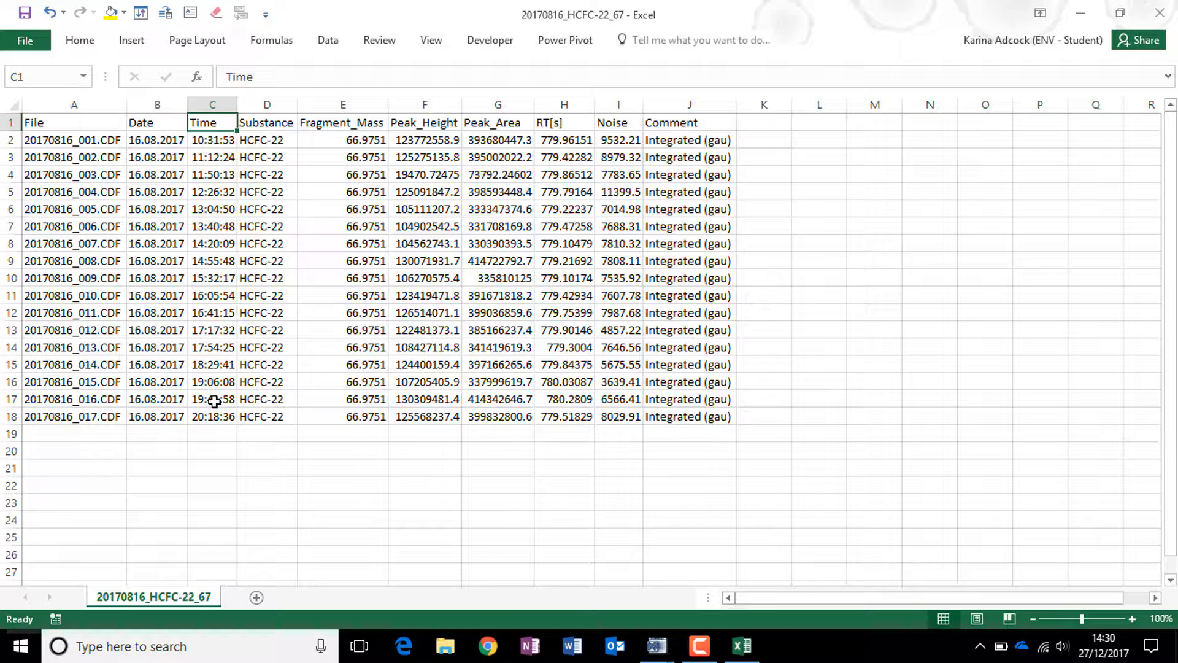
left_click(282, 121)
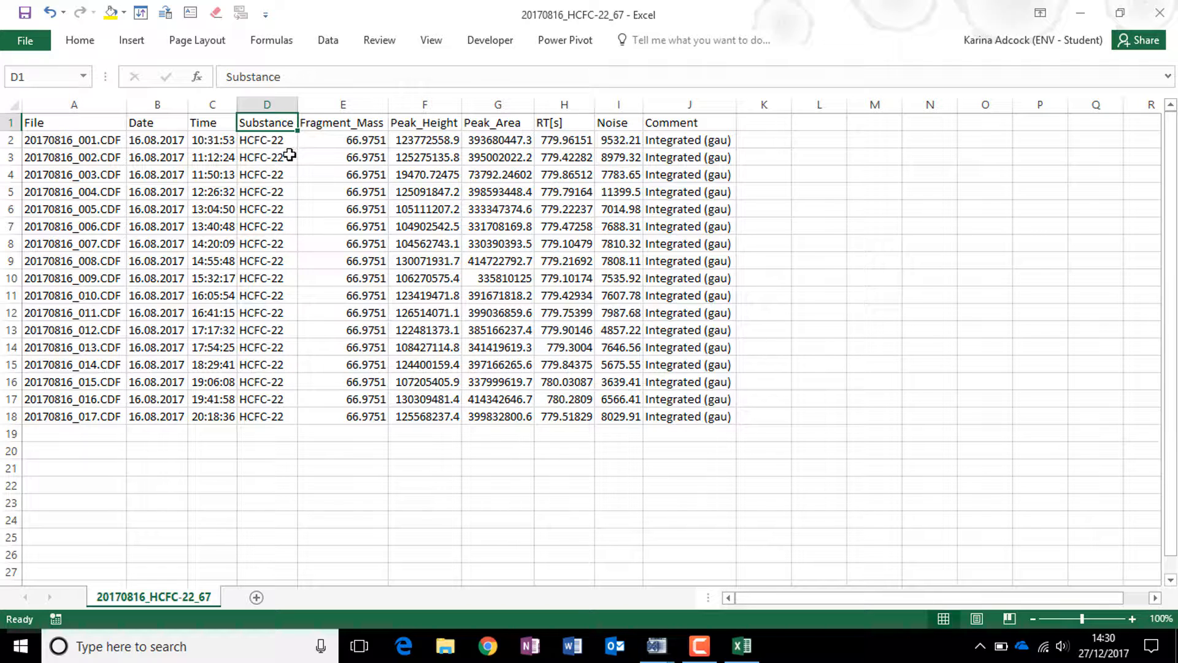
left_click(362, 121)
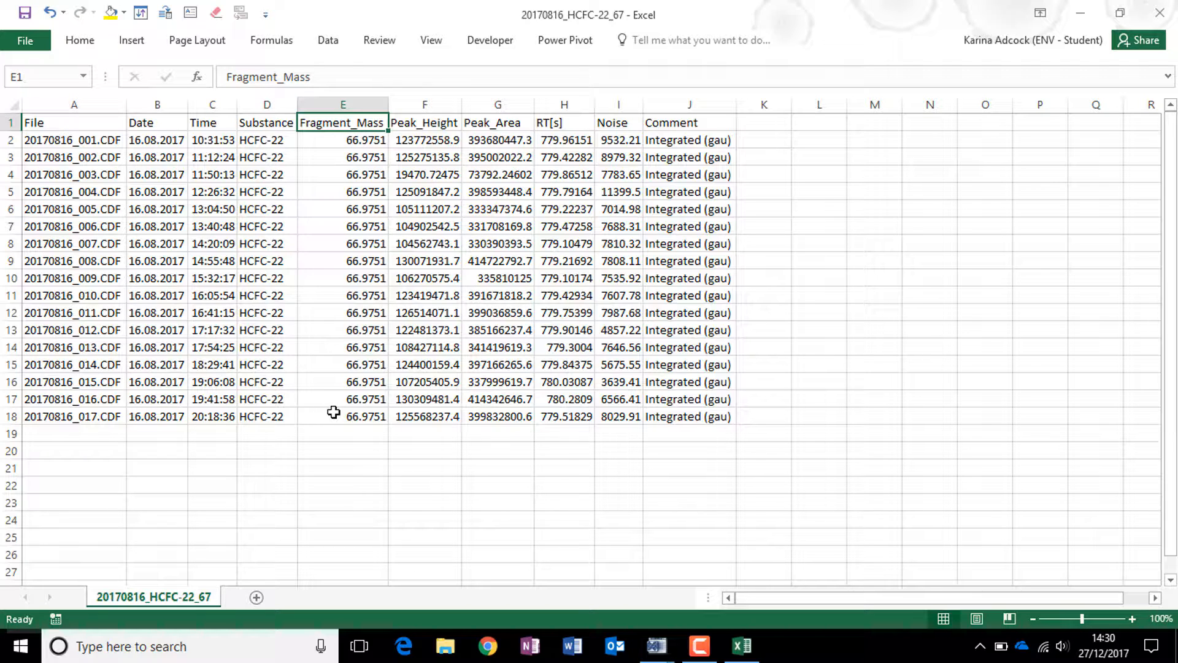
left_click(432, 119)
left_click(489, 122)
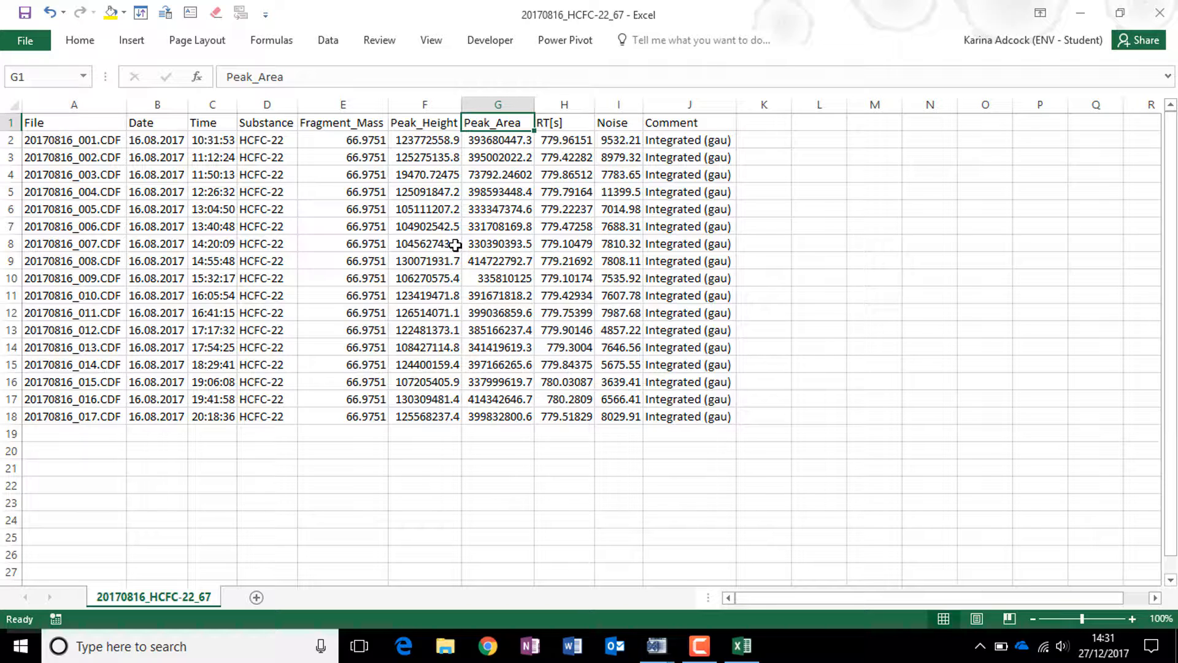
left_click(573, 124)
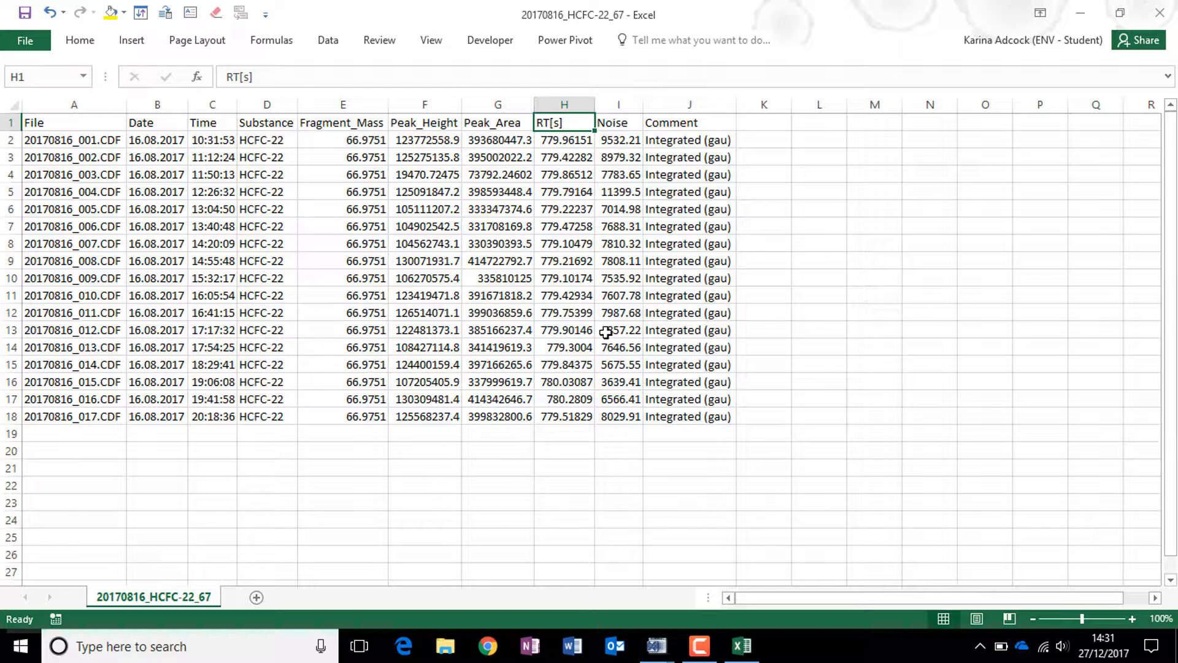
left_click(685, 141)
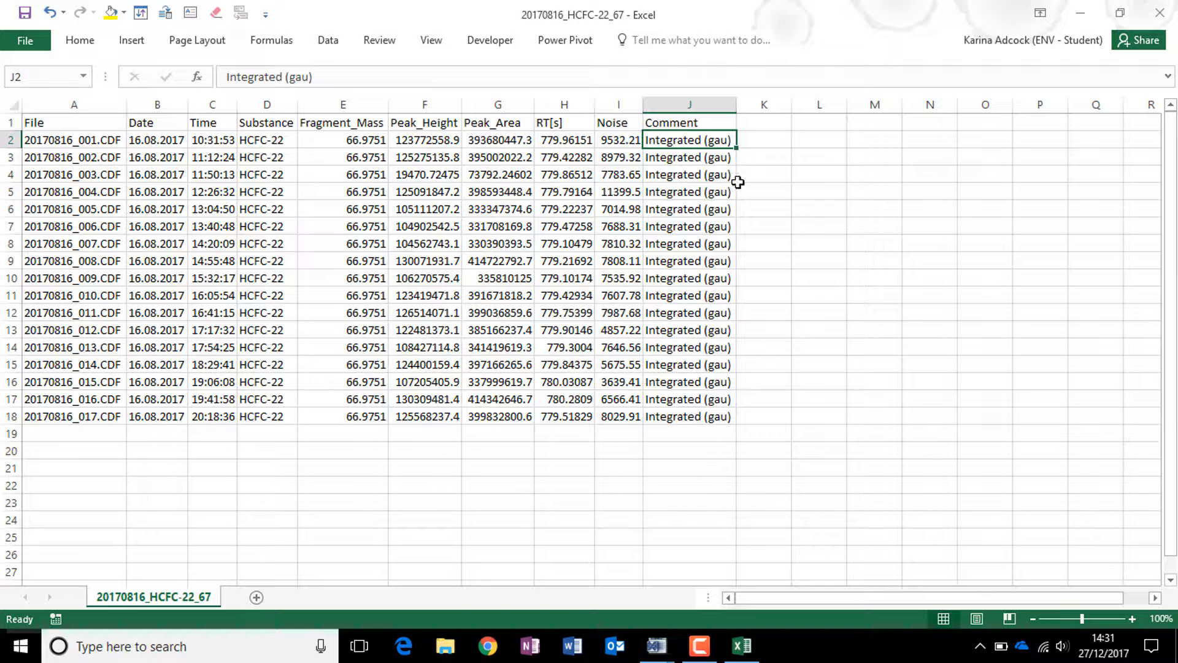
- Check the integration flag and method in IAU_Chrom, and return to the Excel results sheet
left_click(1078, 17)
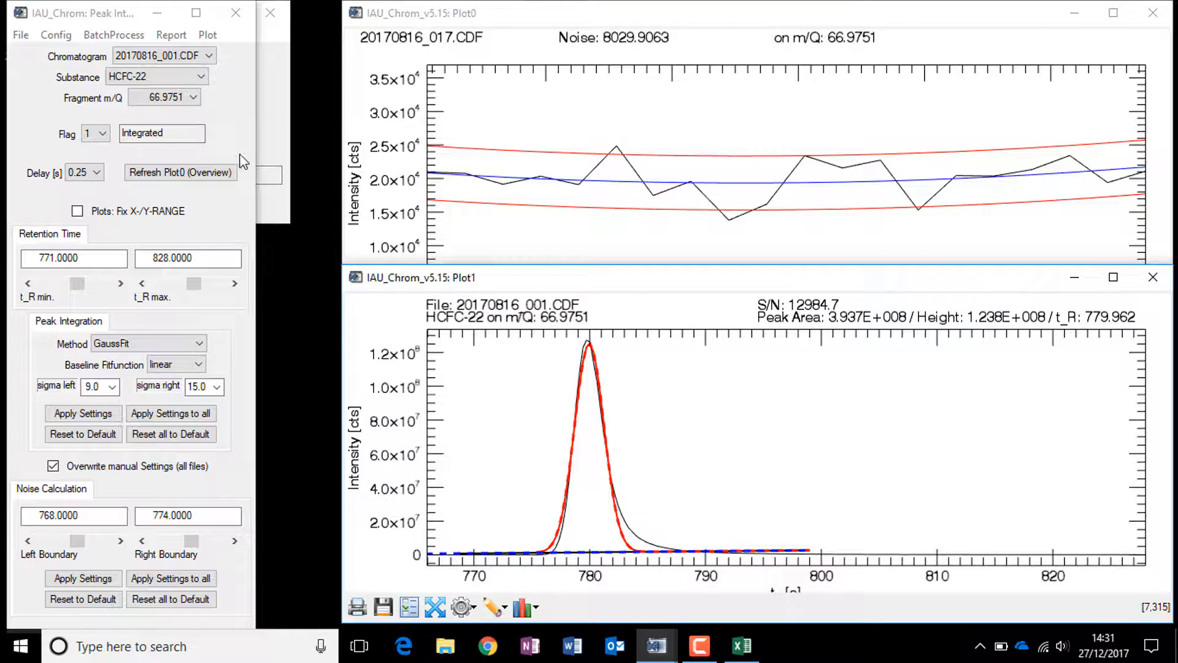
left_click(742, 646)
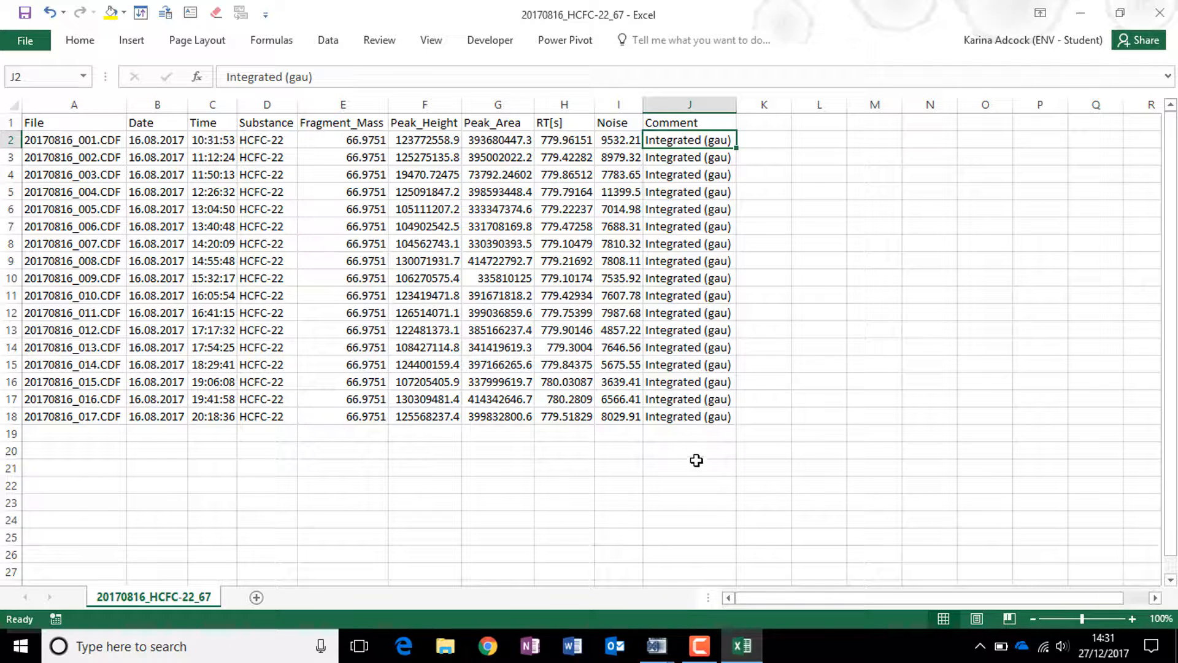
left_click(684, 439)
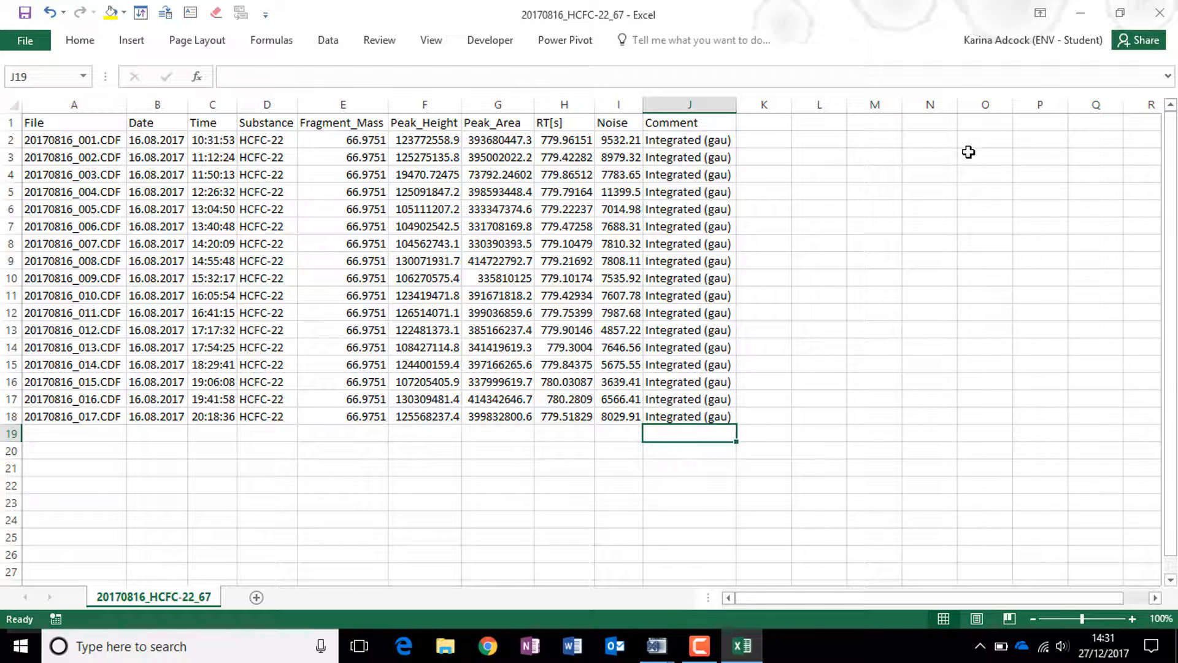
- Switch to IAU_Chrom and select the HCFC-22 fragment m/Q 67.9784
left_click(1088, 12)
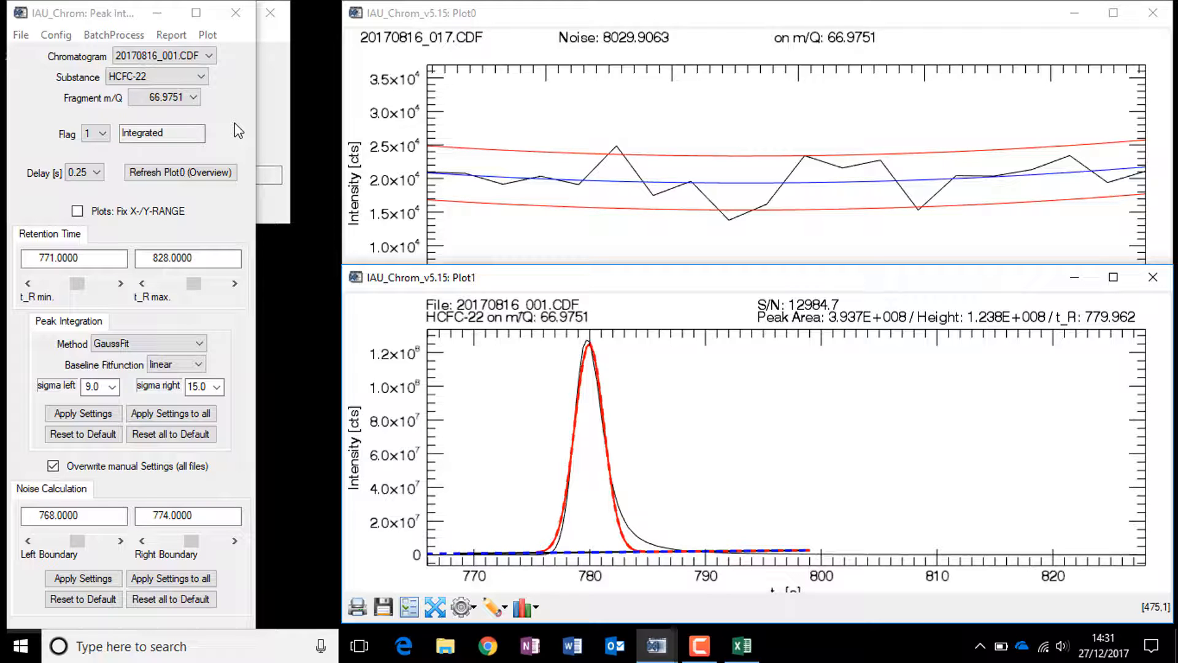
left_click(177, 99)
left_click(176, 111)
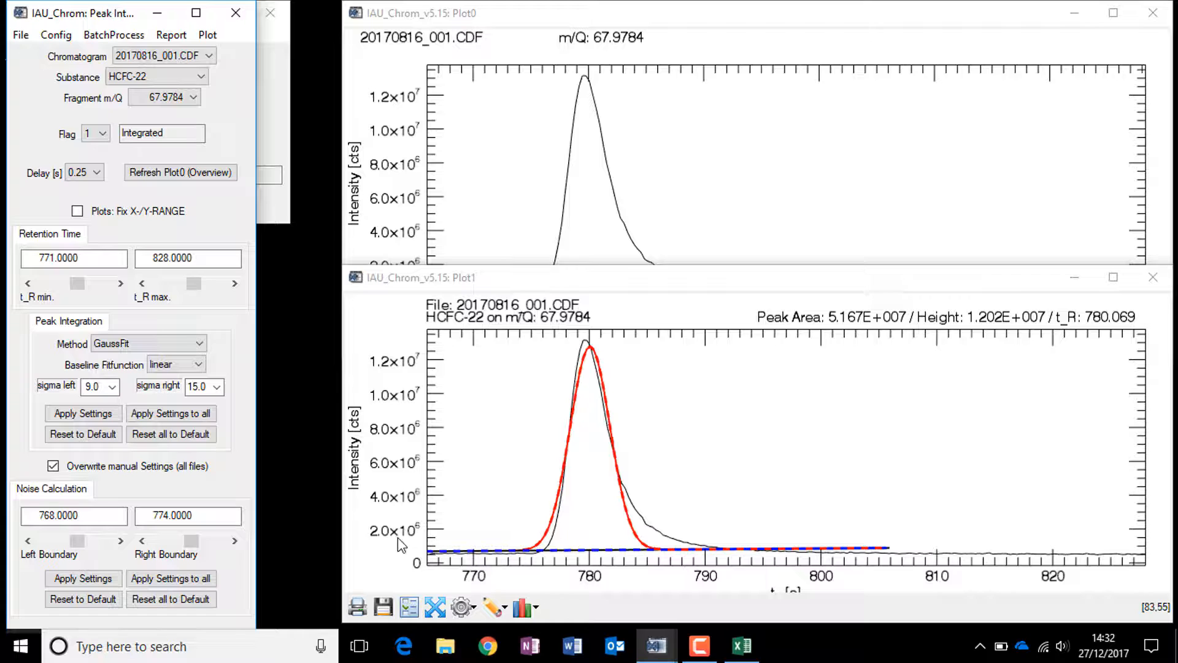
- Set the peak integration's left sigma to 7.0 and apply the settings to all chromatograms
left_click(112, 387)
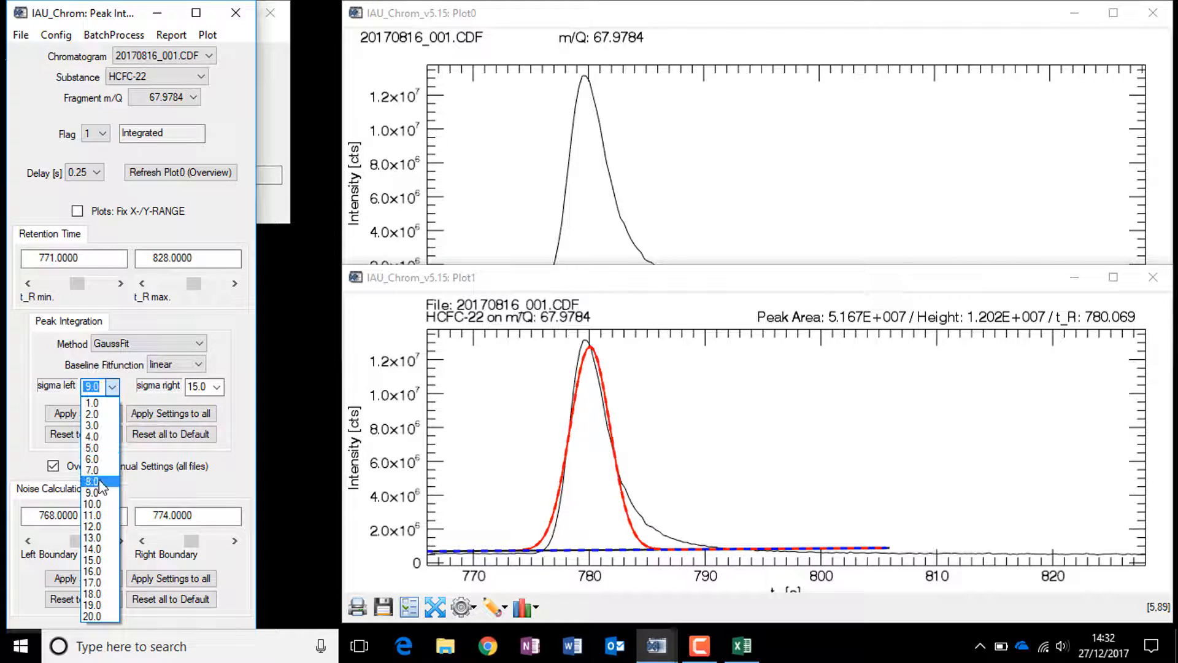
left_click(92, 481)
left_click(112, 386)
left_click(95, 465)
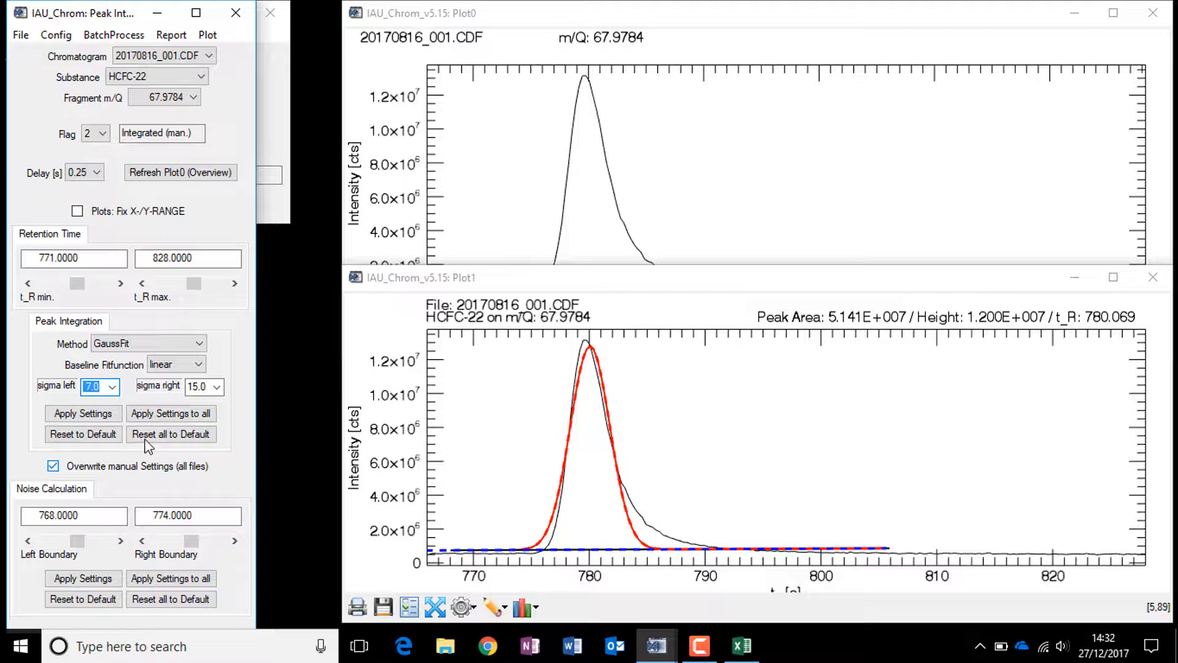
left_click(159, 415)
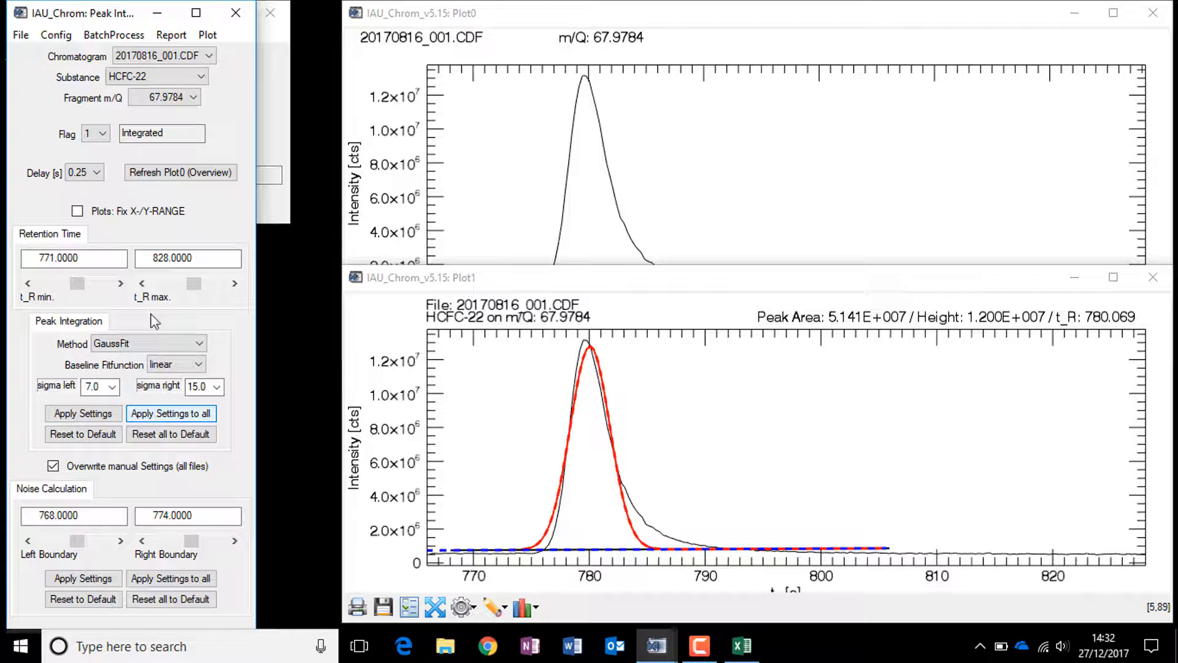
- Display chromatogram 20170816_003.CDF and set its flag to 0, Not Integrated
left_click(172, 55)
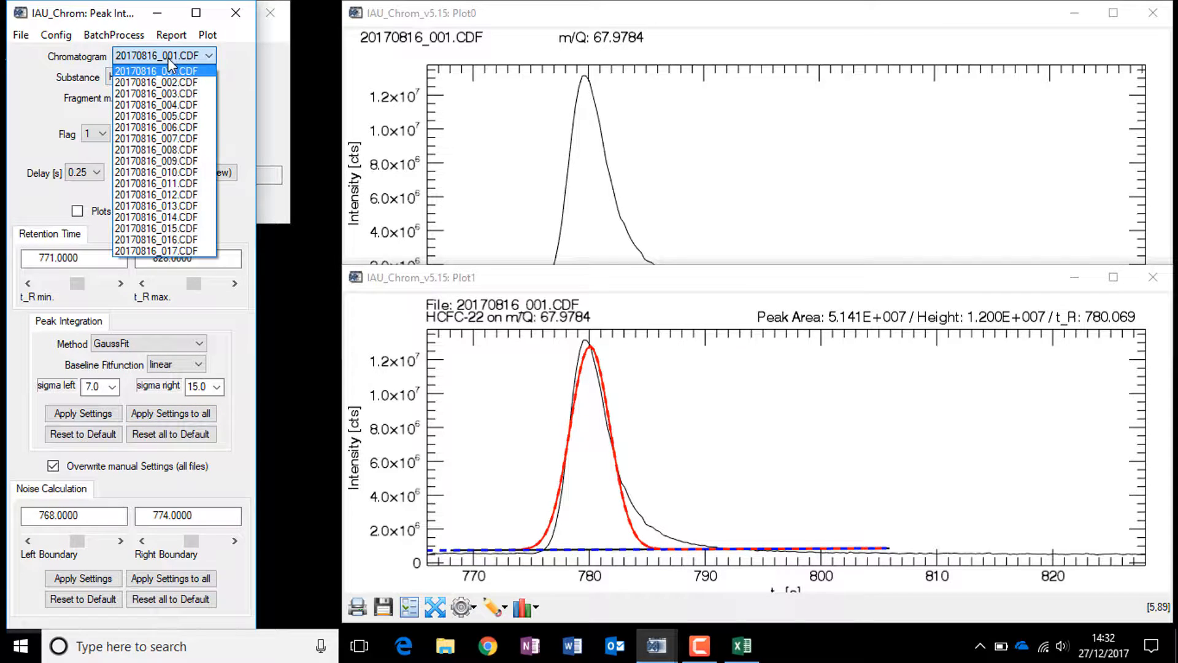
left_click(176, 97)
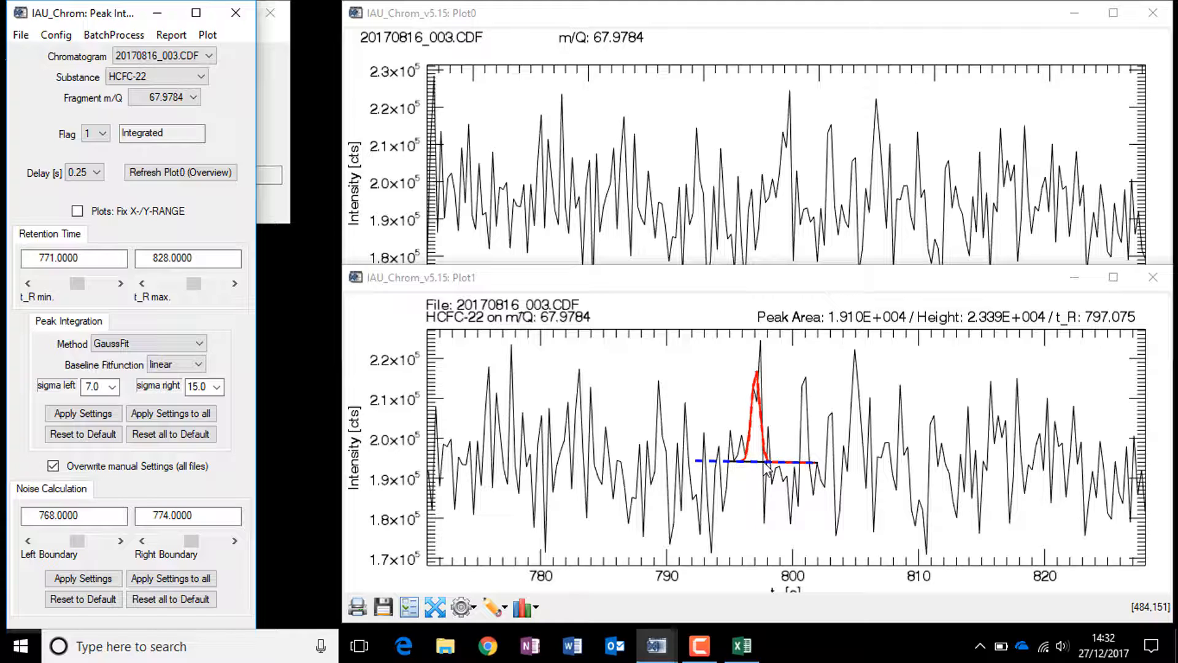
left_click(96, 140)
left_click(97, 168)
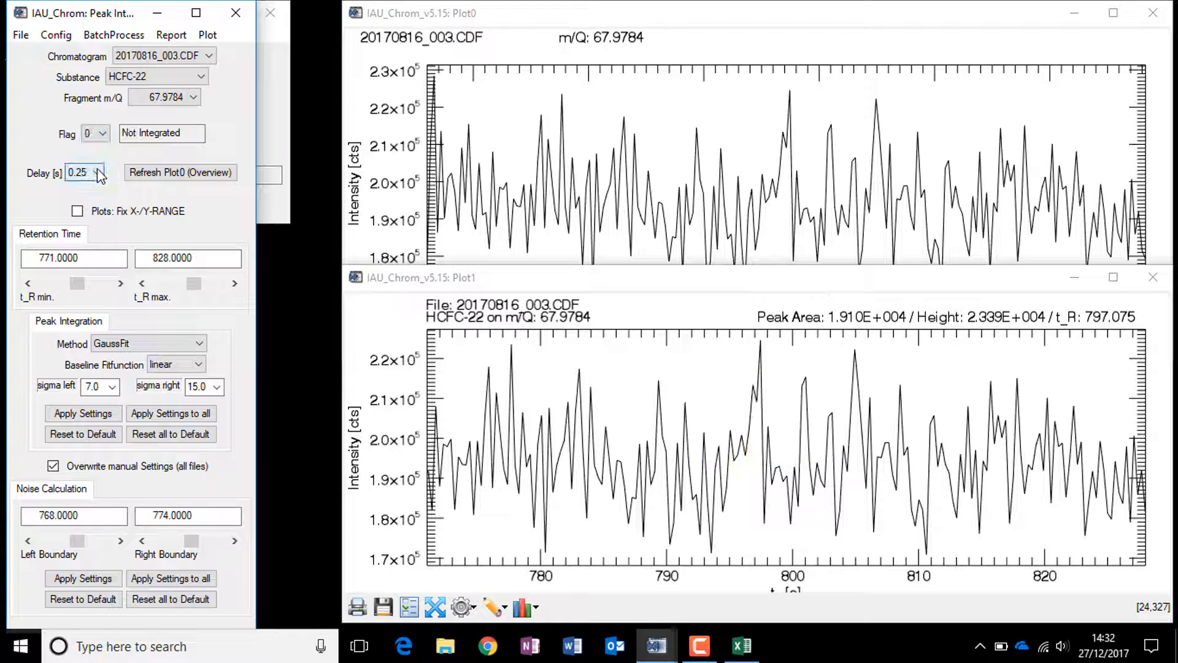
- Display chromatogram 20170816_004.CDF and apply the noise calculation settings to all chromatograms
left_click(188, 56)
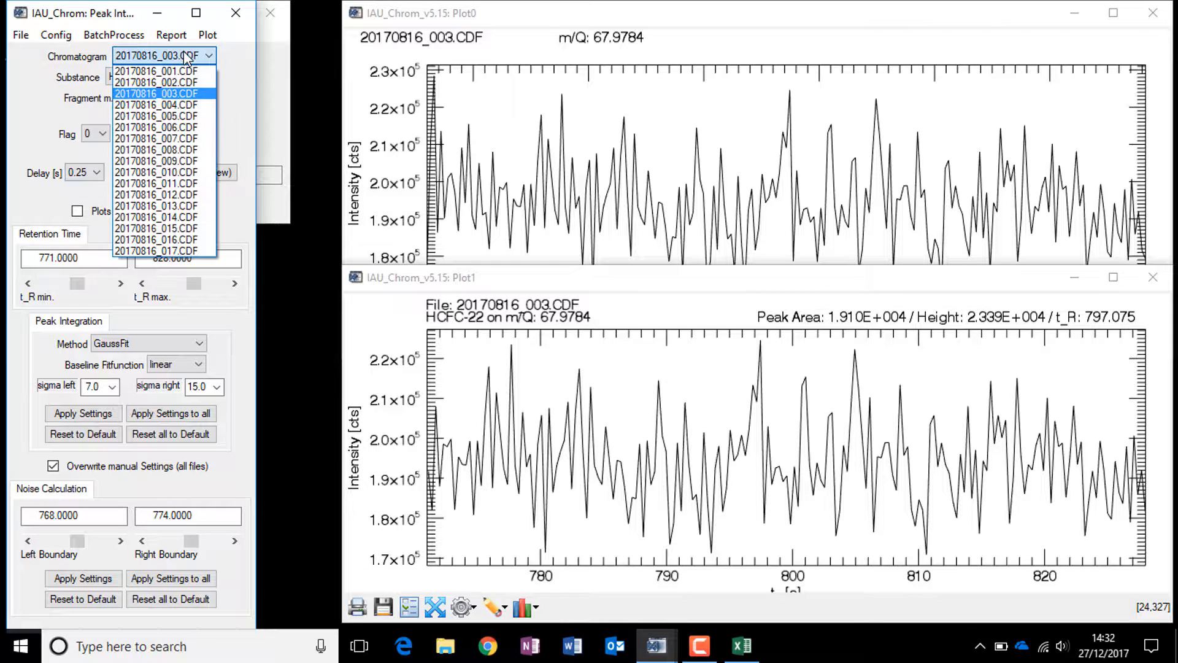
left_click(182, 105)
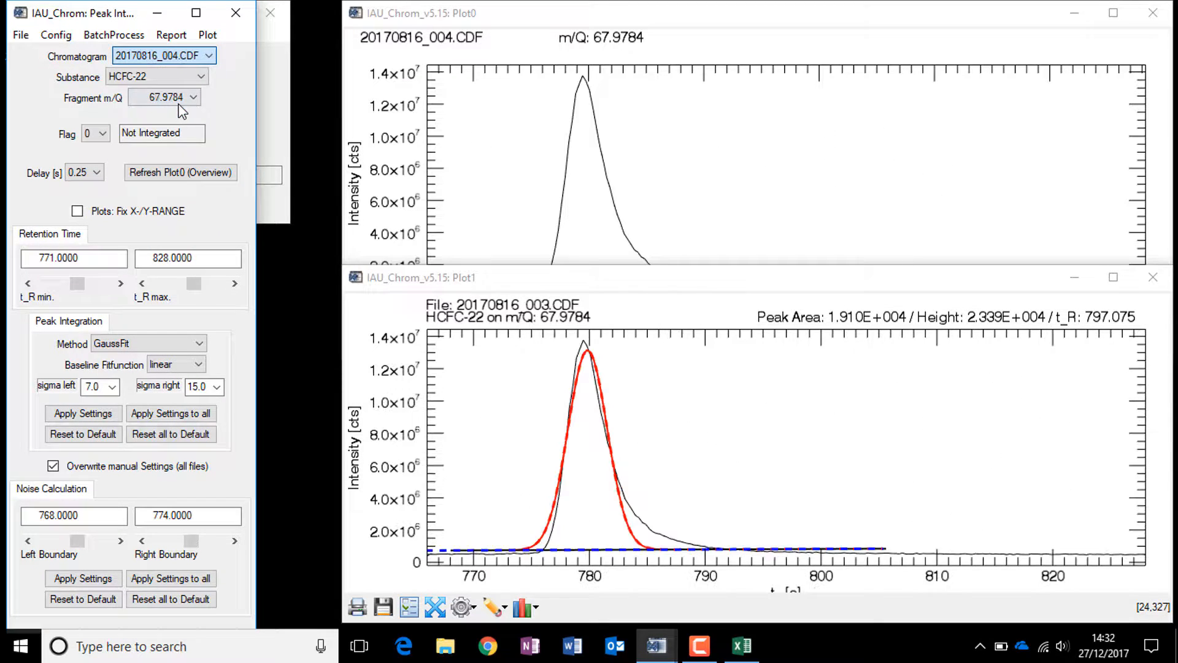
left_click(686, 13)
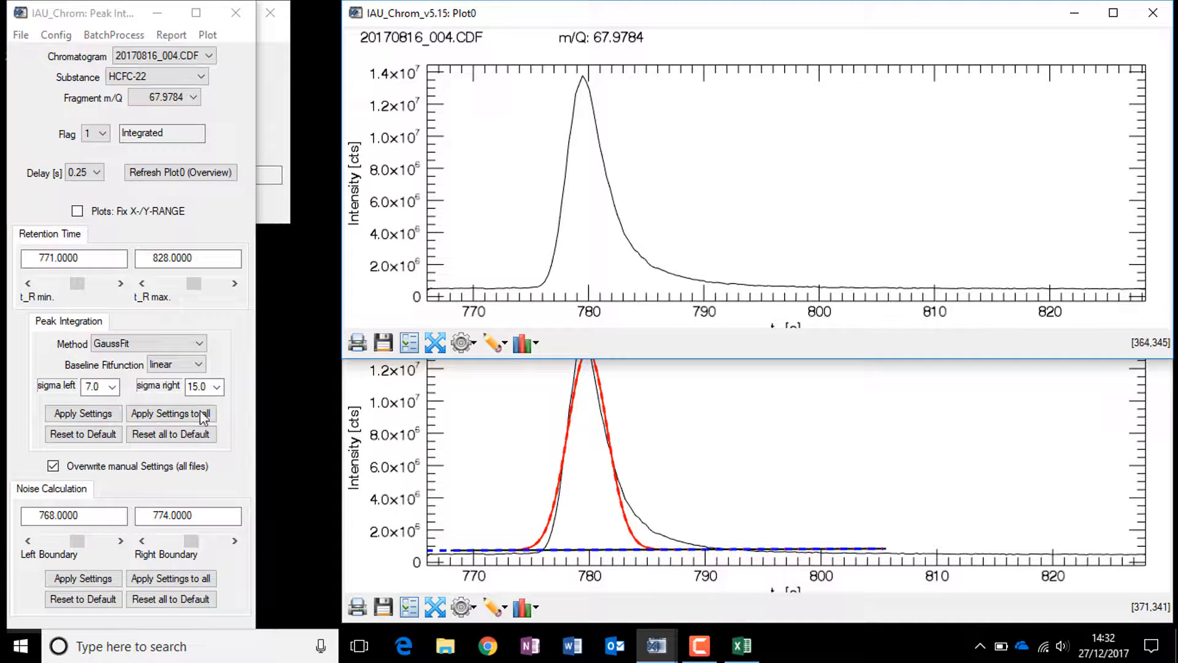
left_click(164, 578)
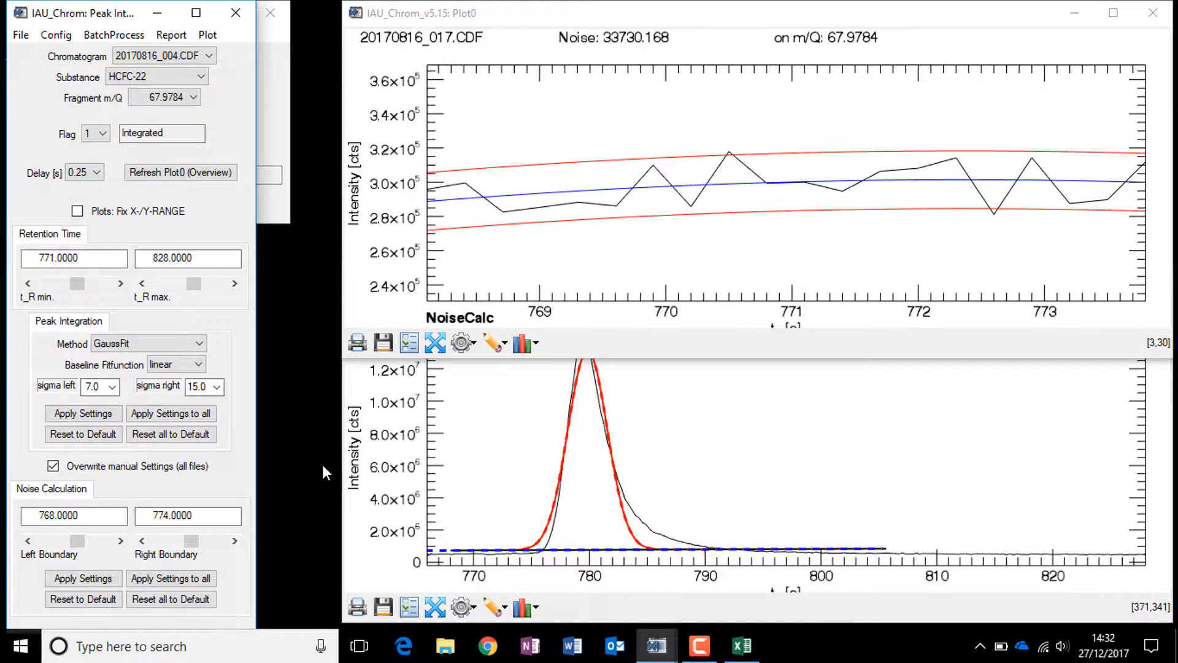
- Export the report for the selected substance to the Desktop as 20170816_HCFC-22_68
left_click(171, 35)
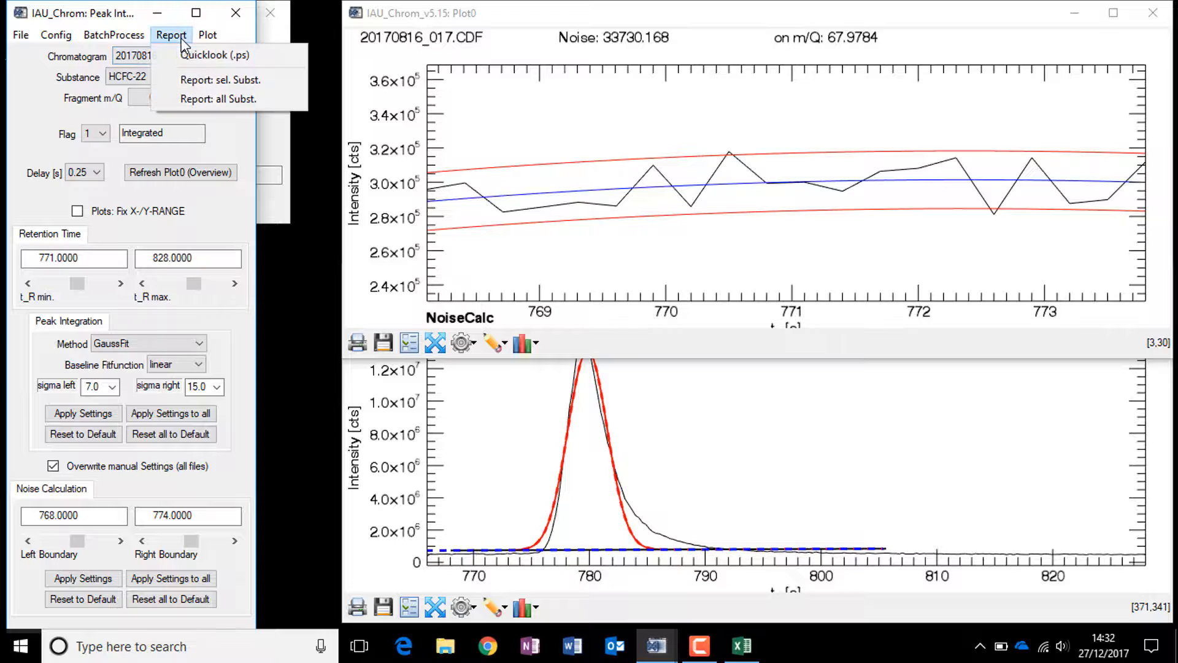
left_click(209, 83)
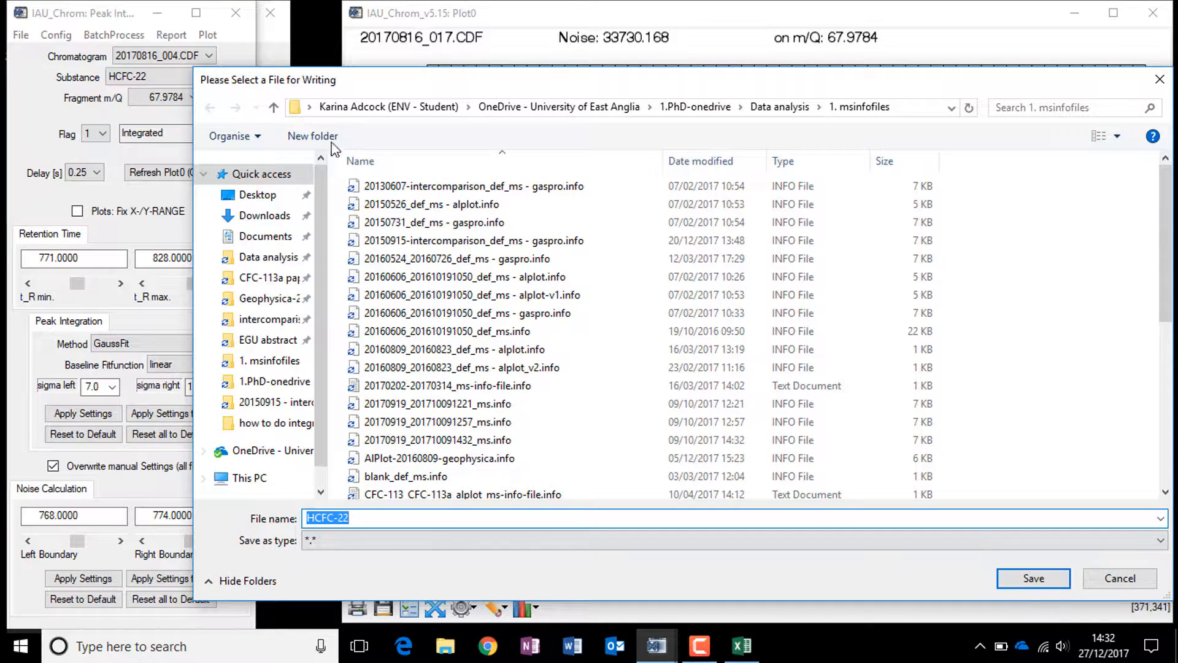
left_click(254, 196)
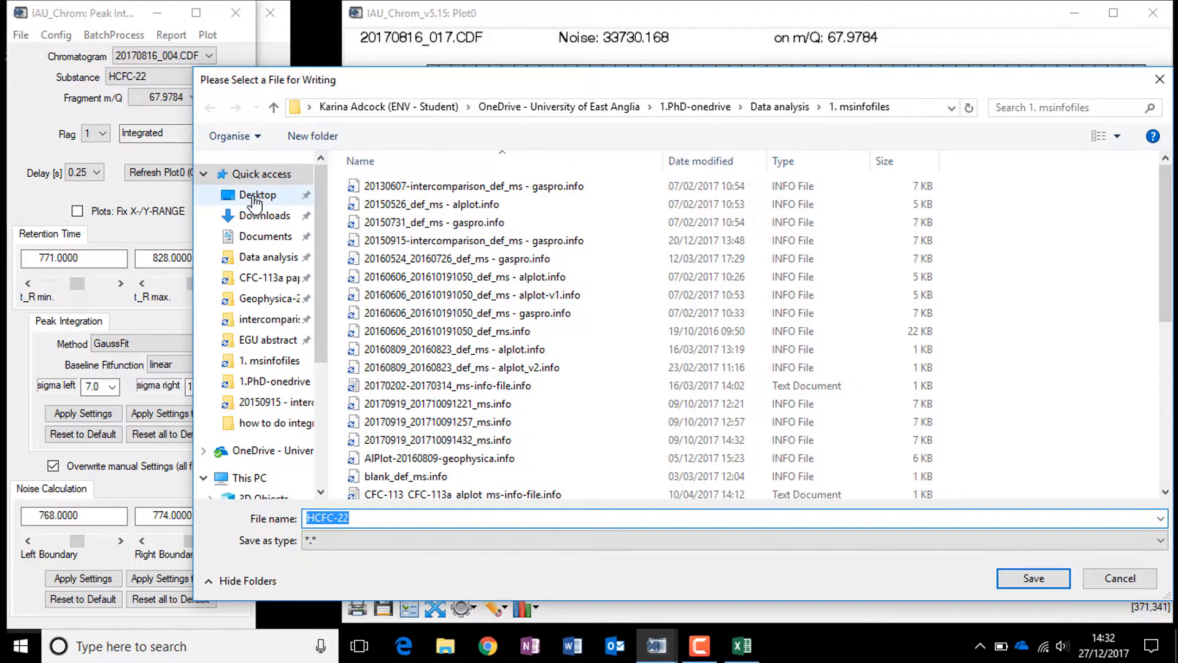
left_click(310, 519)
left_click(308, 517)
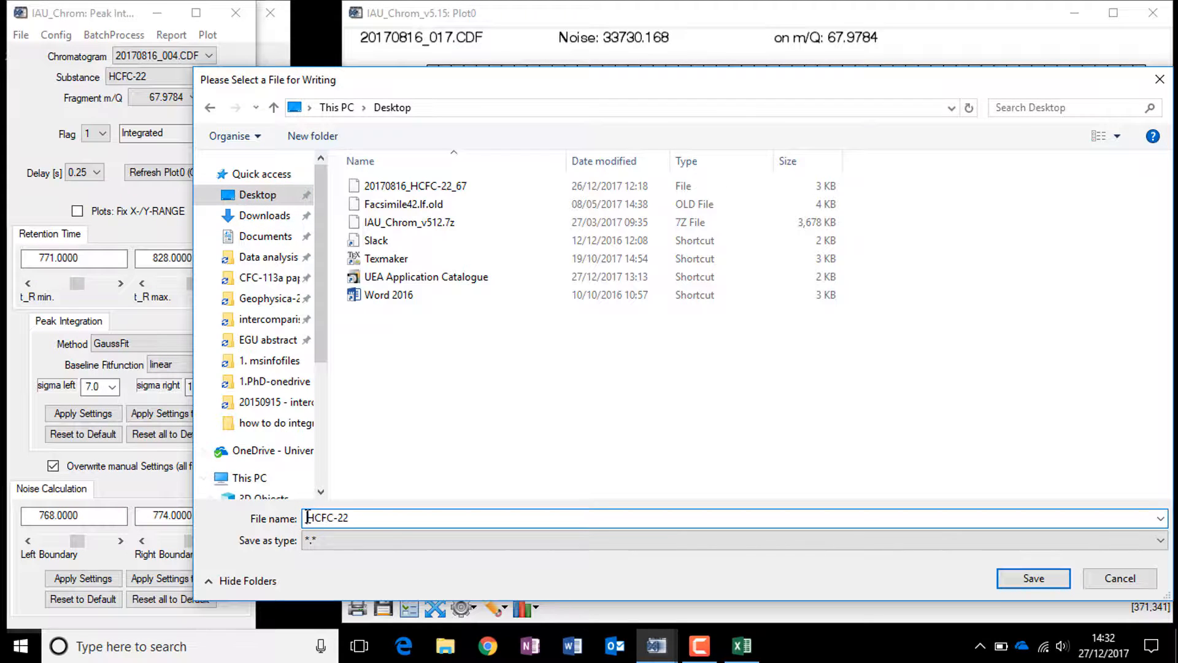
type("20170816_")
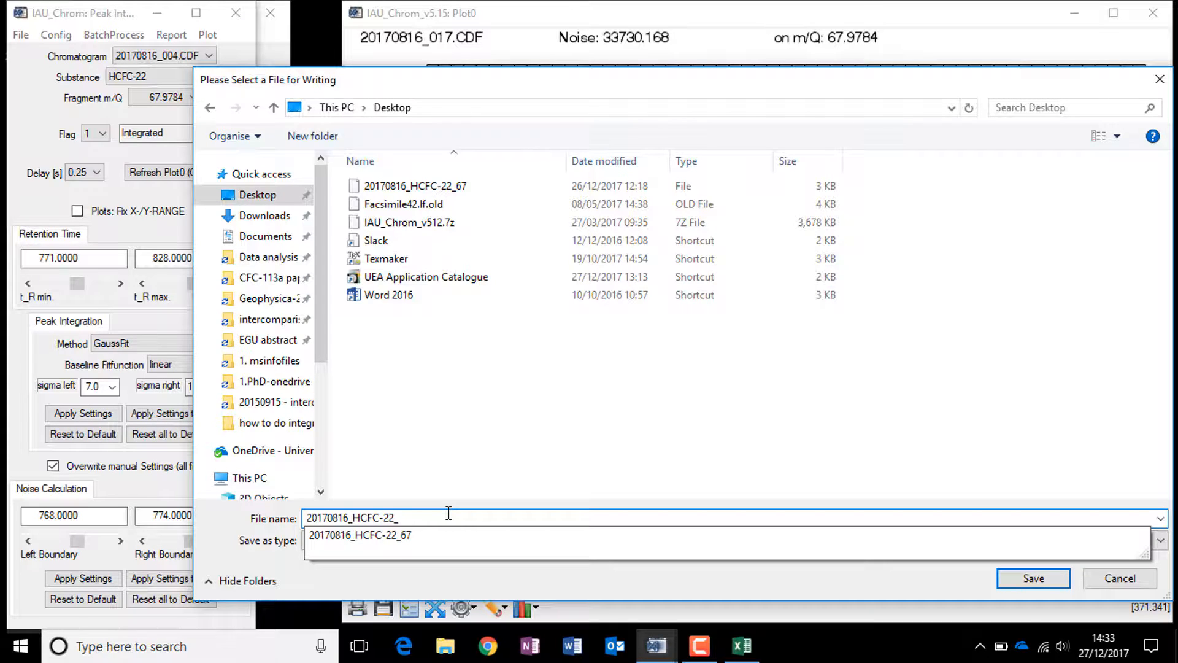
type("8")
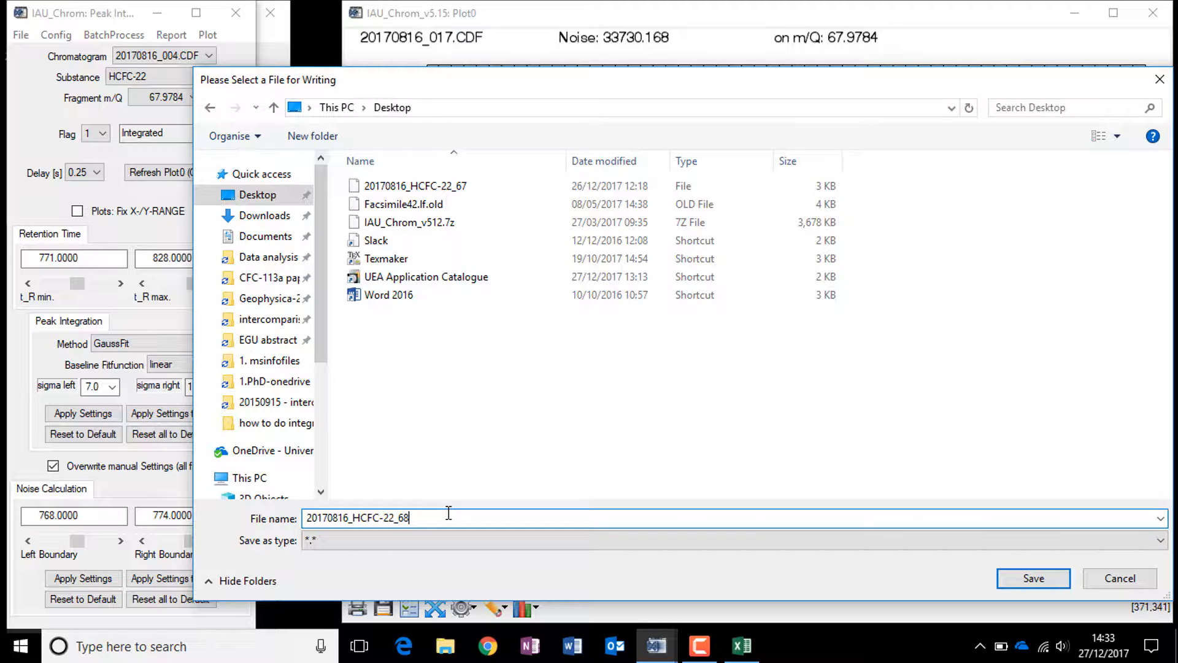
left_click(1019, 580)
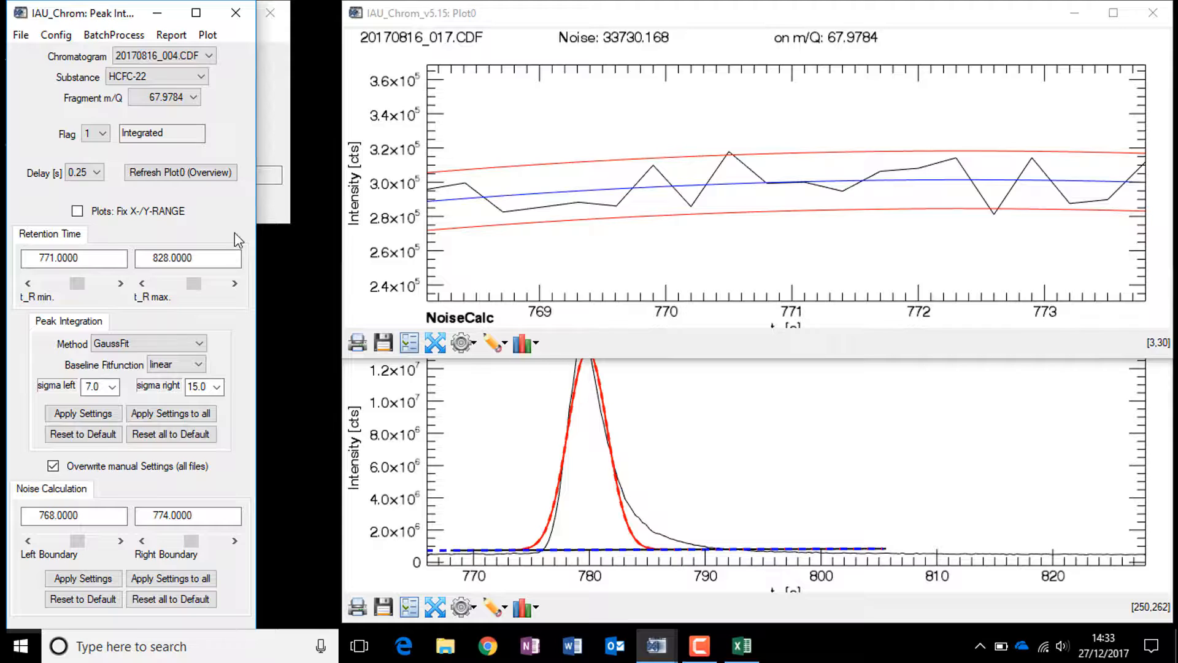
- Select the substance MeCl with fragment m/Q 51.9894 and apply the peak integration settings to all chromatograms
left_click(194, 98)
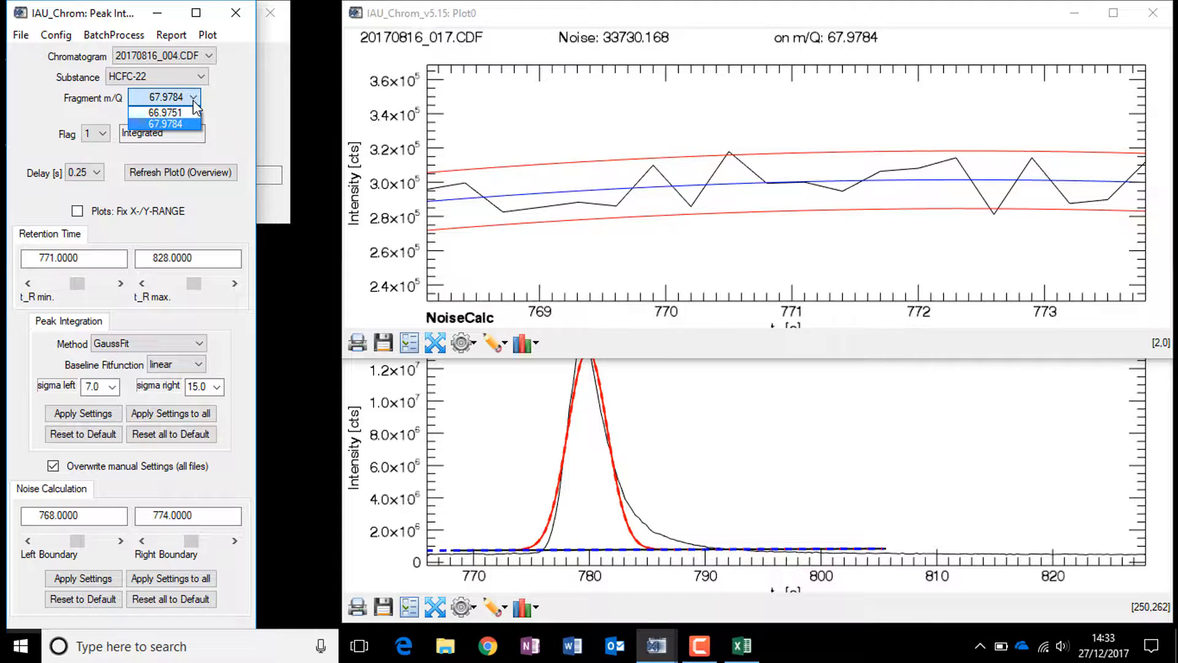
left_click(193, 101)
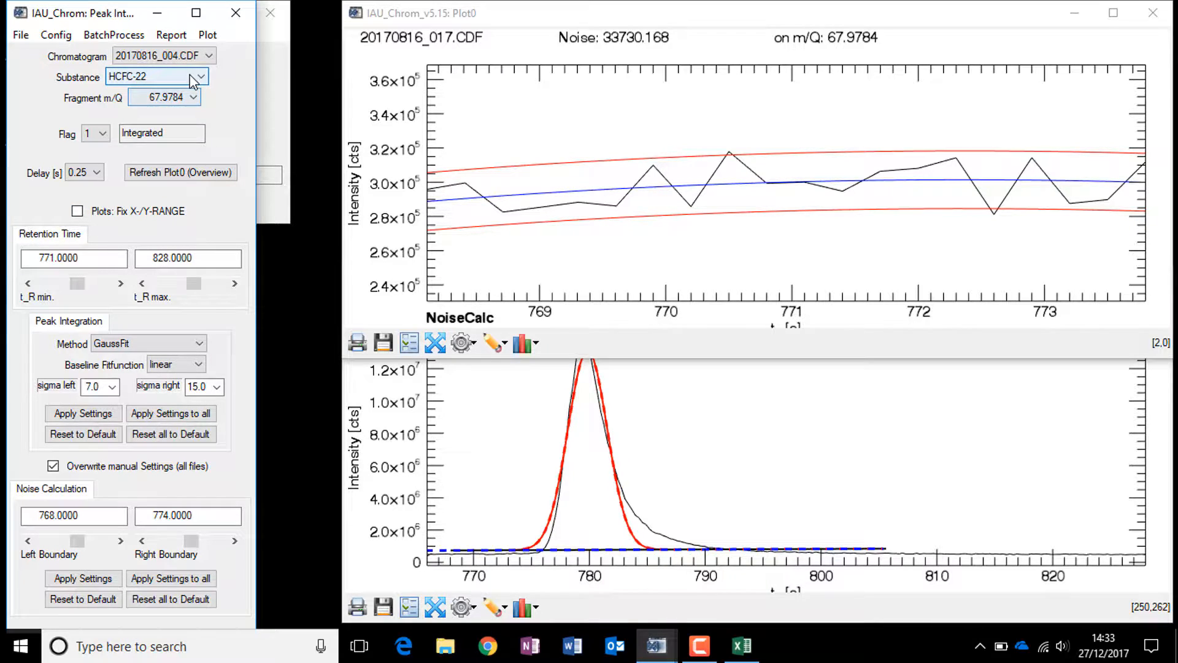
left_click(200, 76)
left_click(126, 103)
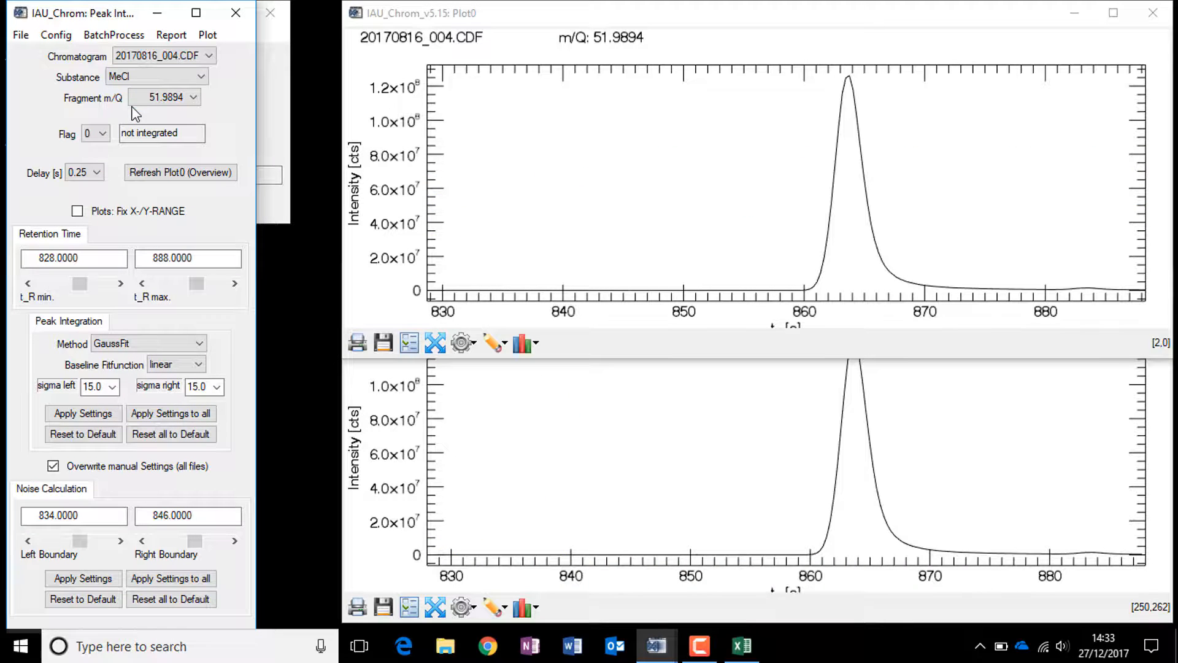
left_click(197, 412)
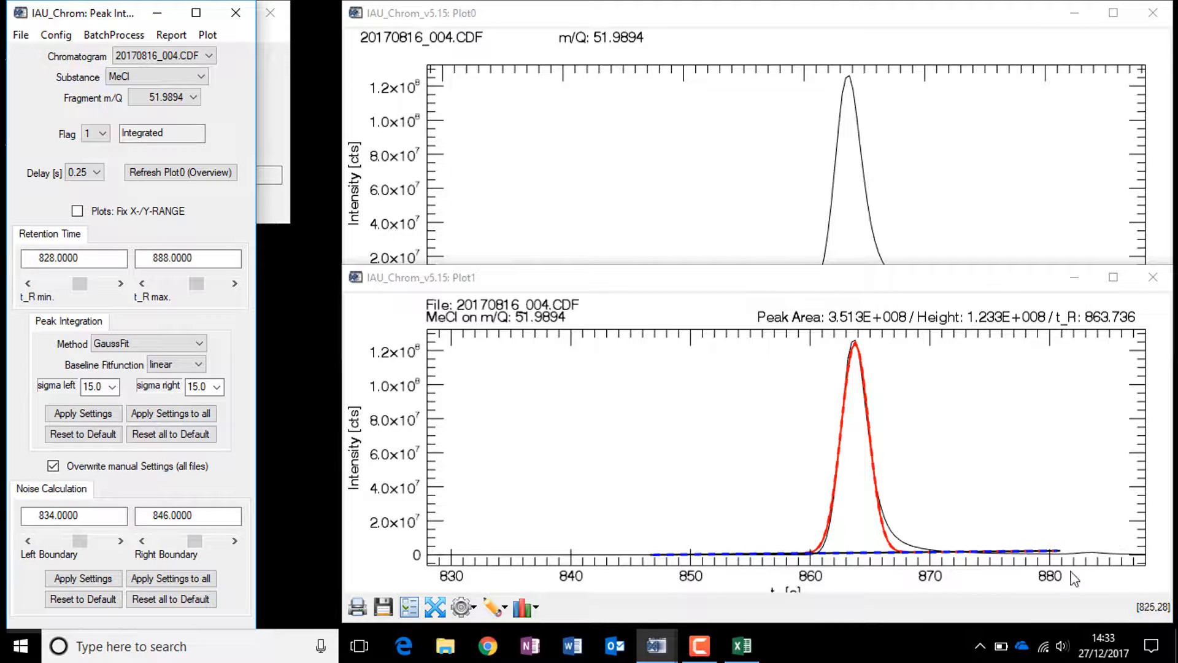
- Set the MeCl peak integration's right sigma to 14.0 and apply the settings to all chromatograms
left_click(216, 388)
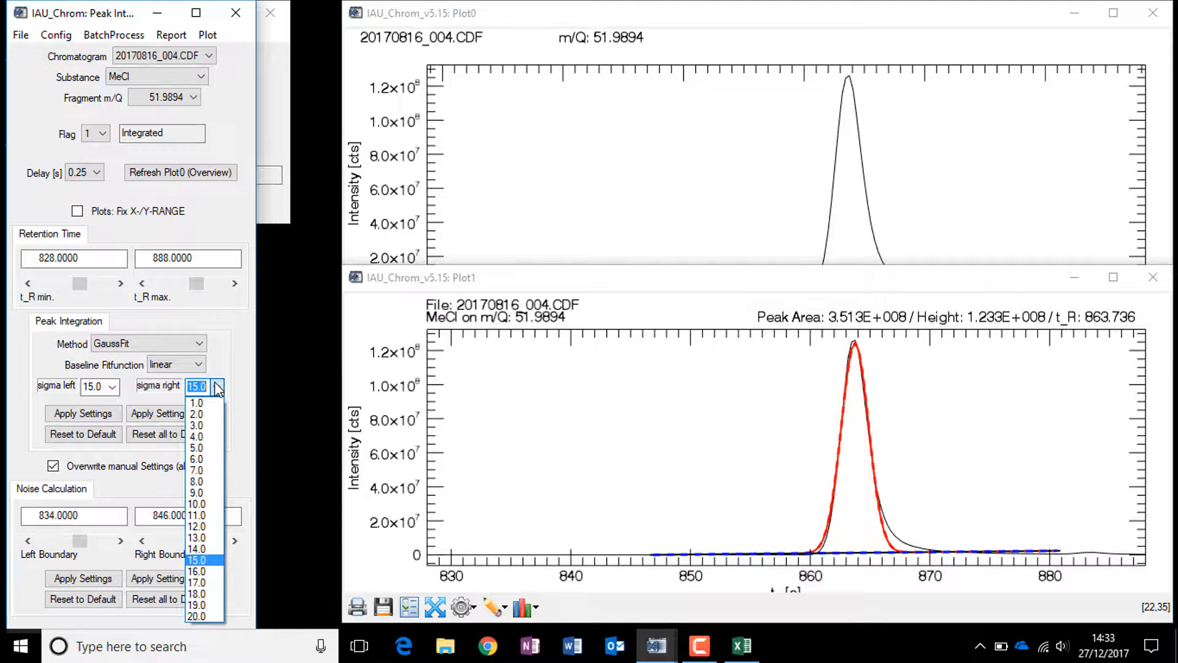
left_click(204, 550)
left_click(175, 416)
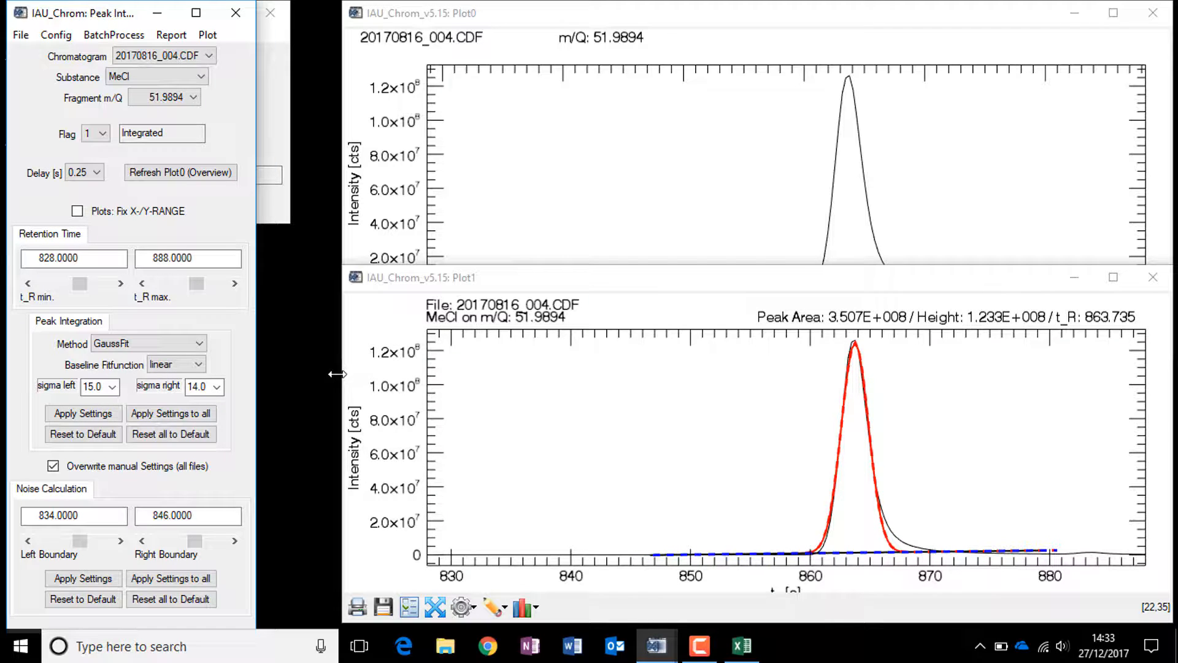
- Try noise calculation boundaries of 840 (left) and 855 (right) for MeCl on all chromatograms
left_click(627, 25)
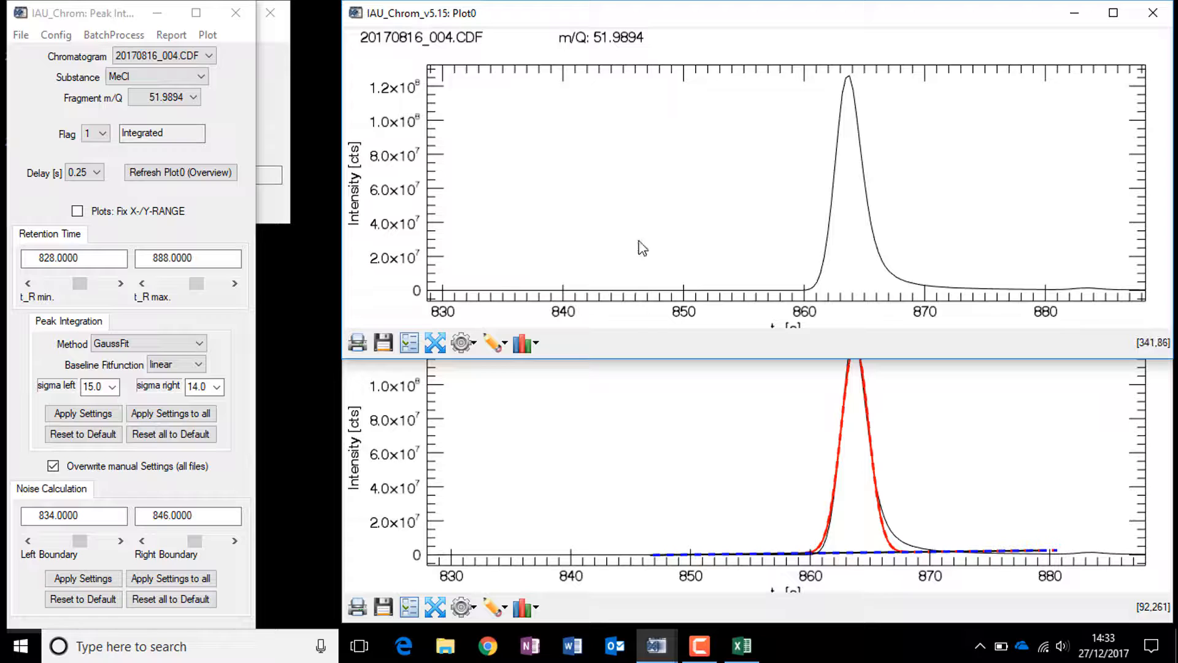
left_click(167, 516)
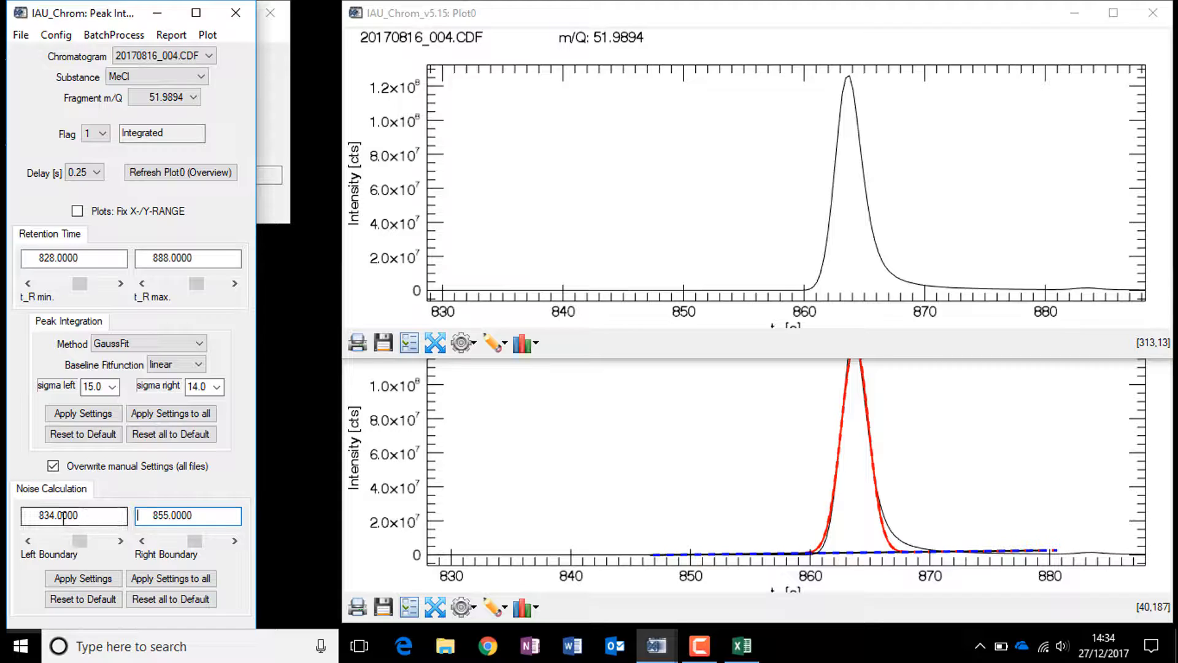
left_click(54, 517)
key("BackSpace")
key("BackSpace")
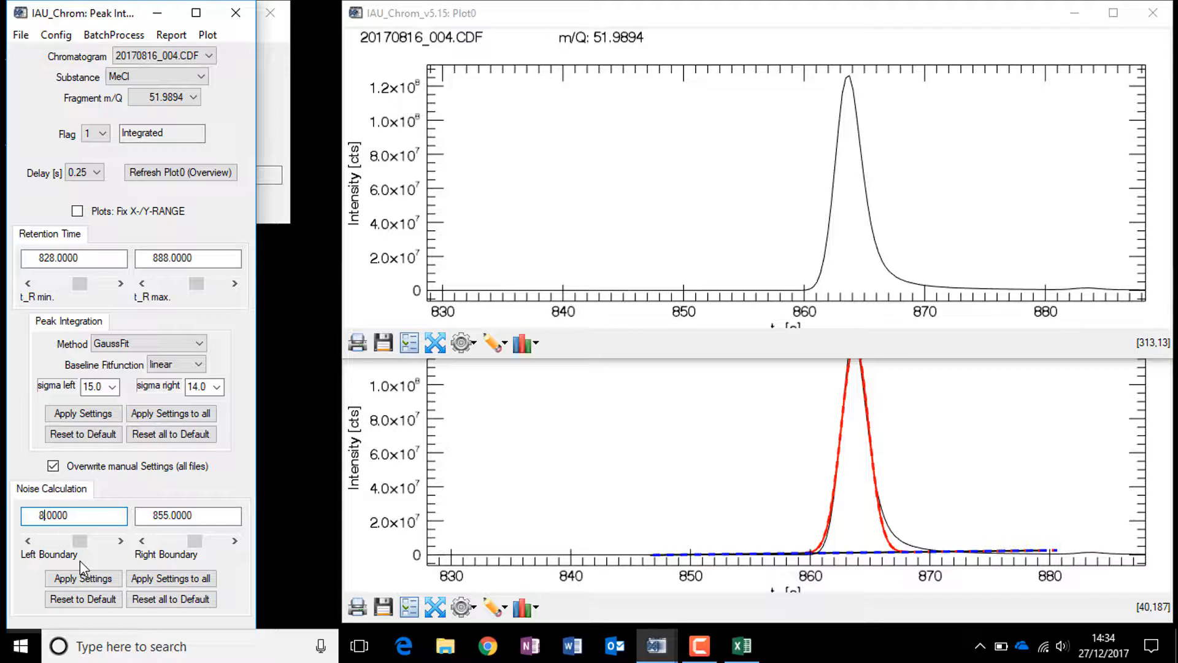
type("40")
left_click(161, 577)
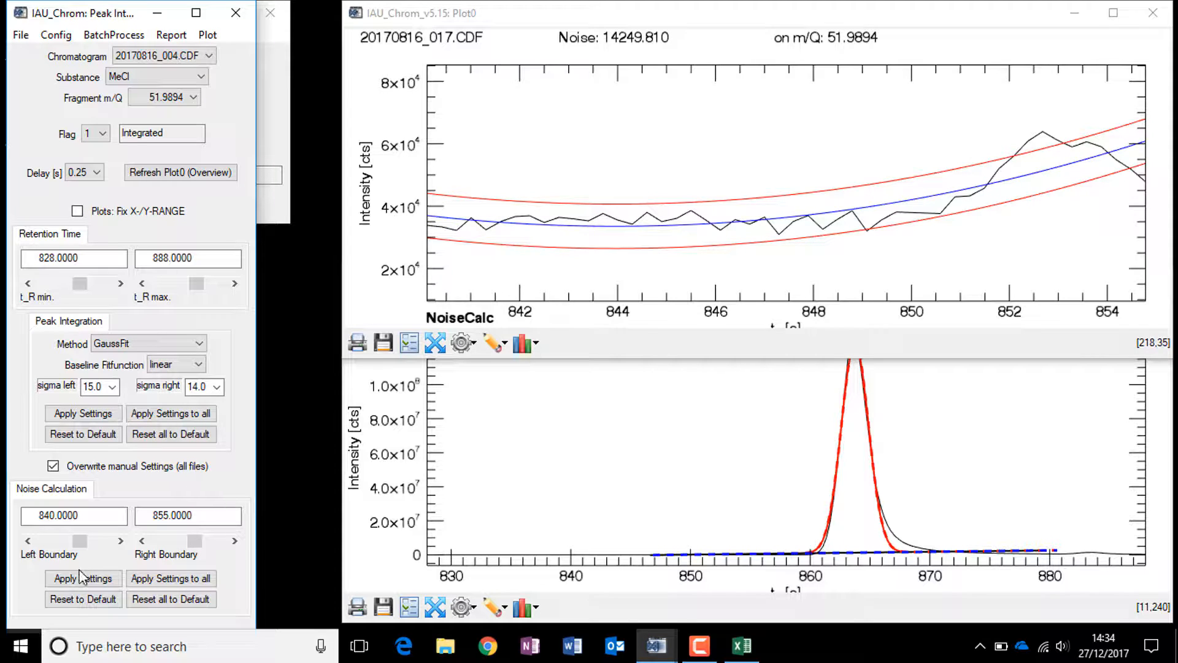
- Reset the noise calculation boundaries to their defaults and apply them to all chromatograms
left_click(72, 603)
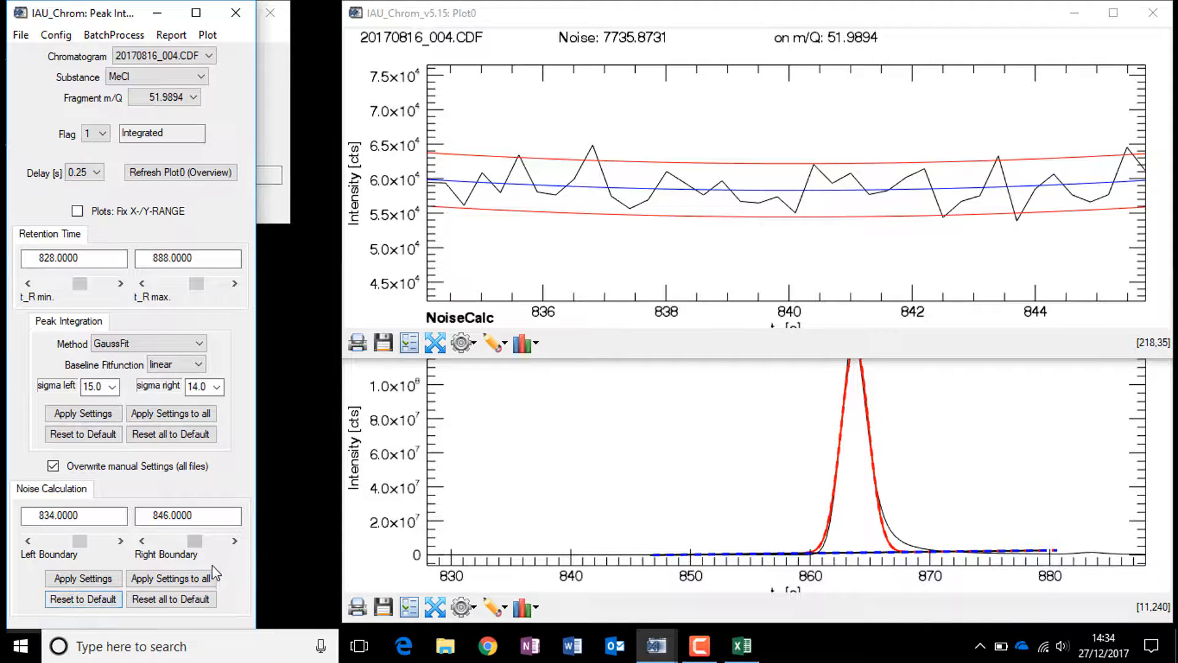
left_click(184, 579)
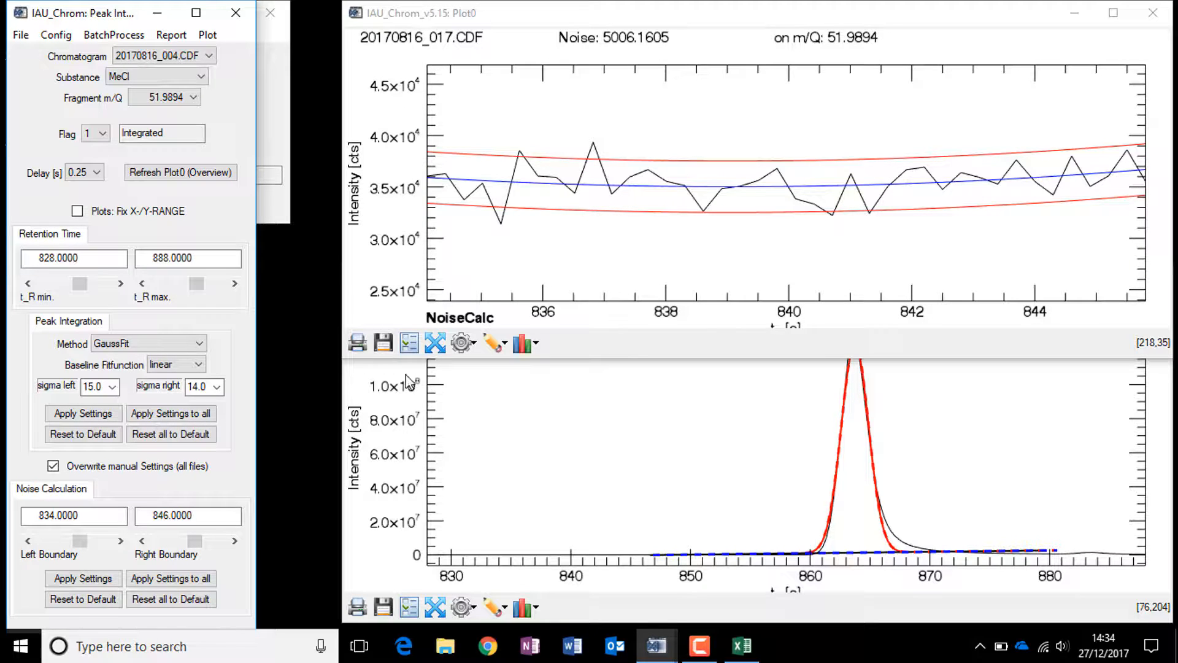
- Export the report for the selected substance to the Desktop as 20170816_MeCl_52
left_click(168, 34)
left_click(233, 80)
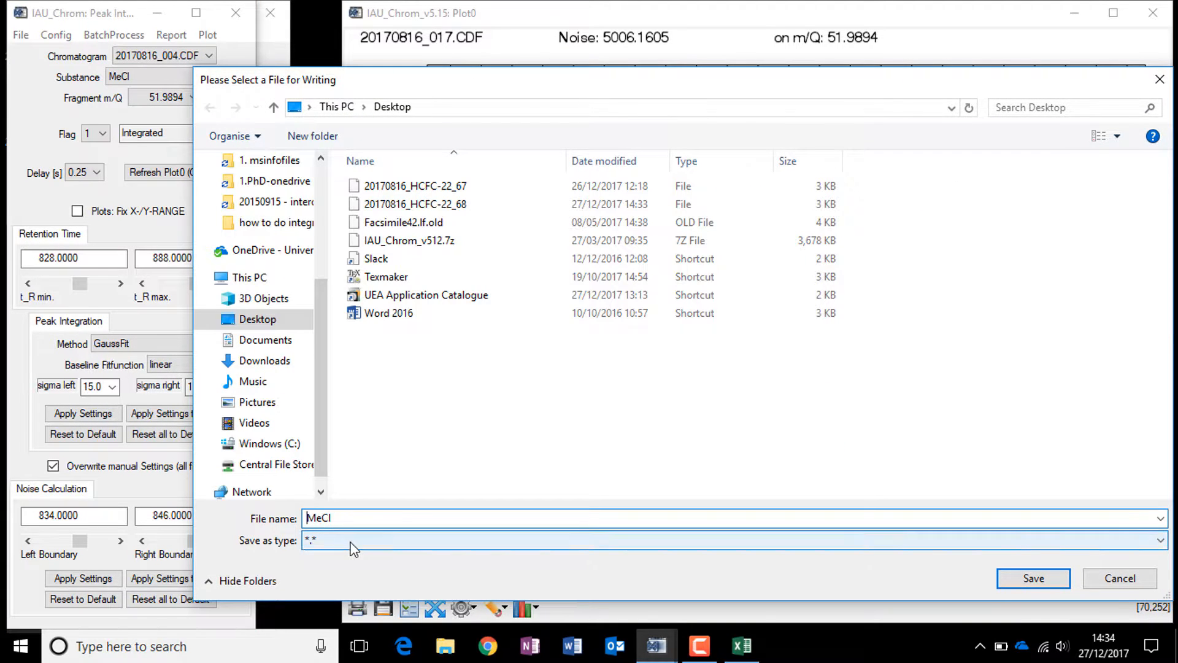
type("20170816_")
left_click(389, 517)
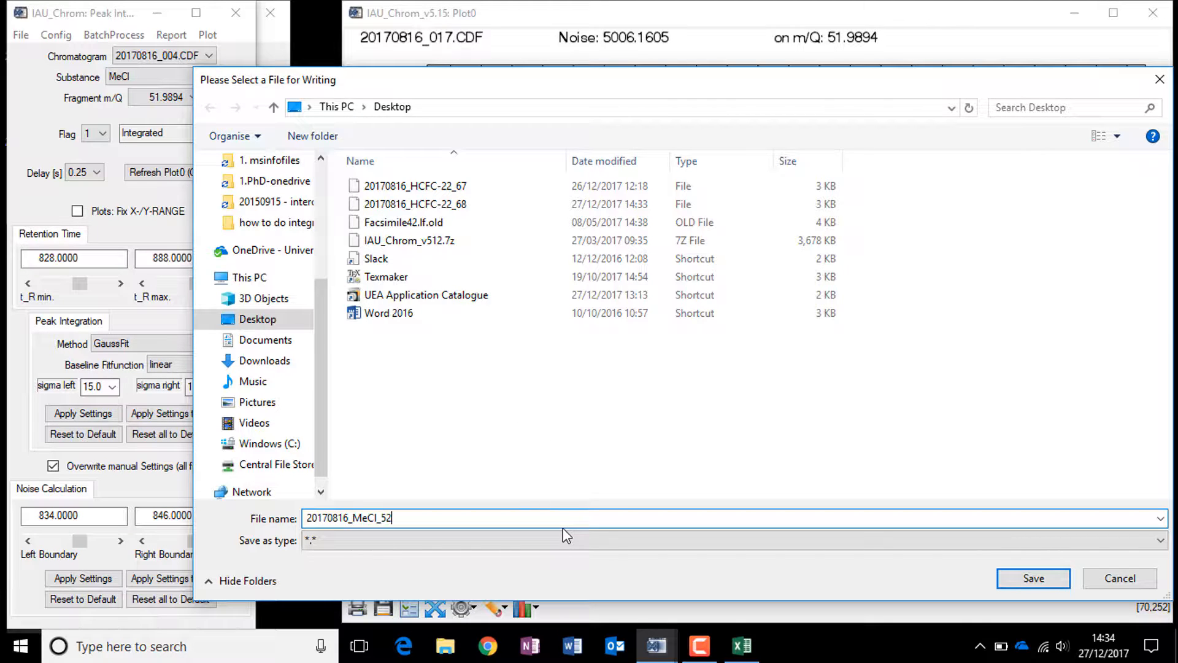
left_click(1050, 581)
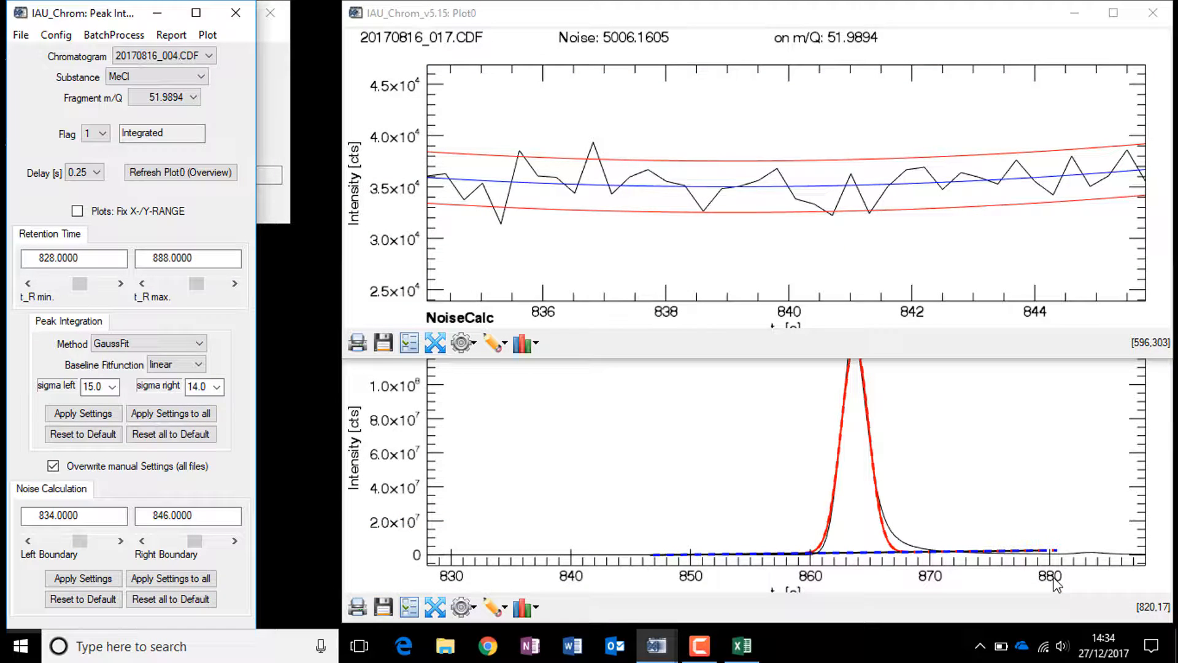
- Select the MeCl fragment m/Q 49.9923 and apply the peak integration settings to all chromatograms
left_click(193, 97)
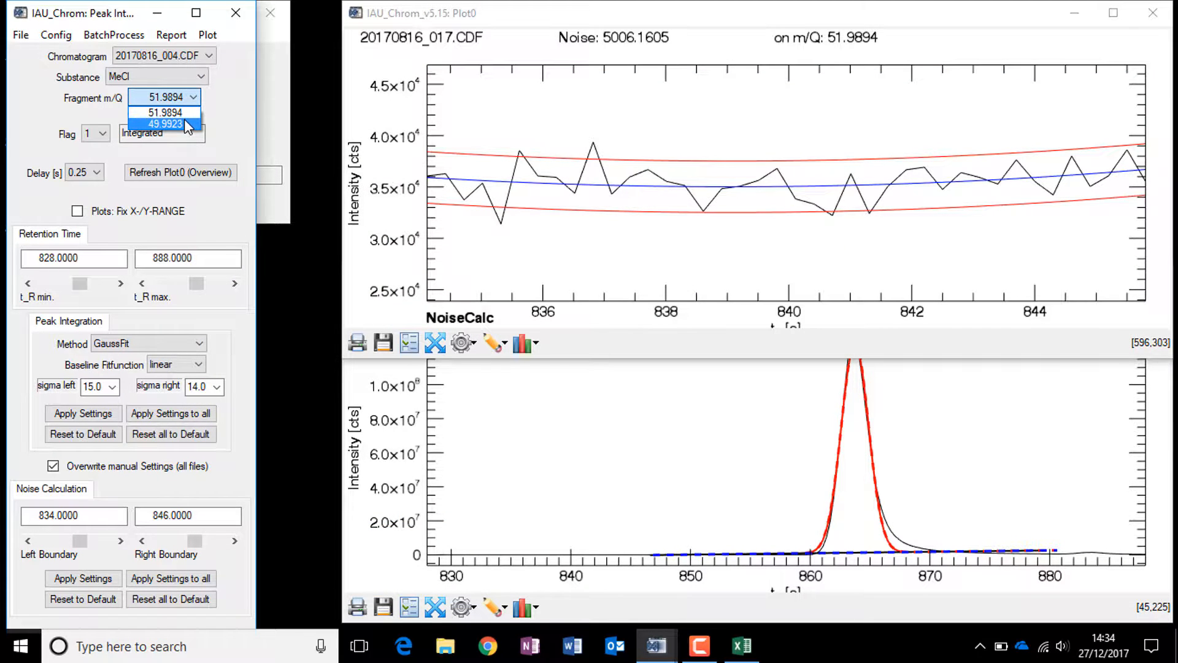
left_click(182, 124)
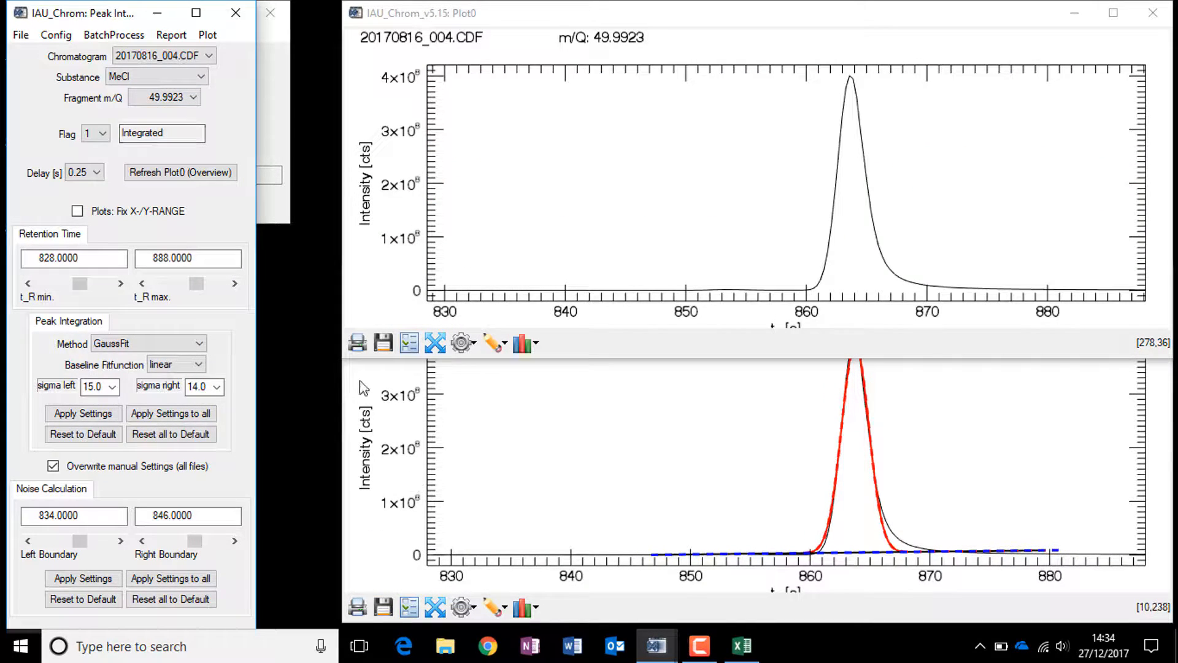
left_click(170, 418)
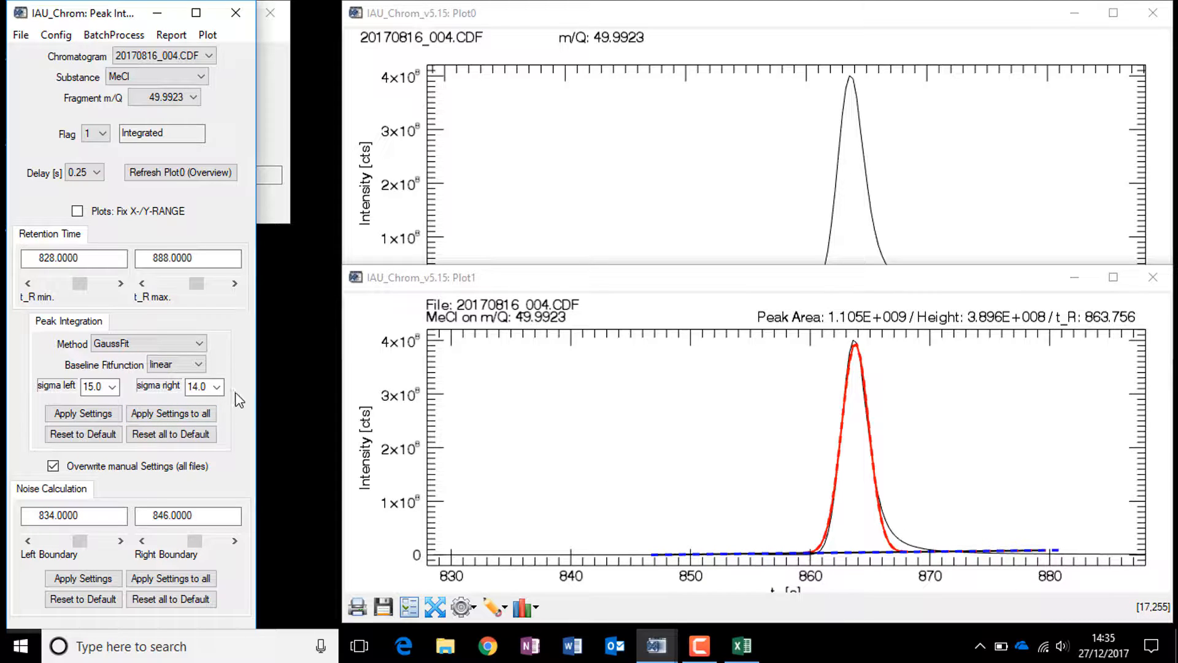
- Set the right sigma to 15.0 and apply both the peak integration and noise calculation settings to all chromatograms
left_click(216, 387)
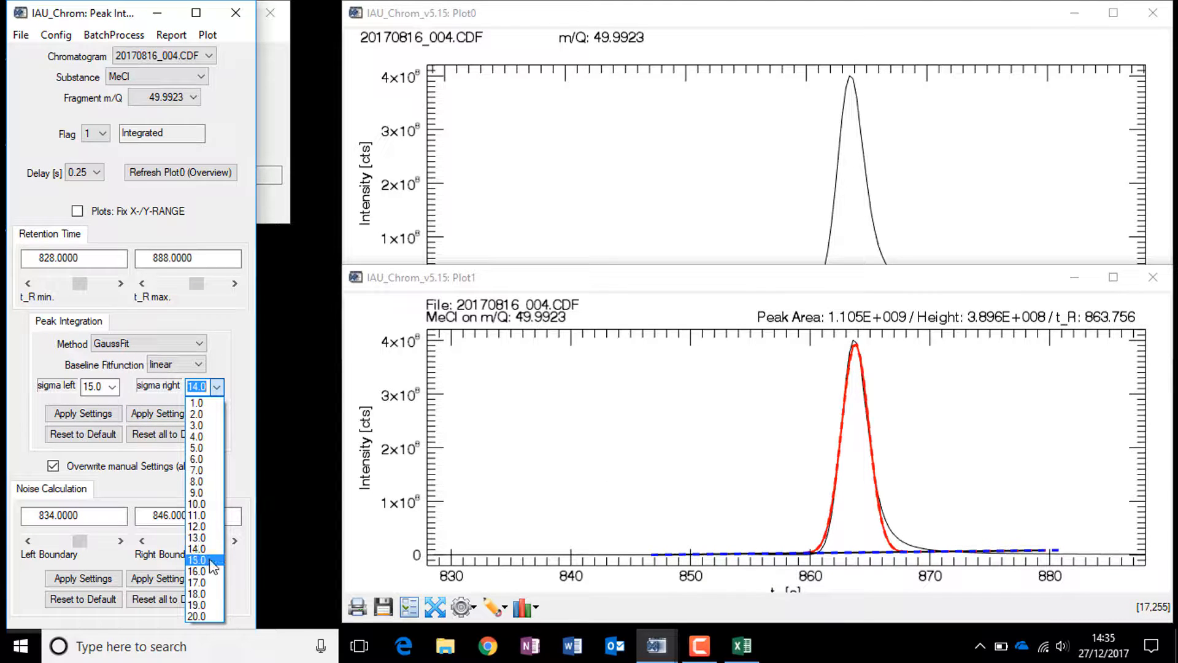
left_click(209, 561)
left_click(171, 416)
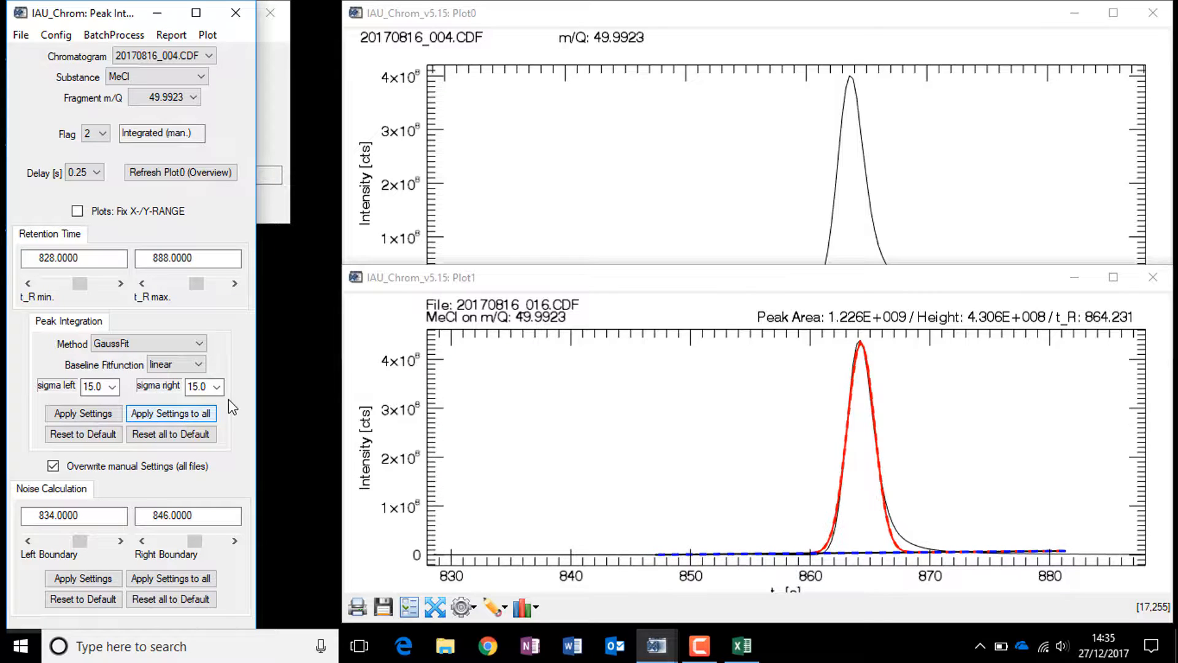
left_click(643, 19)
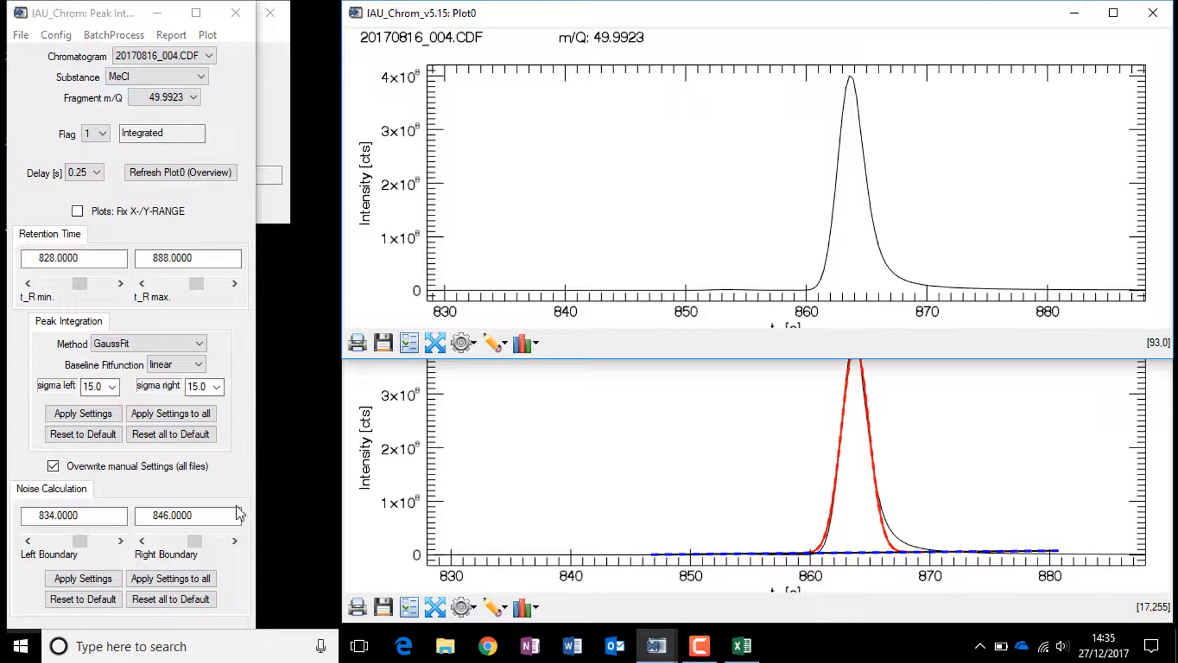
left_click(166, 579)
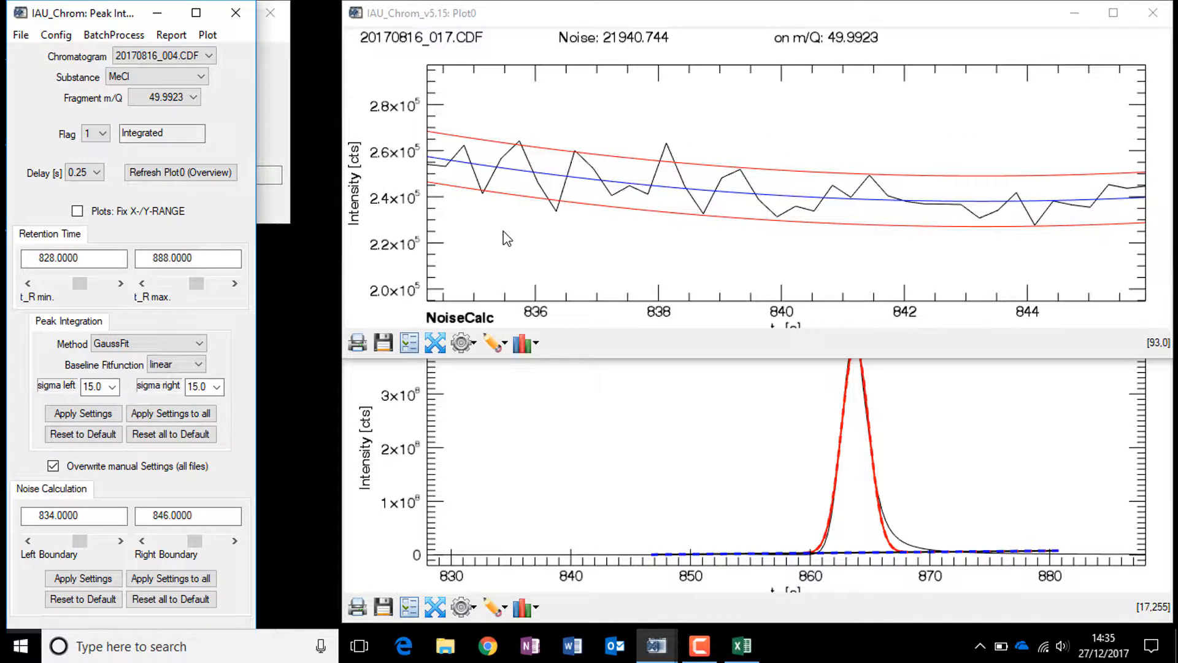
- Export the report for the selected substance to the Desktop as 20170816_MeCl_50
left_click(171, 35)
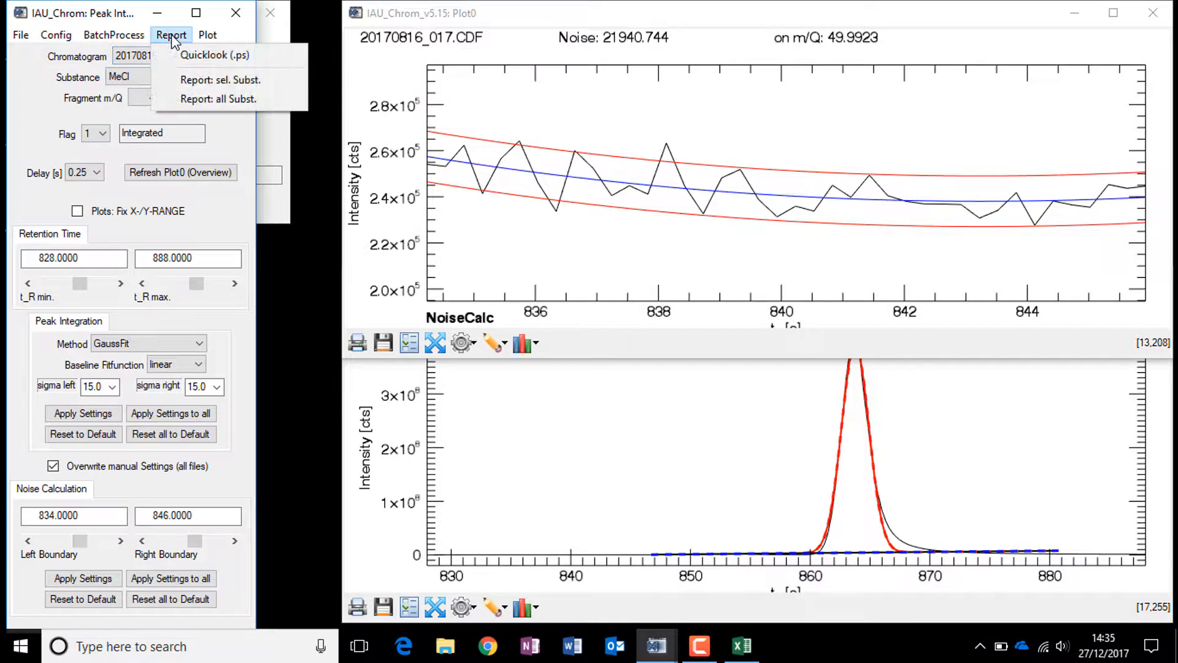
left_click(215, 91)
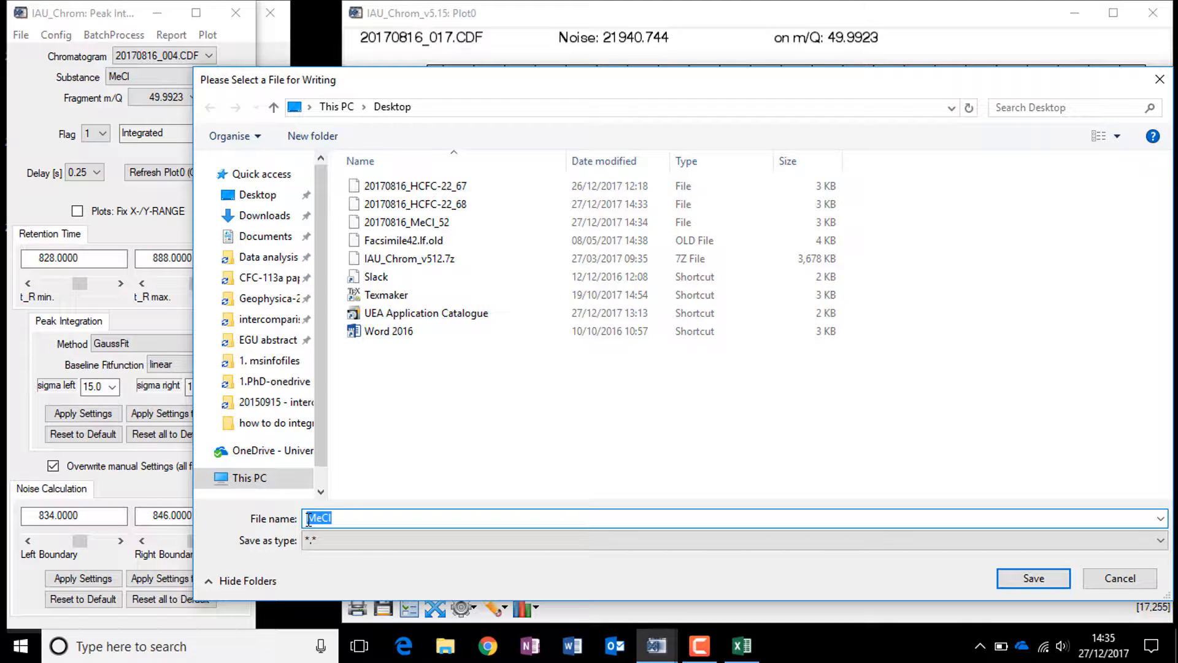
left_click(309, 519)
type("20170816")
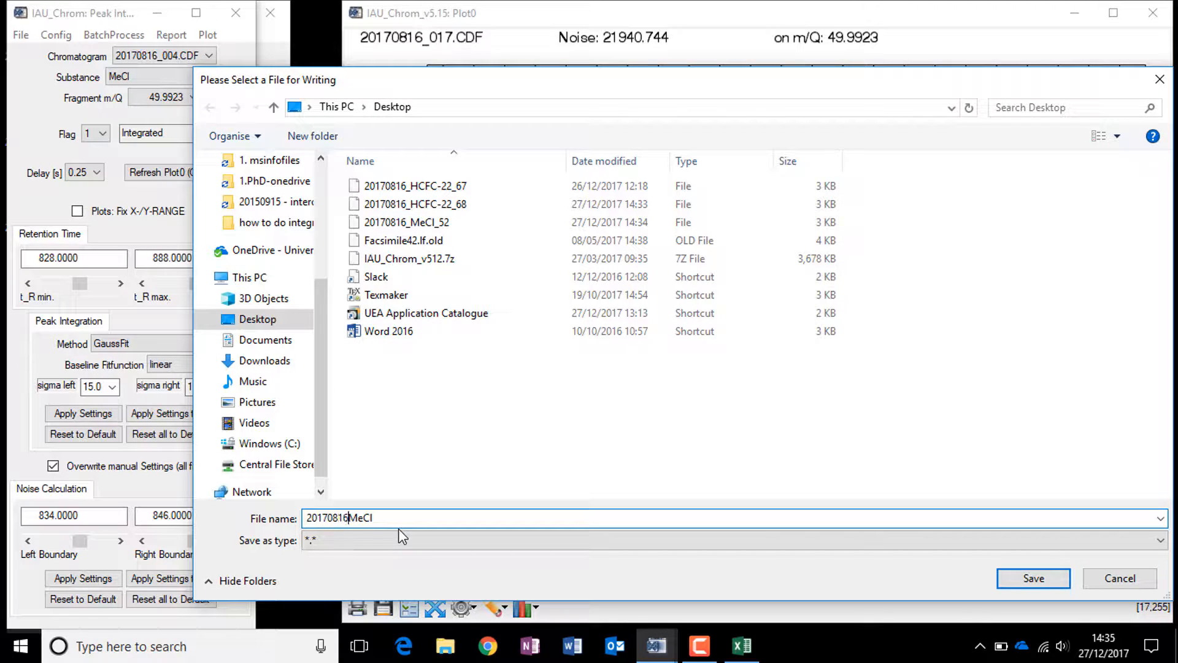
type("_MeCl")
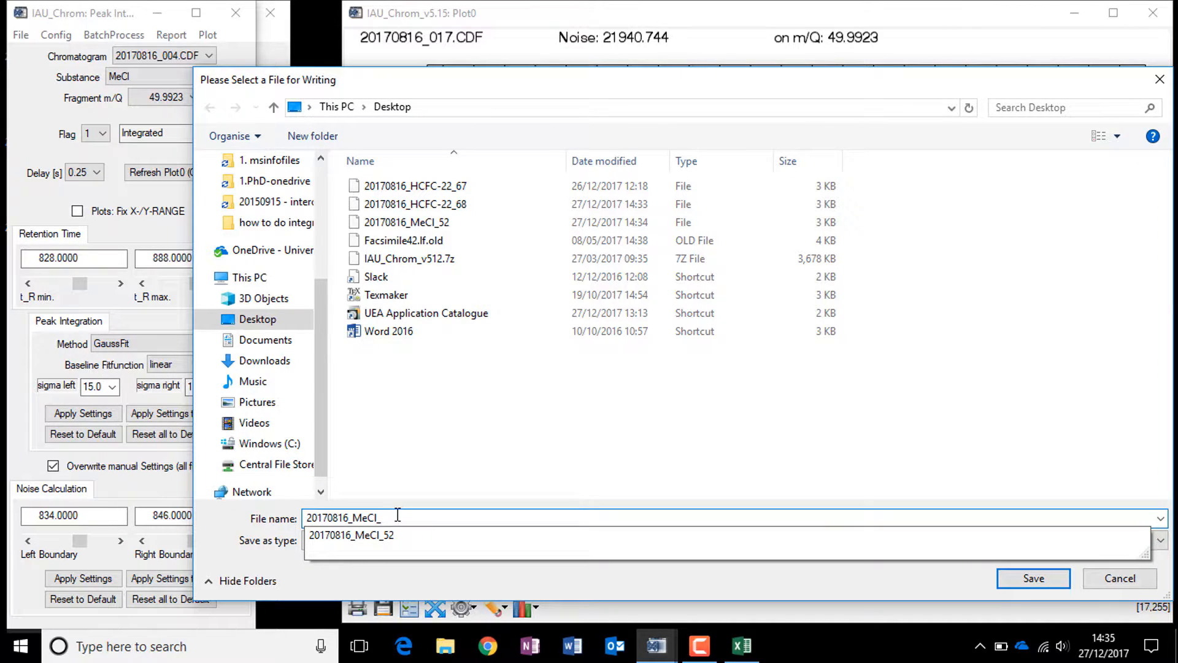
type("_50")
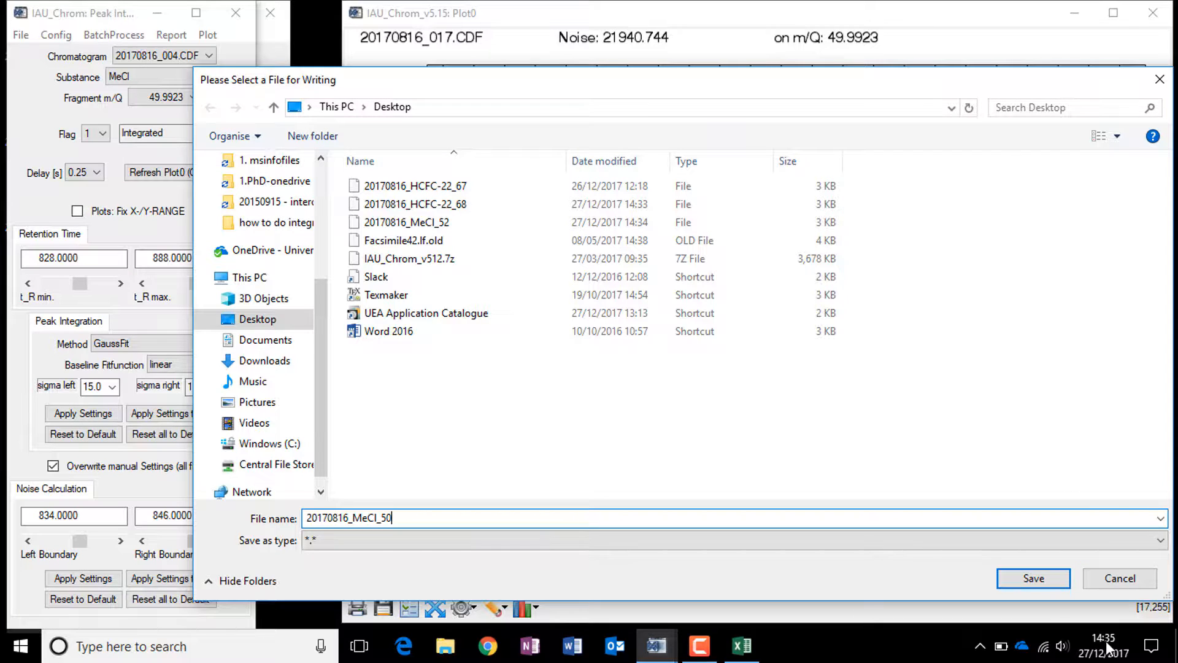
left_click(1034, 582)
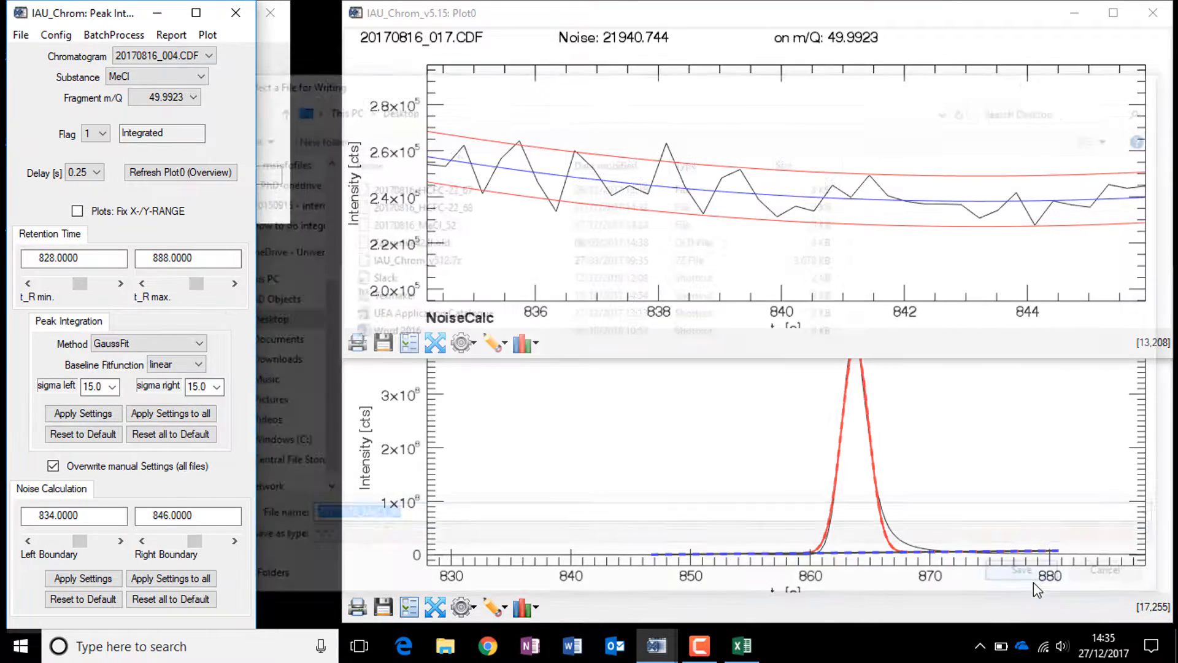
- Select the substance C2H5Br with fragment m/Q 107.9575 and apply the peak integration settings to all chromatograms
left_click(197, 76)
left_click(157, 102)
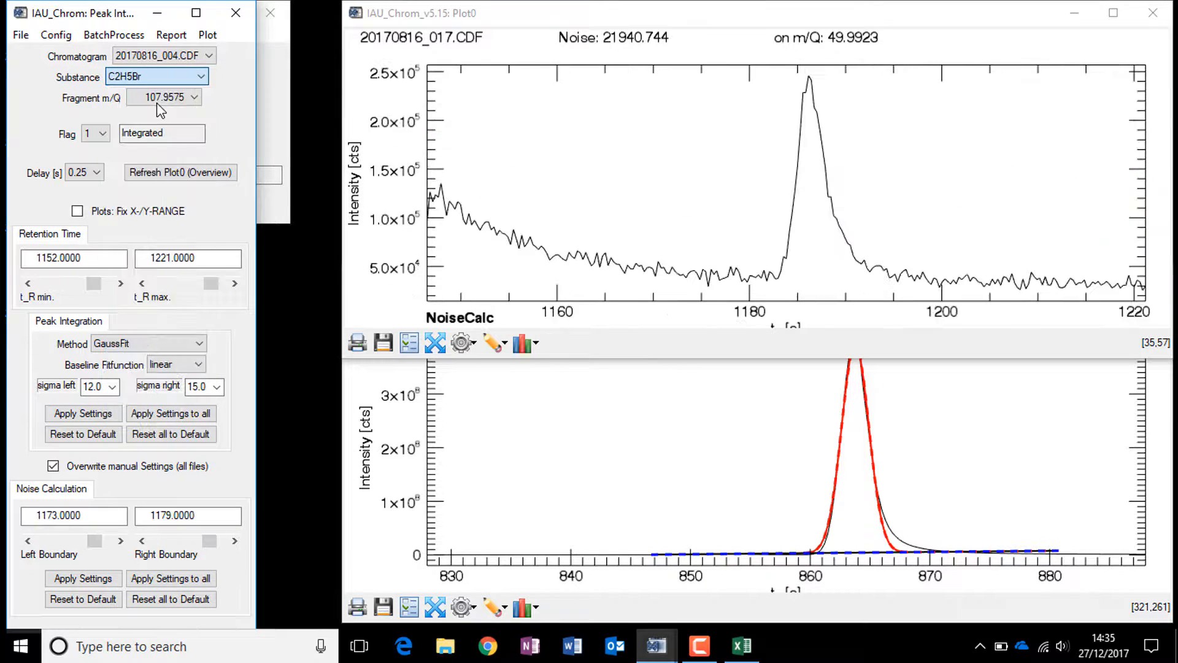
left_click(367, 383)
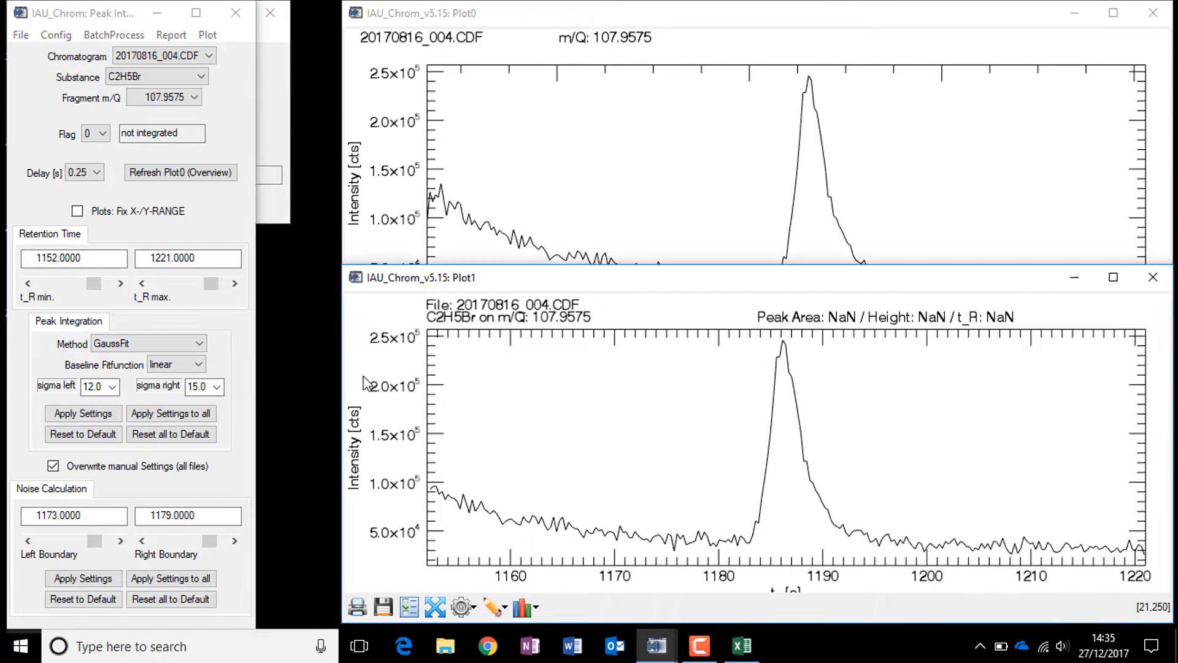
left_click(164, 415)
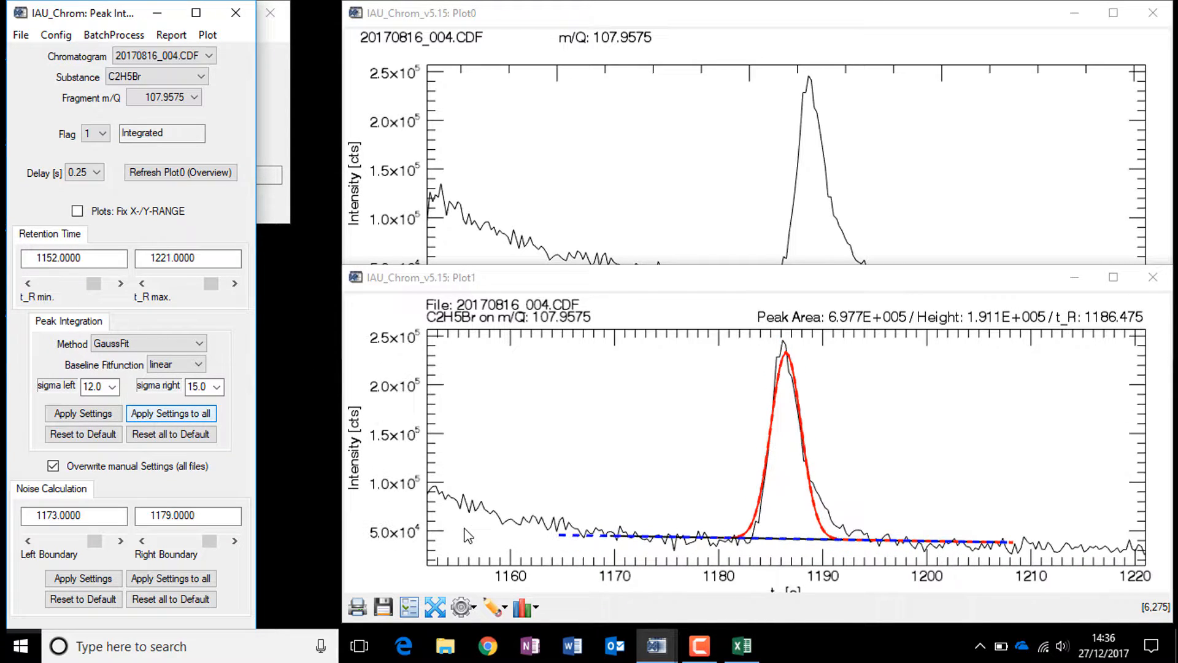
- Set the minimum retention time to 1160 and apply both the peak integration and noise calculation settings to all chromatograms
left_click(56, 258)
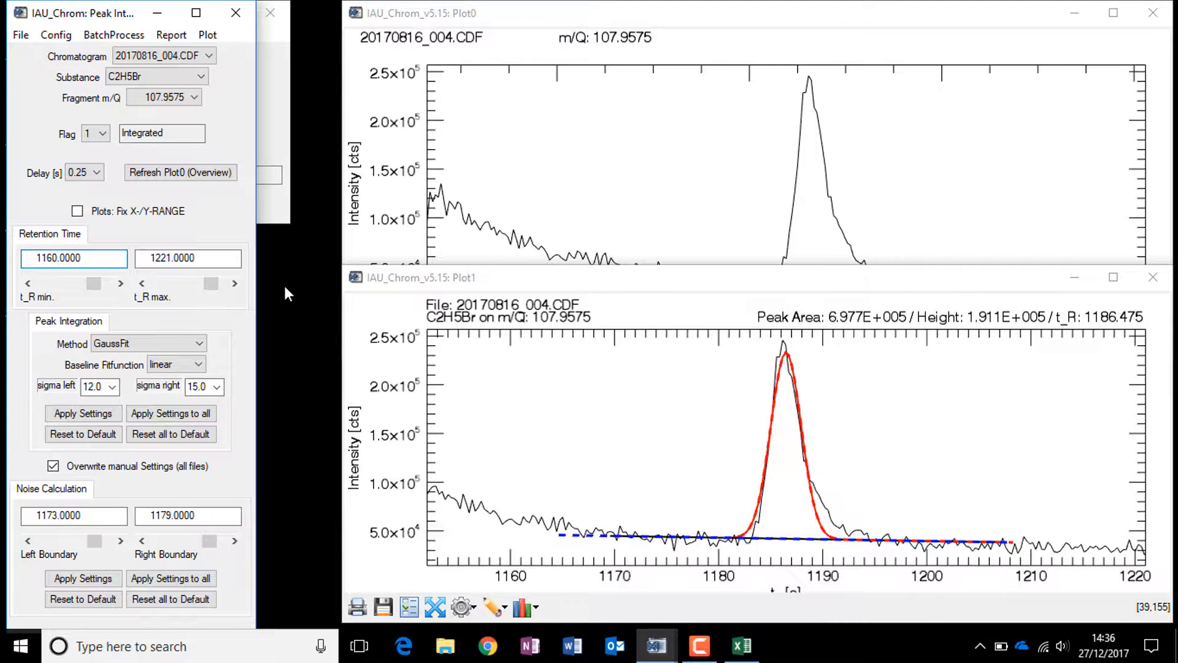
key("Return")
left_click(170, 415)
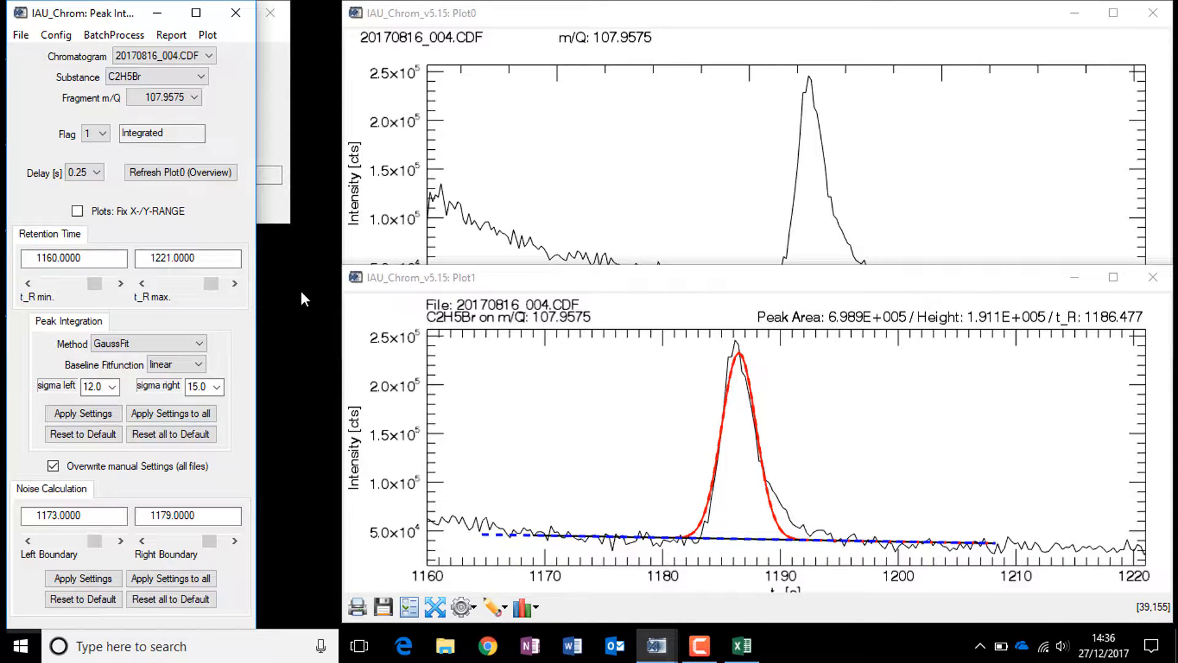
left_click(701, 16)
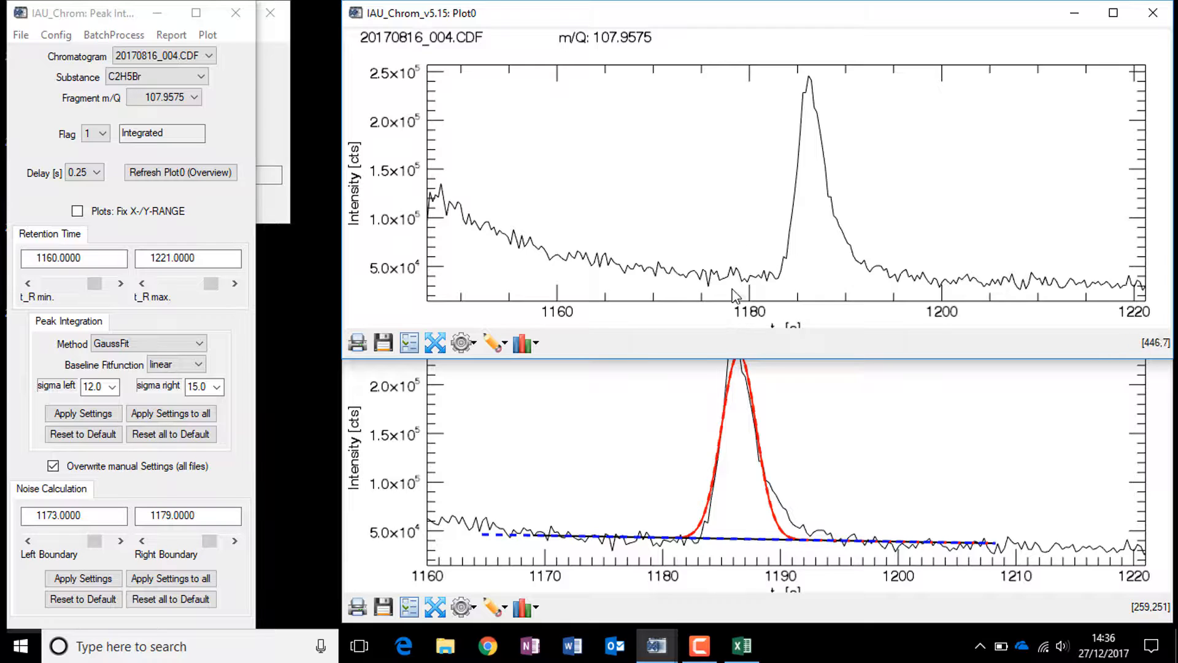
left_click(155, 575)
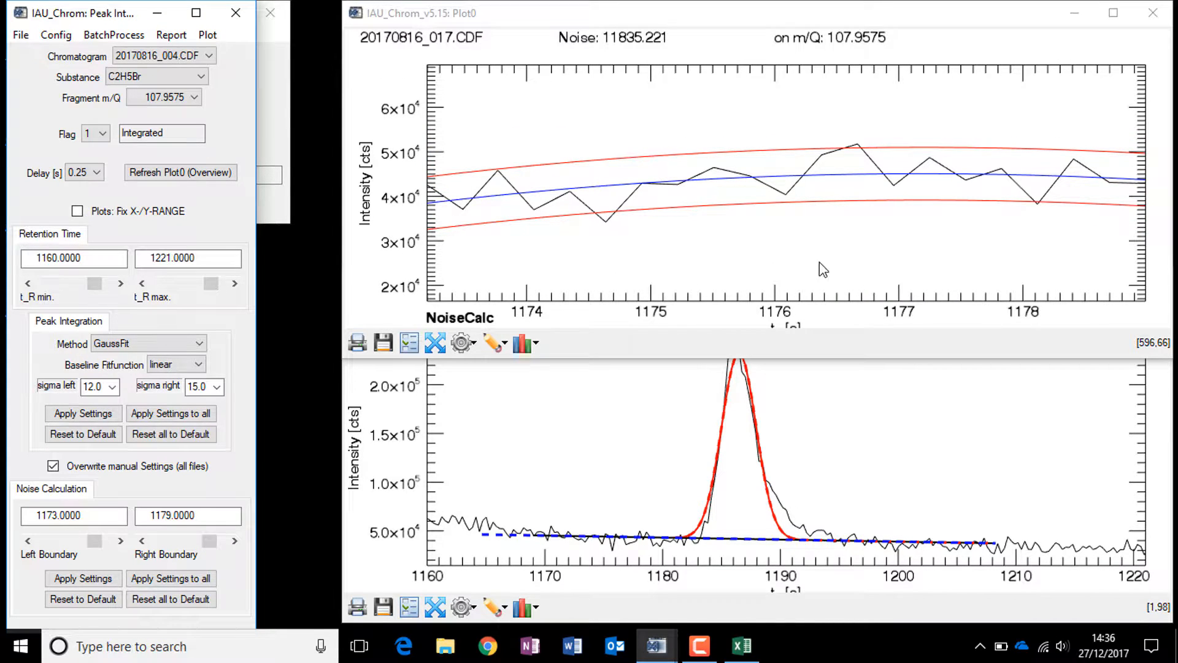
- Export the report for the selected substance to the Desktop as 20170816_C2H5Br_108
left_click(171, 35)
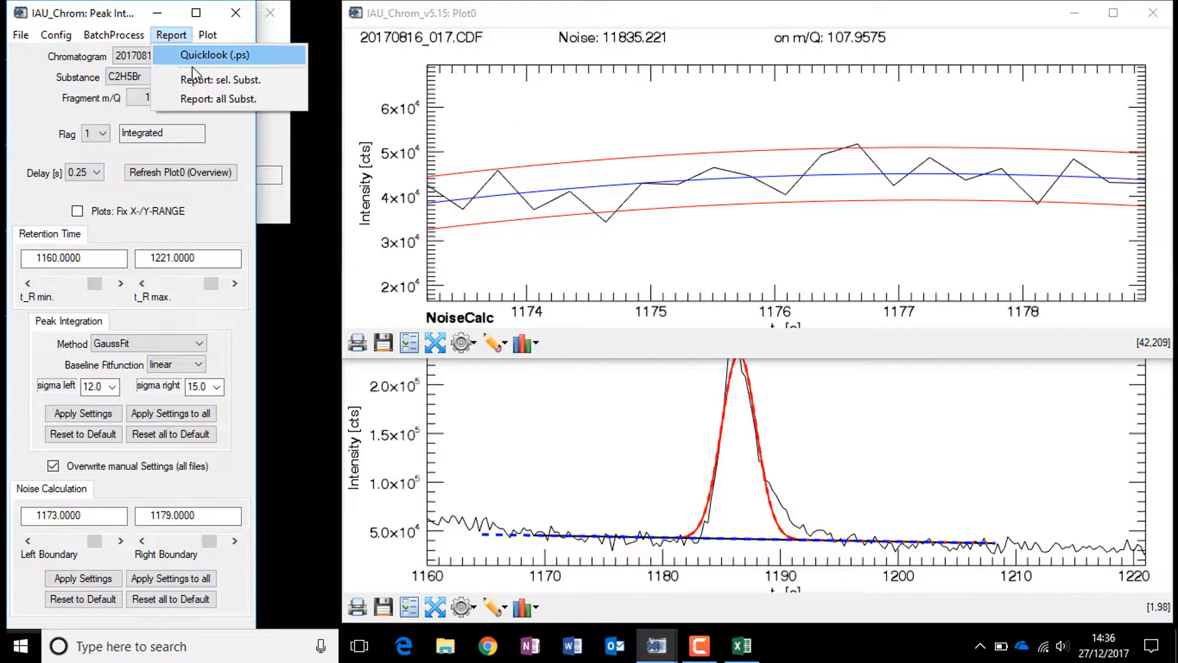
left_click(221, 80)
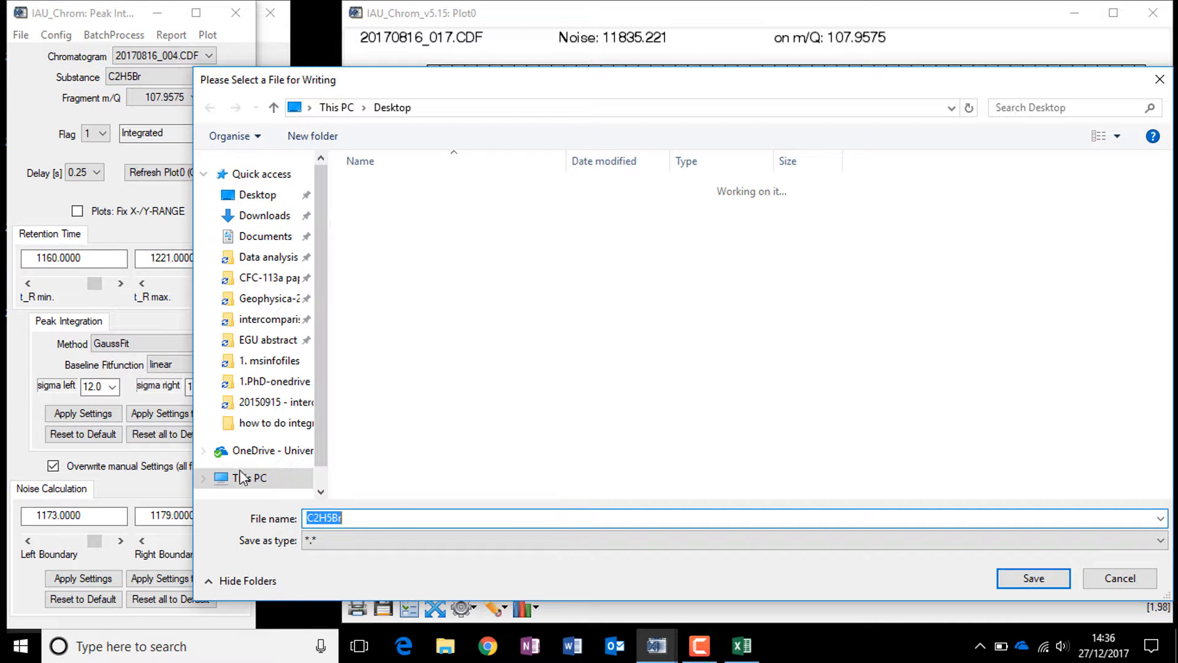
left_click(309, 518)
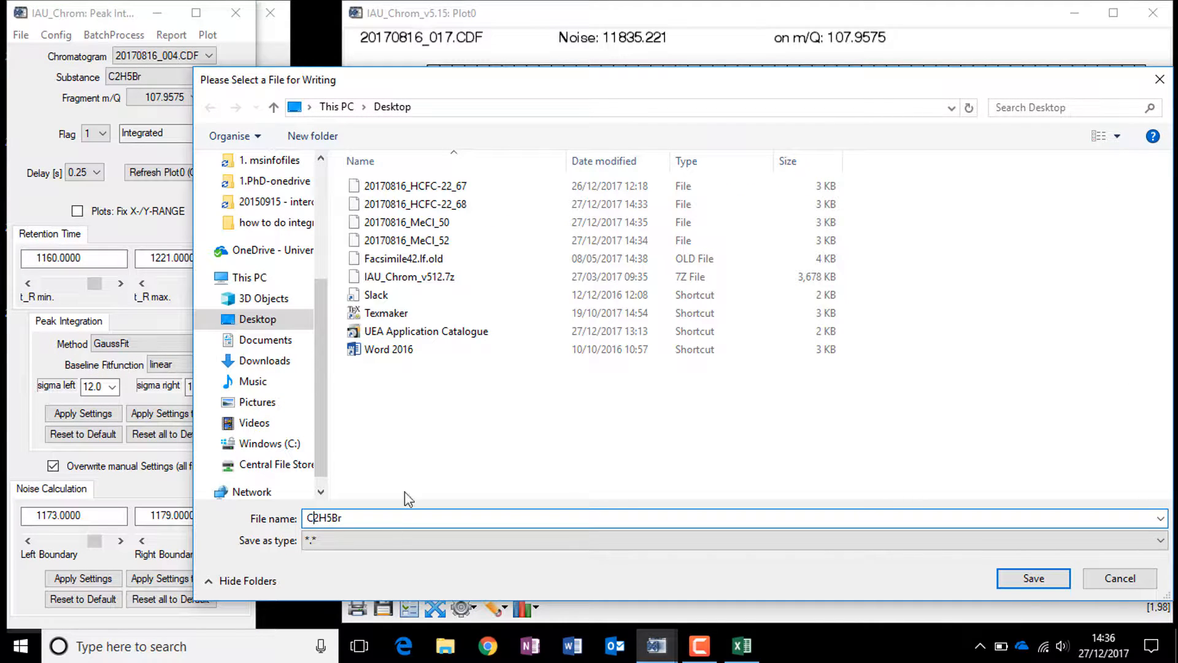
type("20170816_")
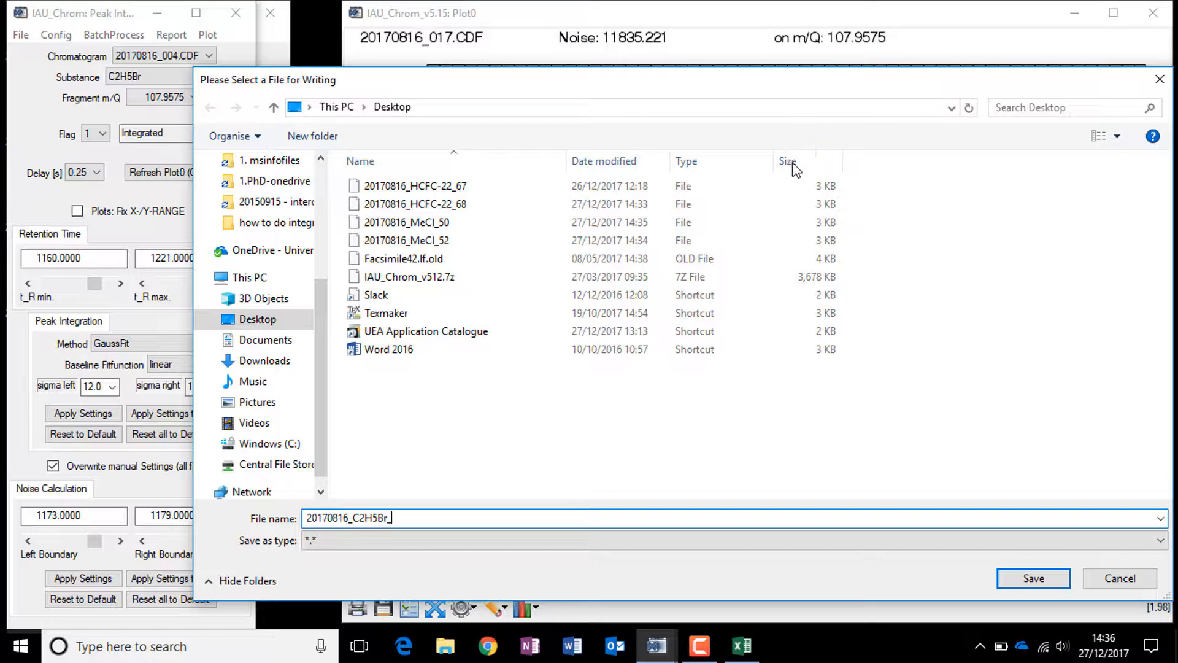
left_click(1035, 583)
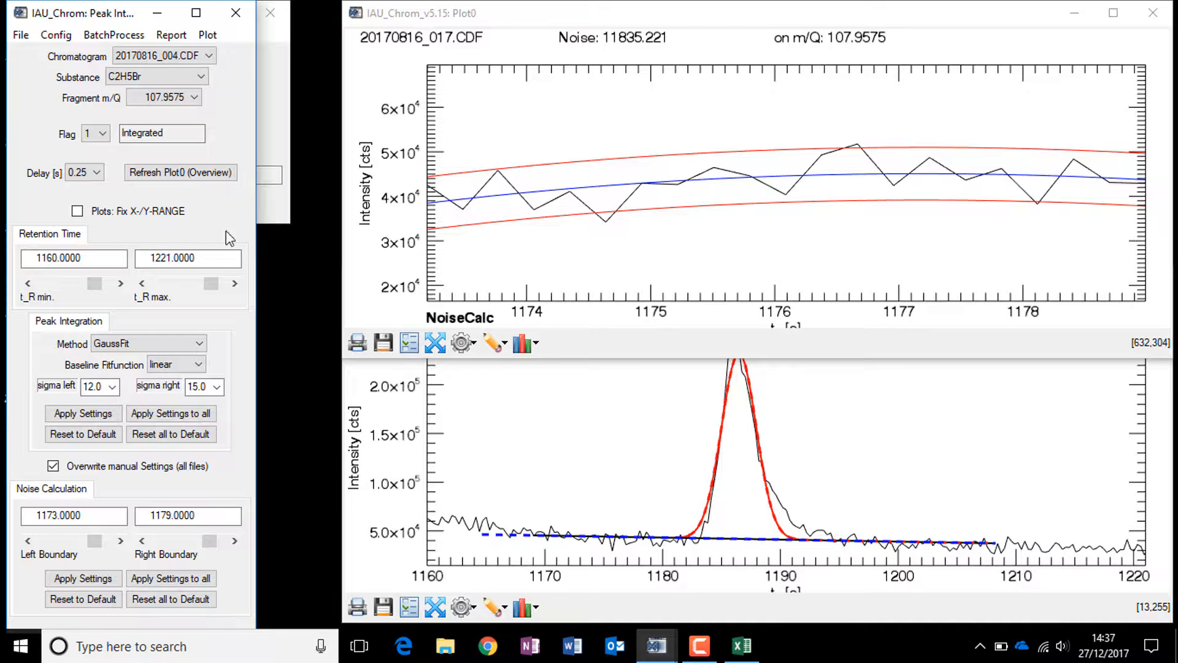
left_click(202, 76)
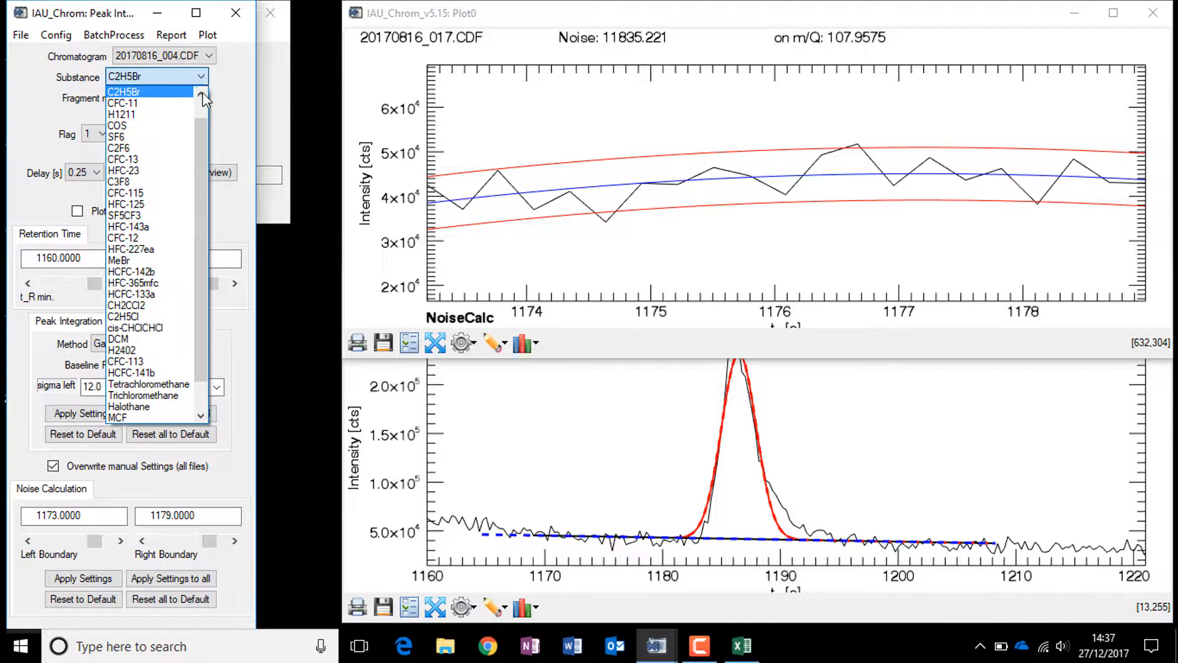
mouse_move(203, 132)
left_mouse_down()
mouse_move(190, 252)
mouse_move(198, 120)
left_mouse_up()
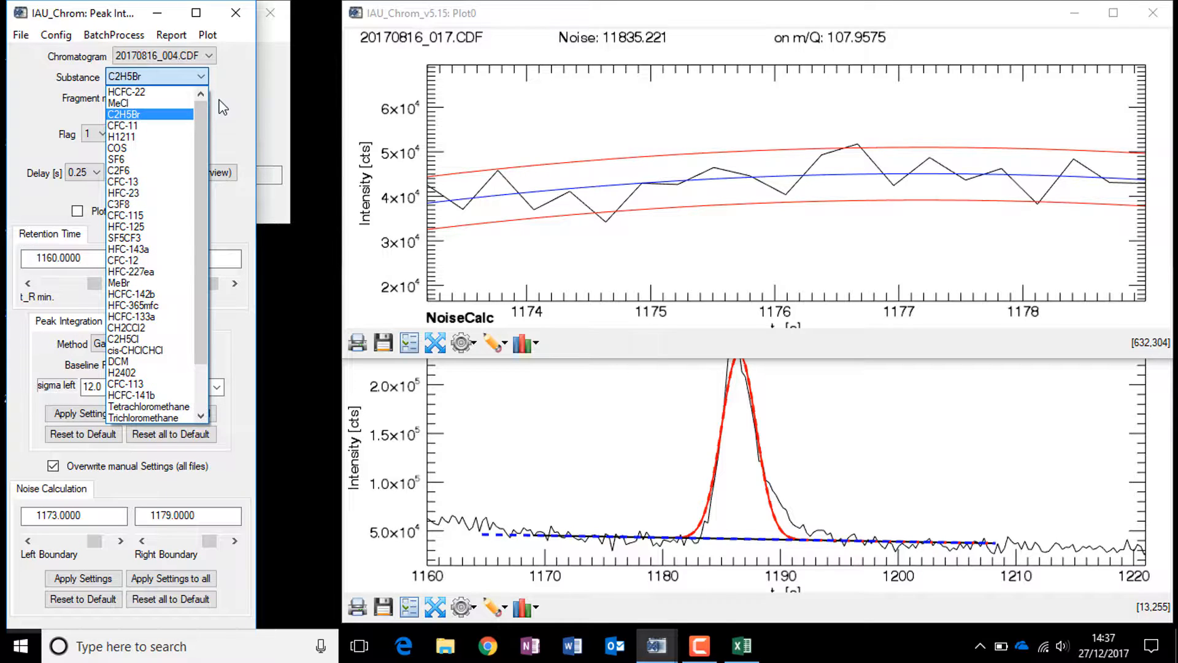
left_click(222, 106)
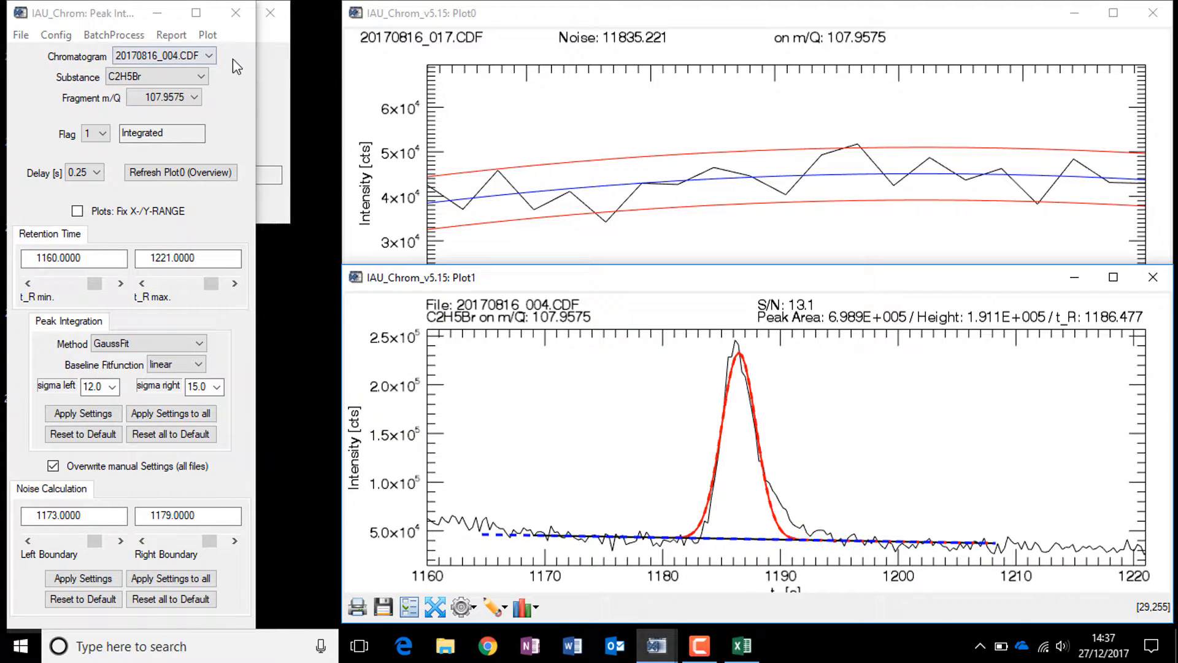
- Examine the C2H5Br peak fits chromatogram by chromatogram, from 20170816_001.CDF through 20170816_008.CDF
left_click(197, 56)
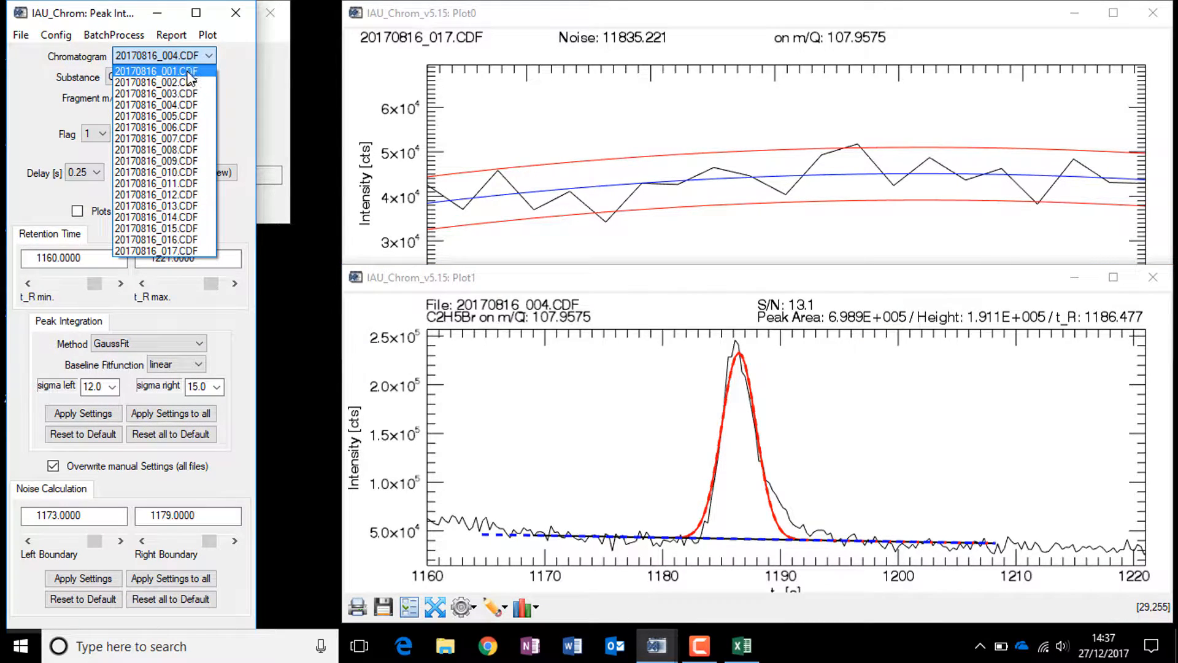
left_click(189, 72)
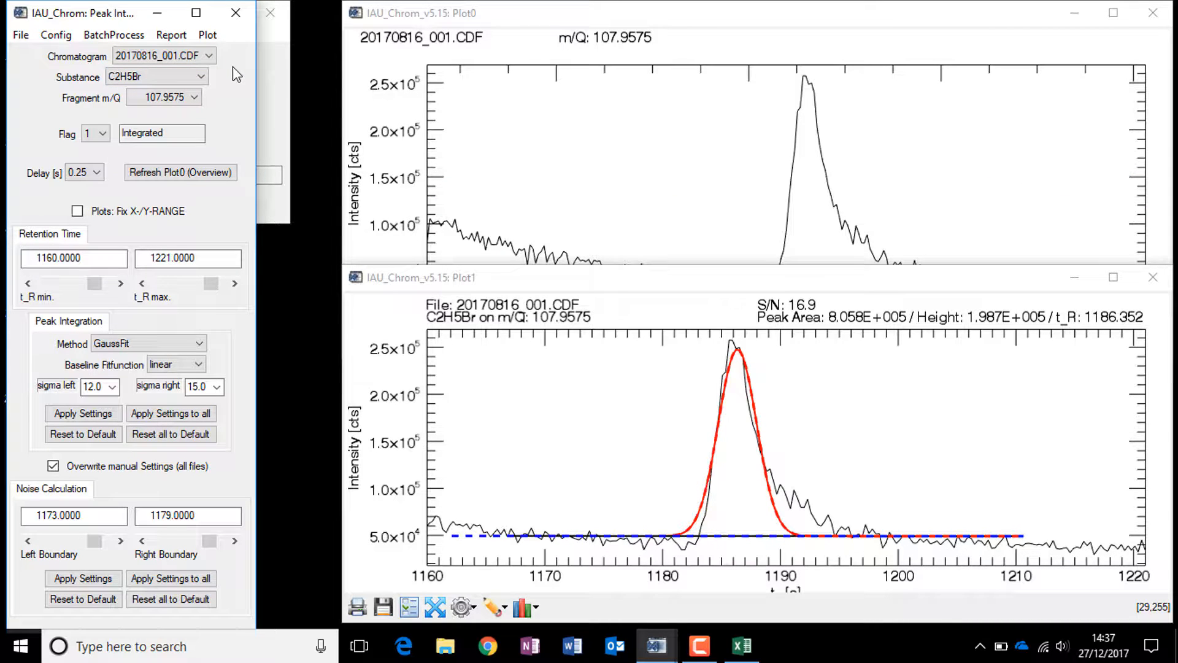
key("Down")
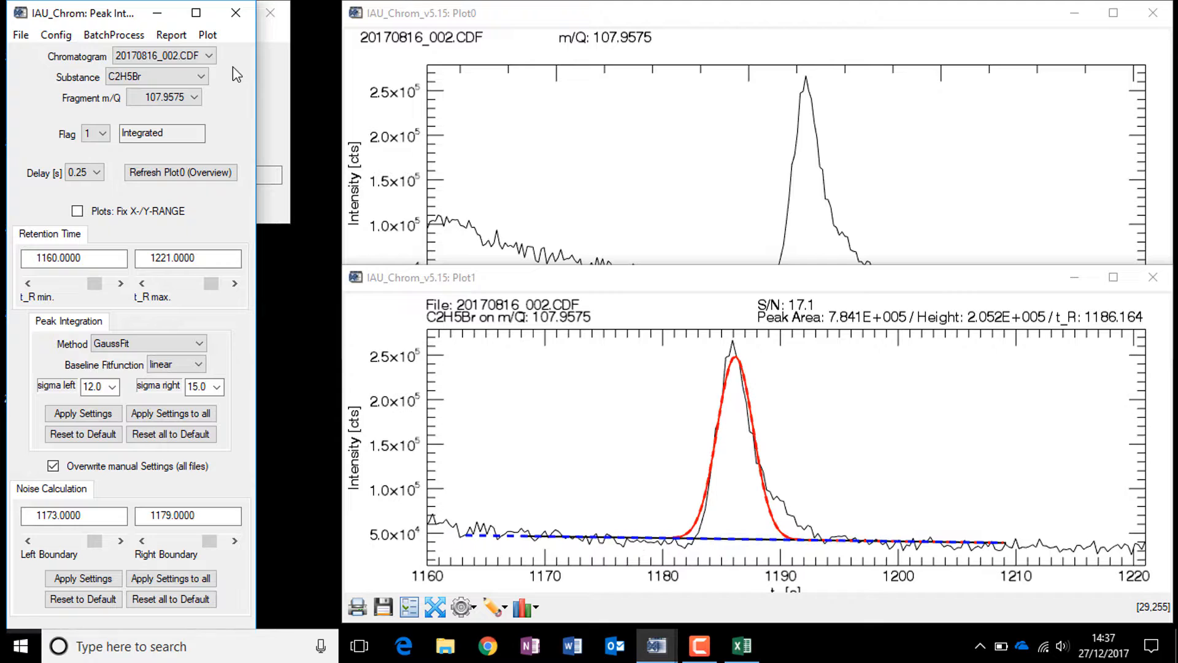
key("Down")
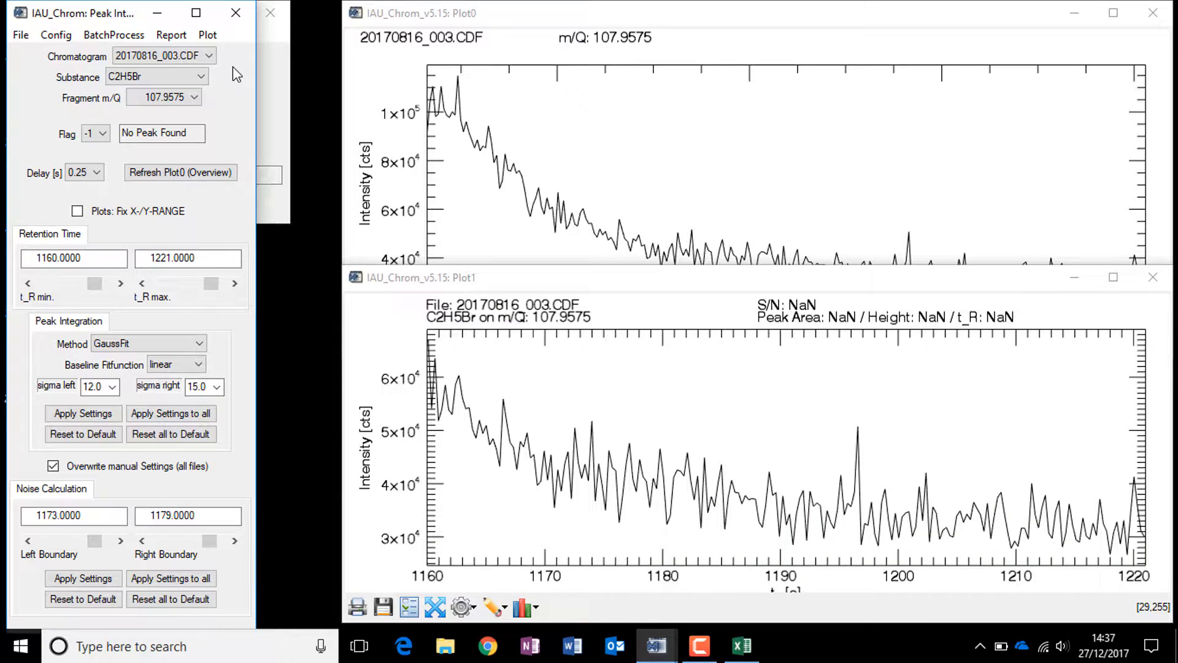
key("Down")
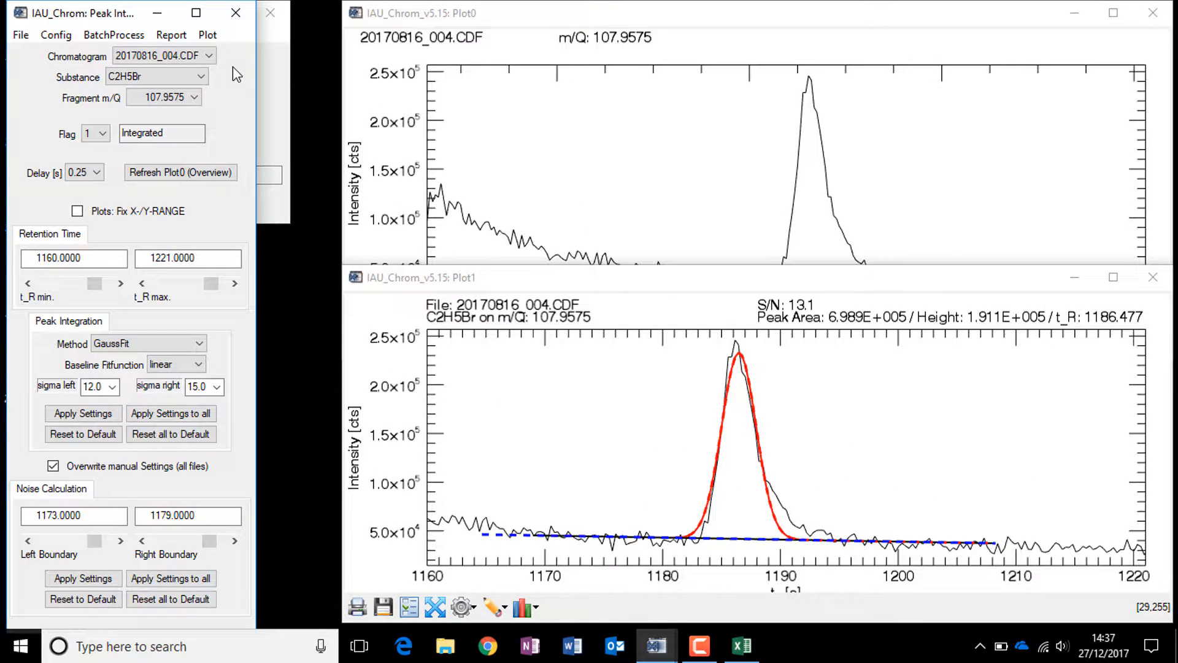
key("Down")
key("Down")
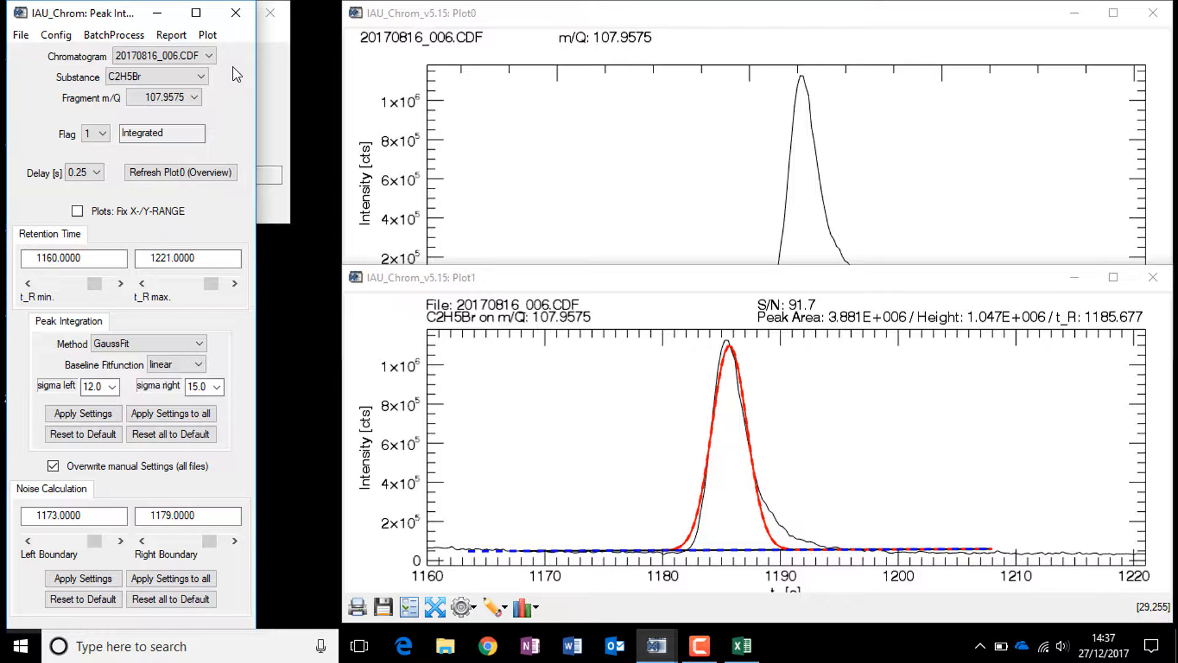
key("Down")
key("Down")
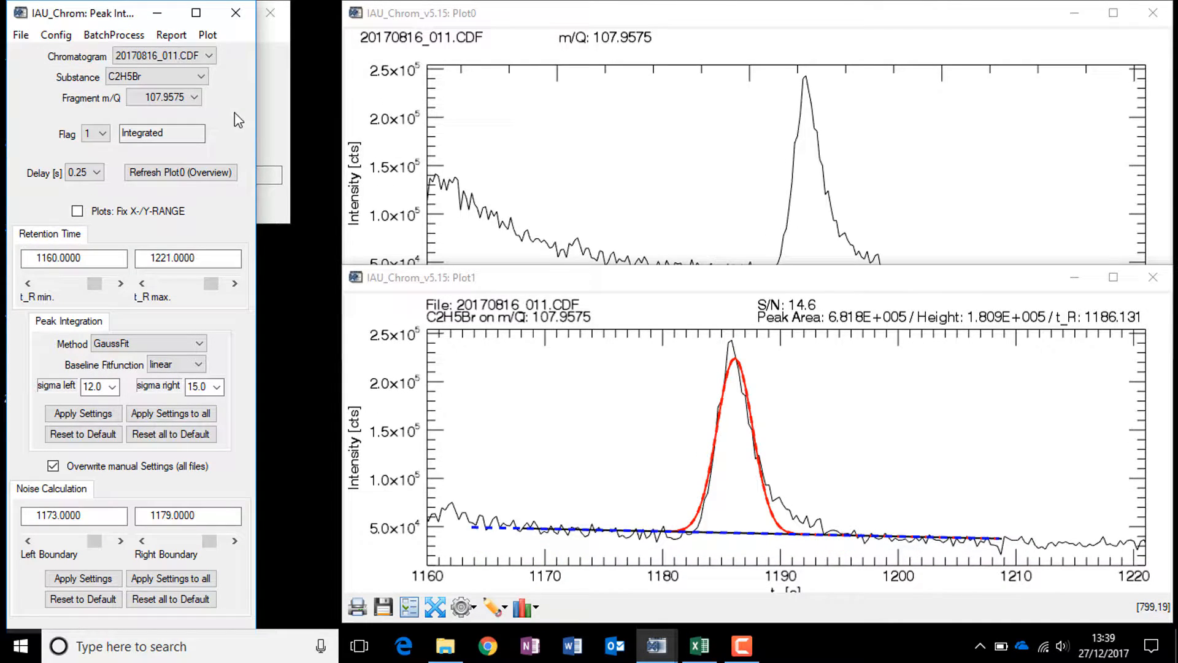
- Generate the report covering all substances
left_click(176, 38)
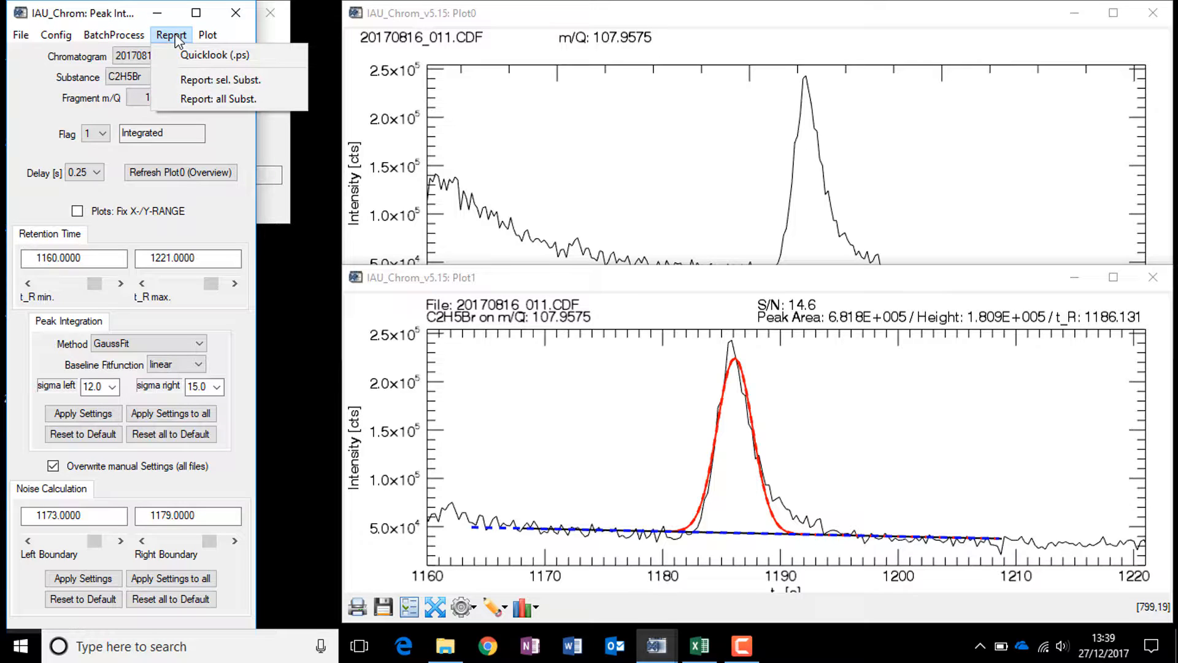
left_click(226, 98)
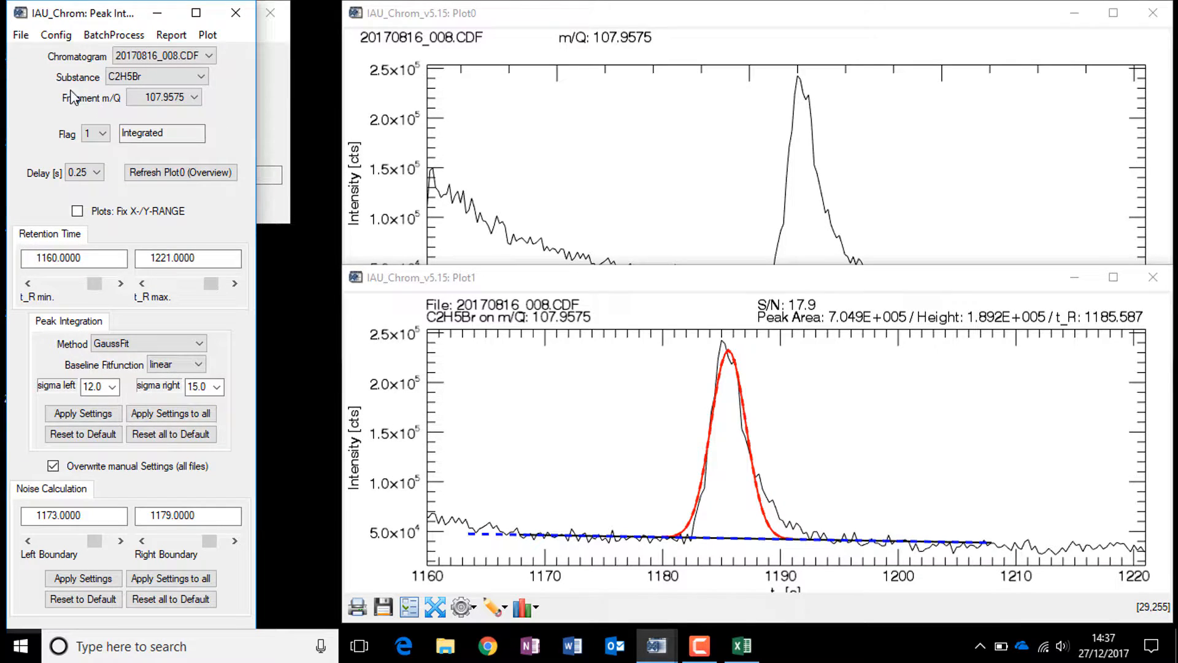
left_click(57, 36)
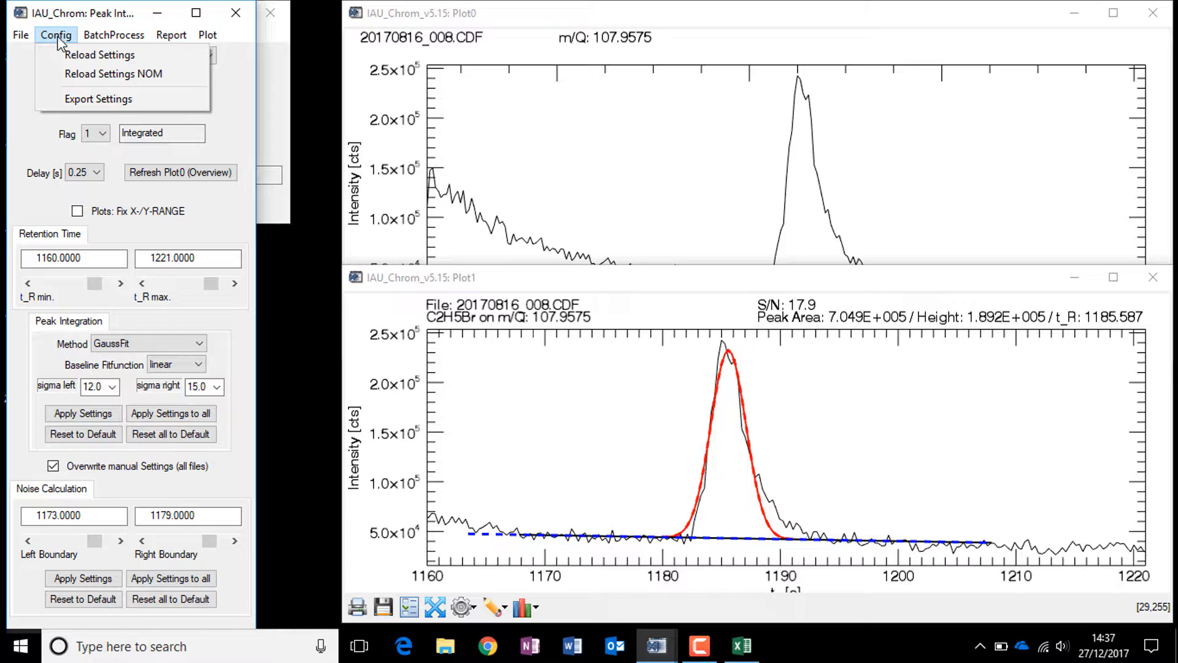
left_click(99, 102)
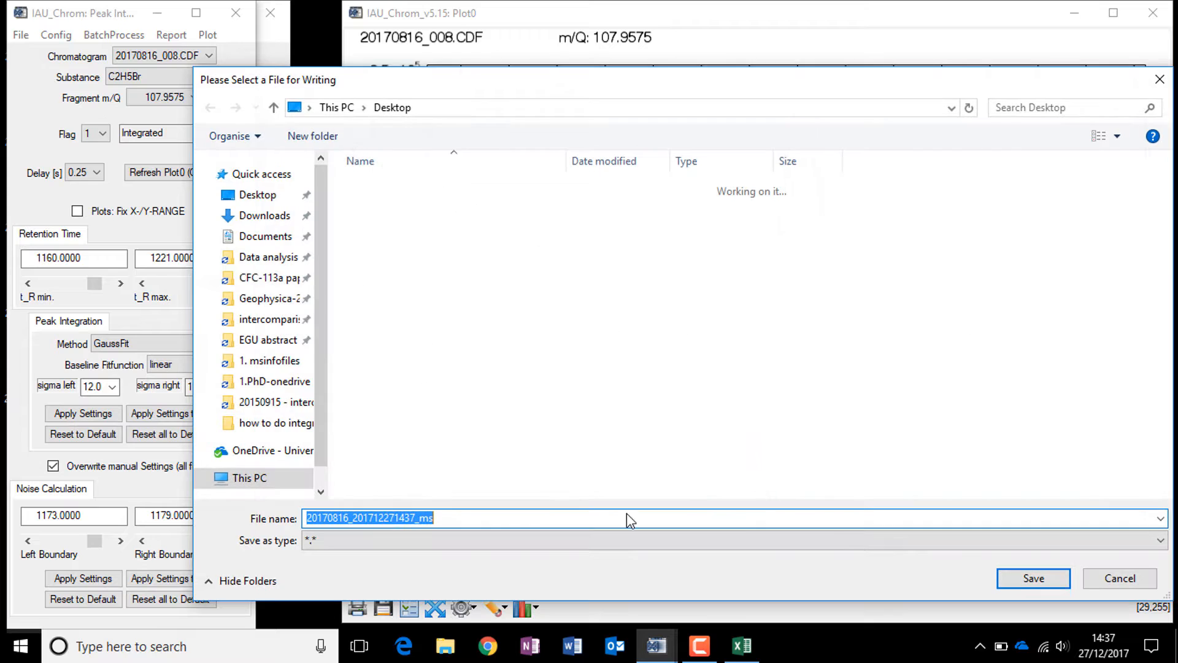
left_click(1035, 579)
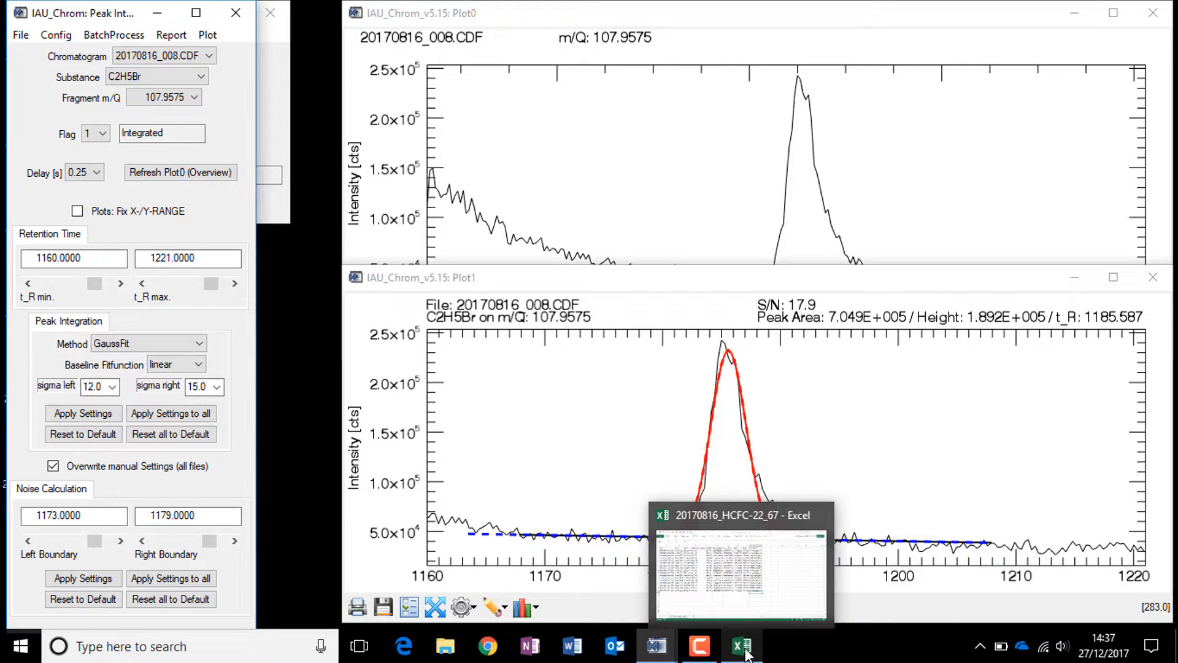
left_click(744, 649)
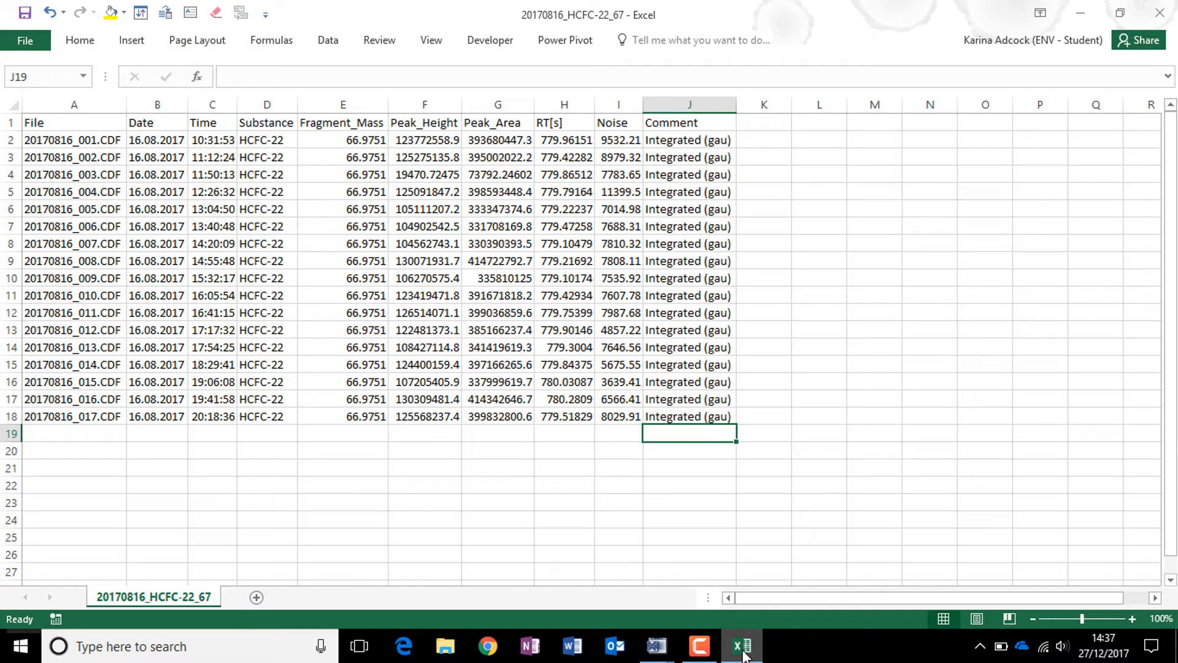
left_click(28, 42)
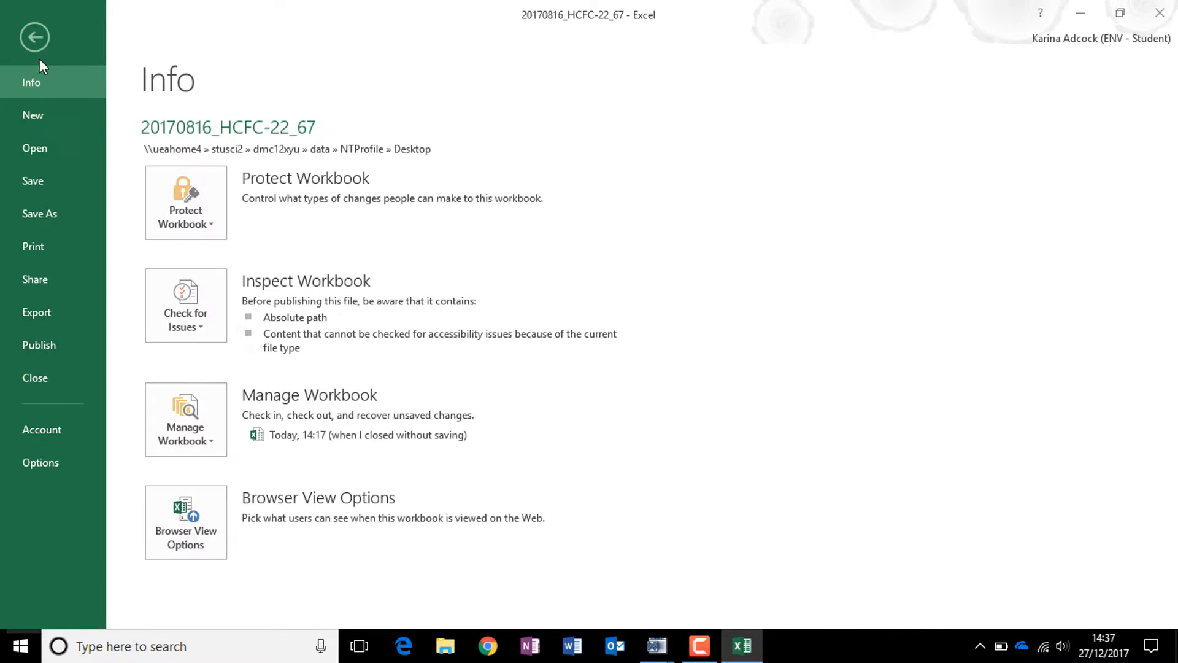
left_click(42, 144)
left_click(243, 444)
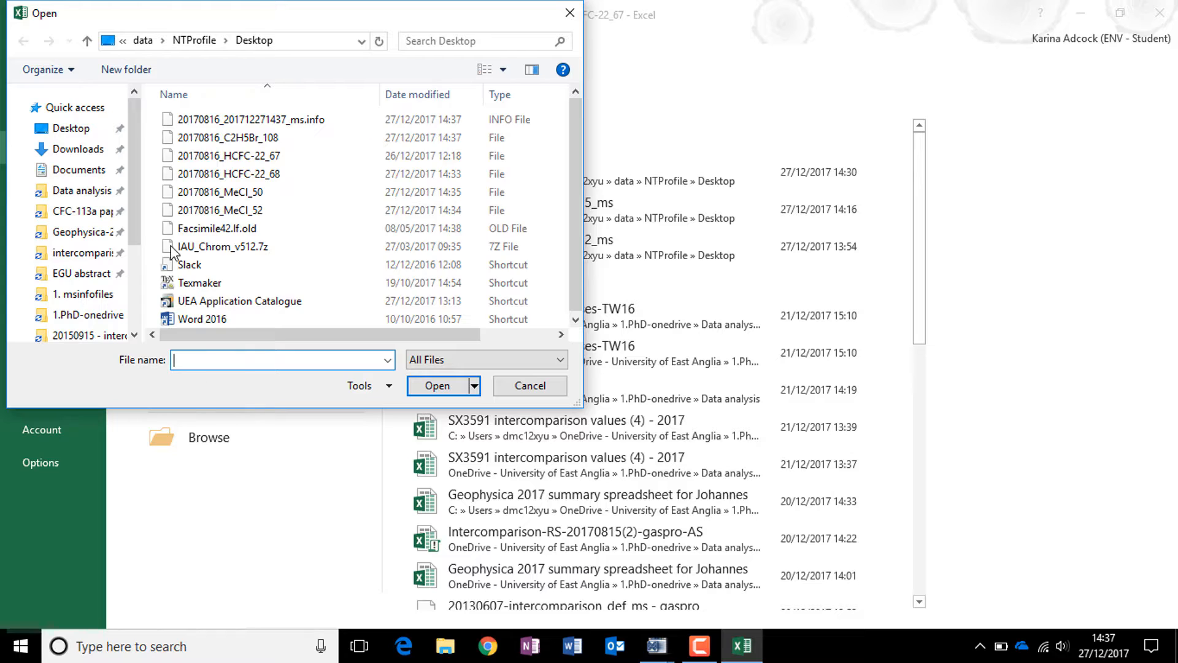
left_click(273, 119)
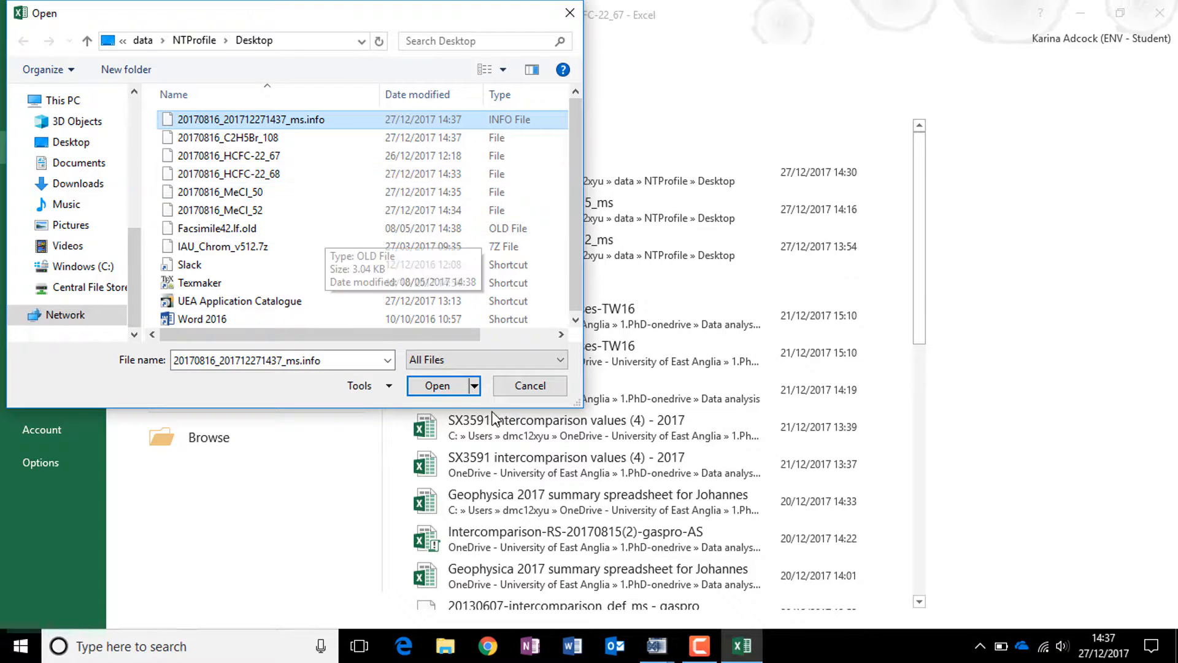
left_click(435, 386)
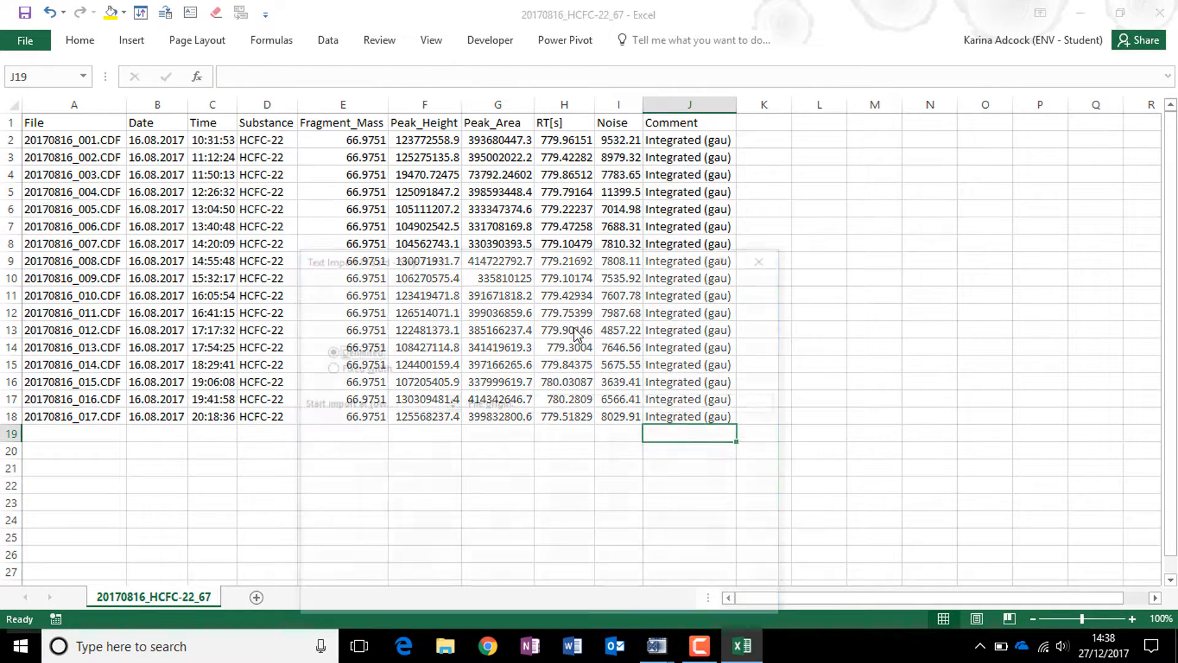
- Import the settings file as tab-delimited text and select the METHOD cell of the C2H5Br row
left_click(673, 604)
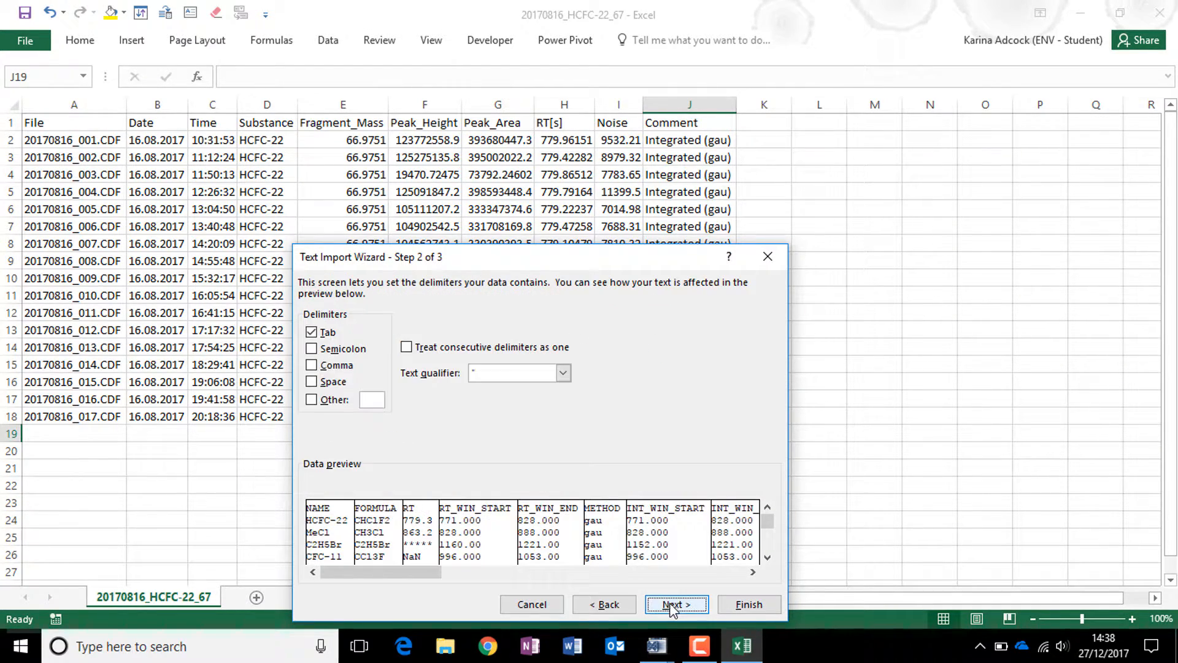
left_click(673, 604)
left_click(750, 604)
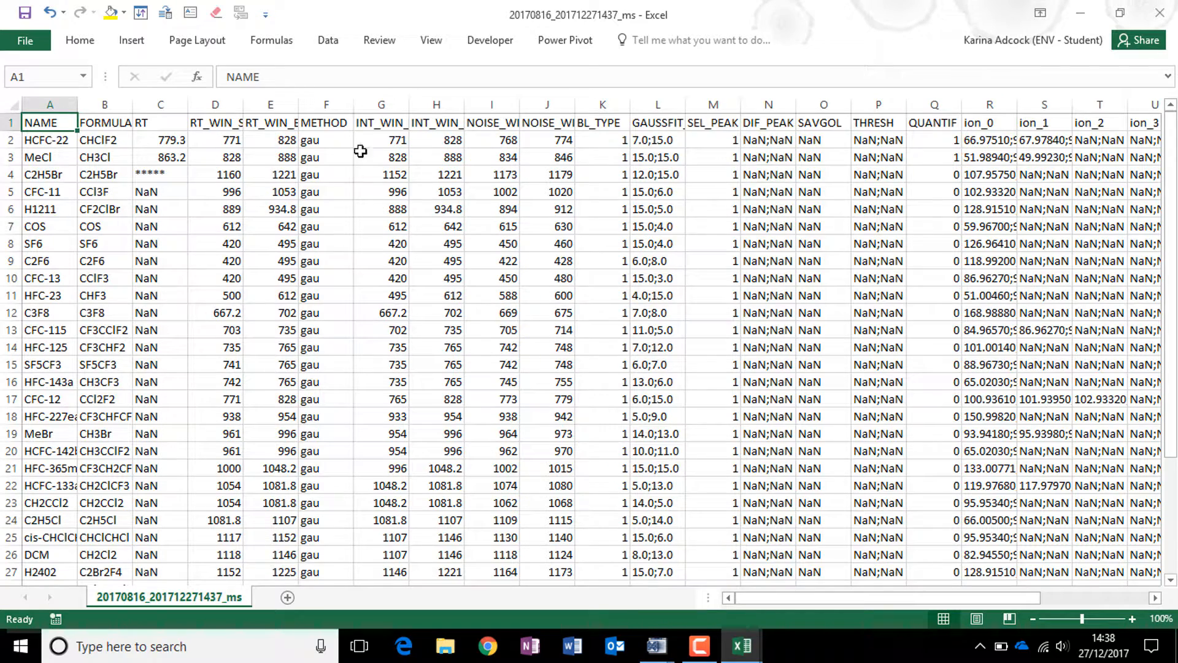
left_click(341, 170)
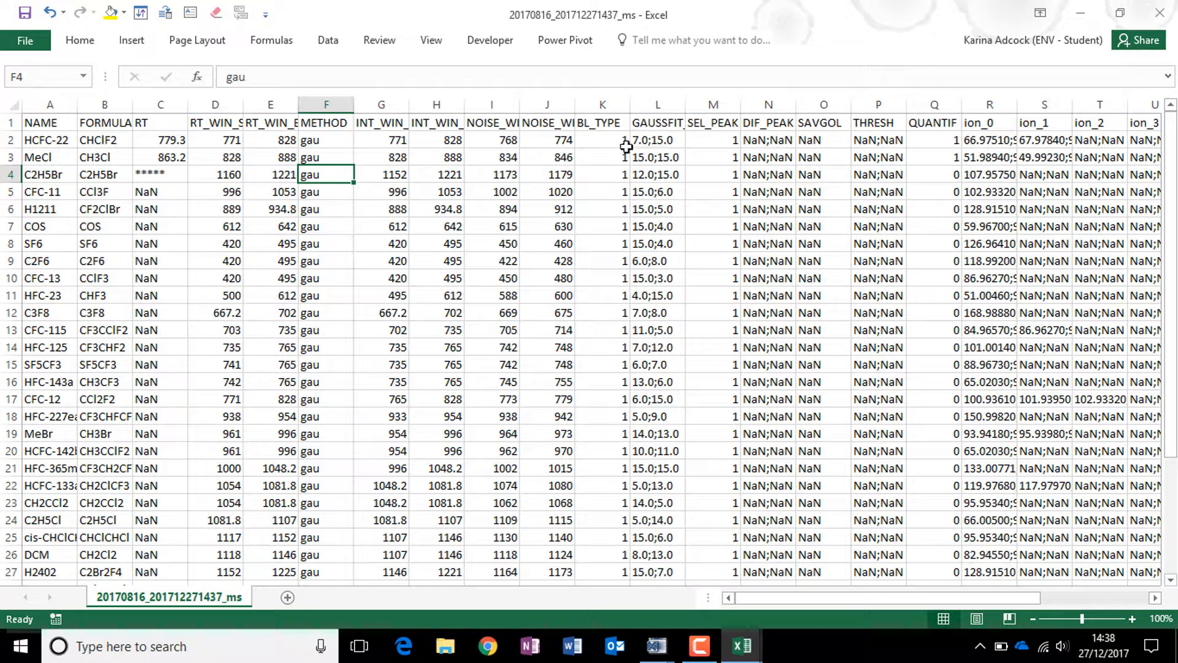
- Examine the Gauss fit, retention-time window and RT values of HCFC-22, MeCl and C2H5Br in the imported settings table
left_click(661, 137)
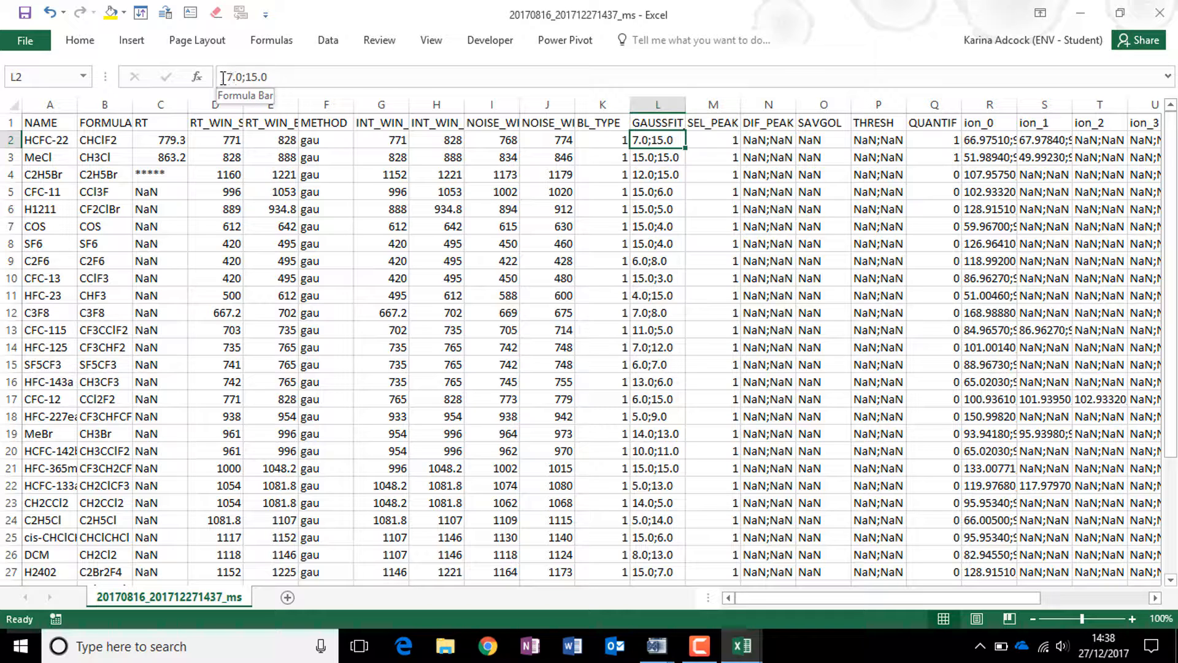
left_click(229, 174)
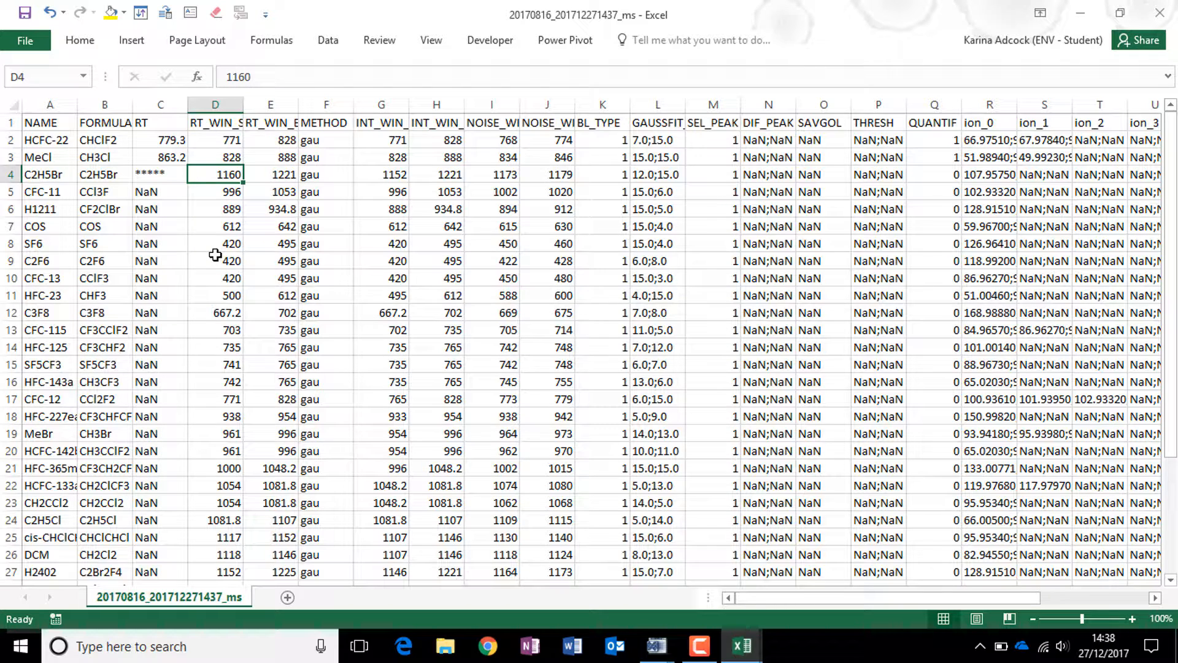
left_click(169, 178)
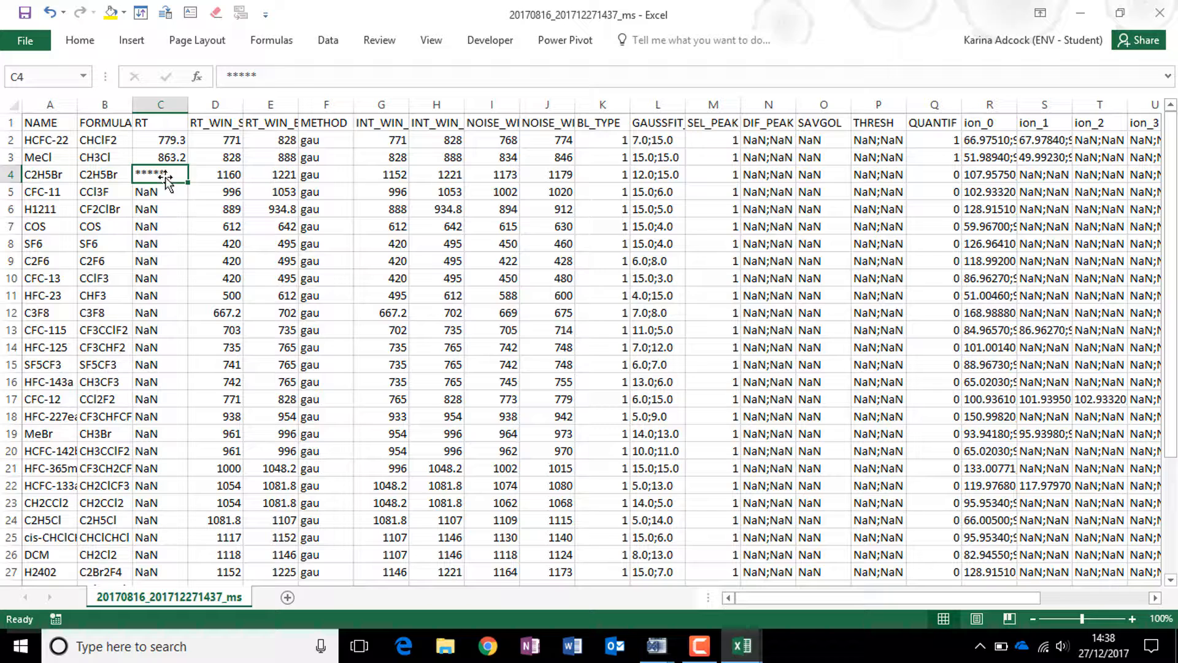
left_click_drag(170, 140, 171, 172)
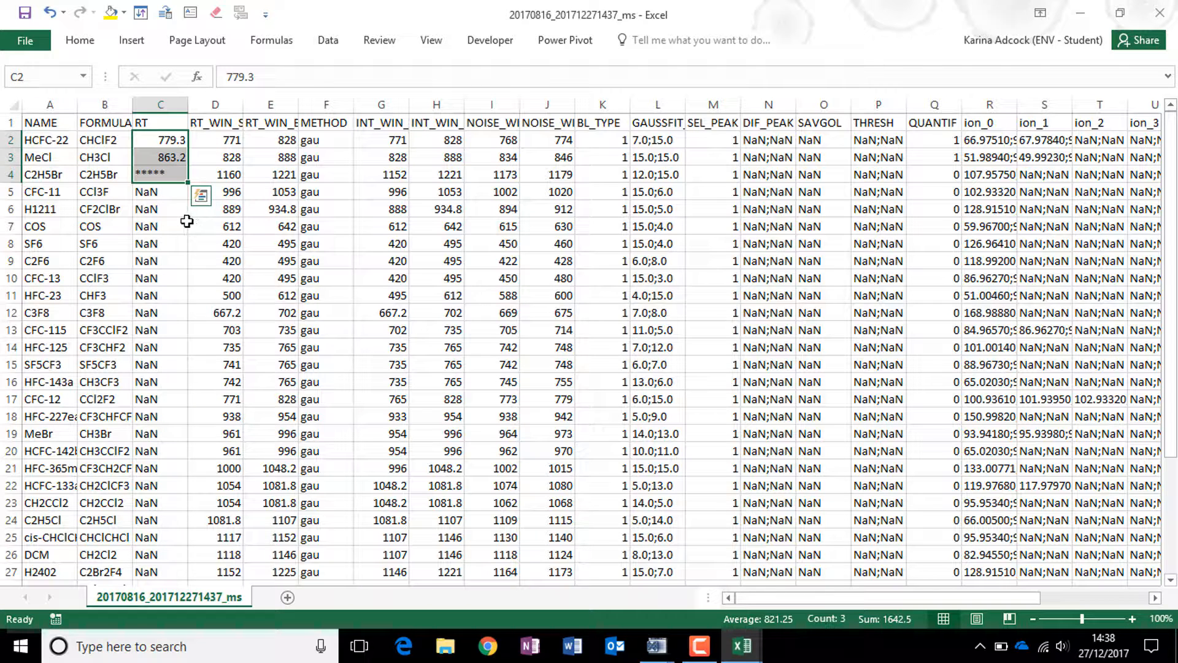
left_click(161, 192)
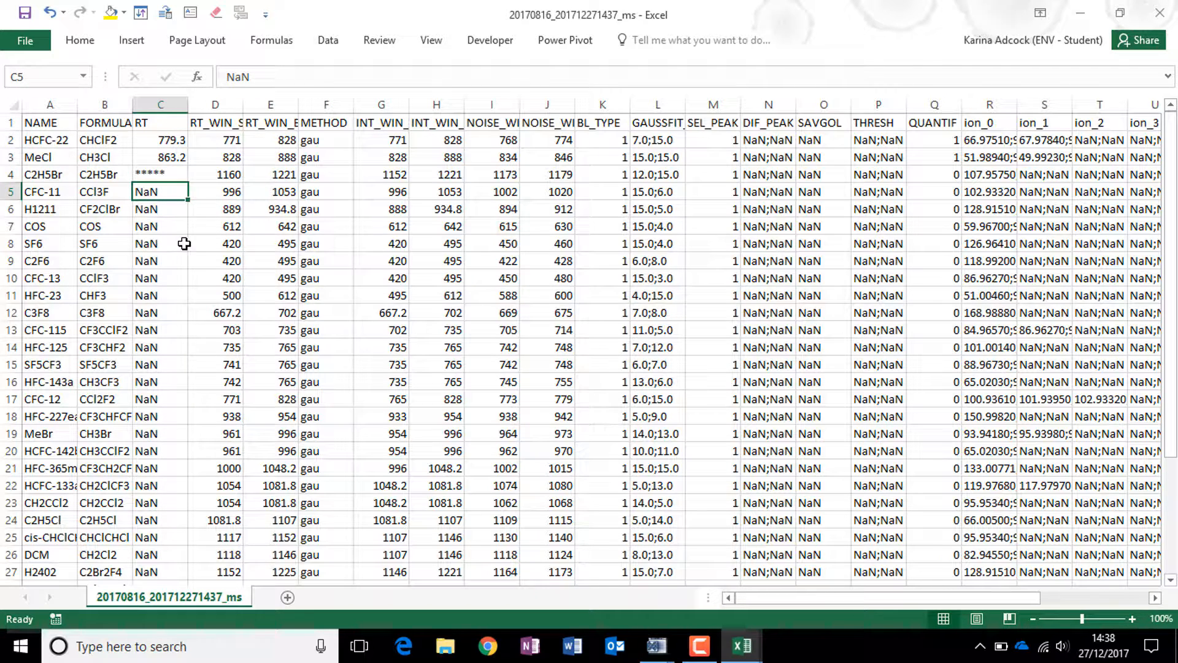
scroll(171, 267, "down", 8)
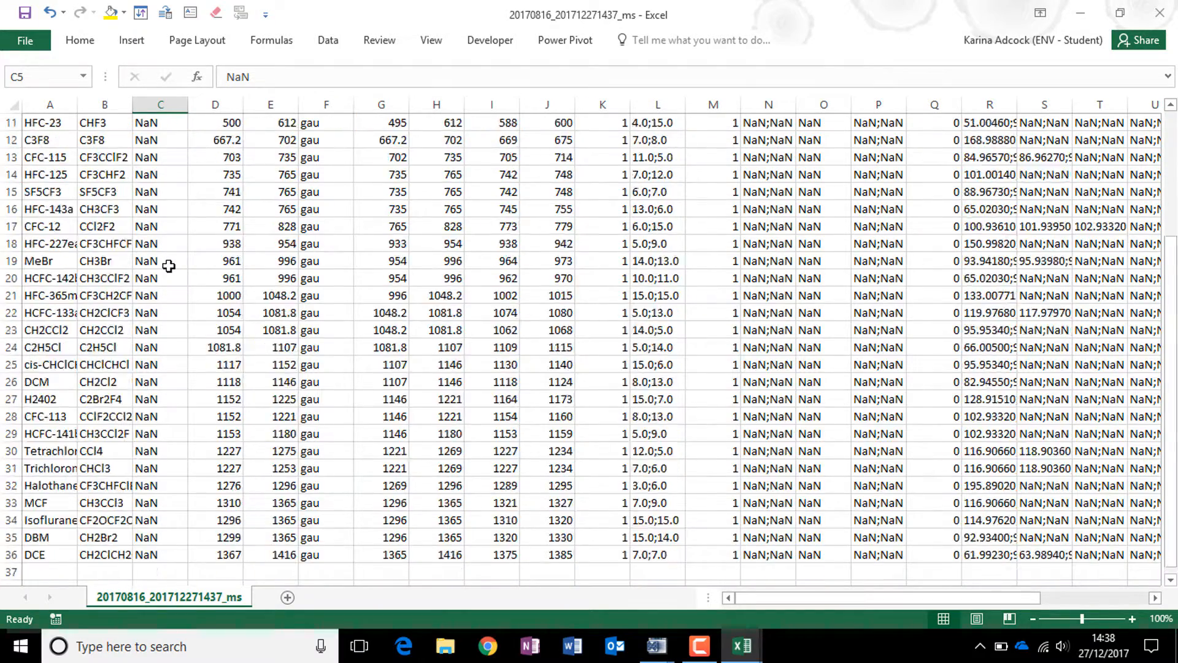
scroll(171, 267, "up", 8)
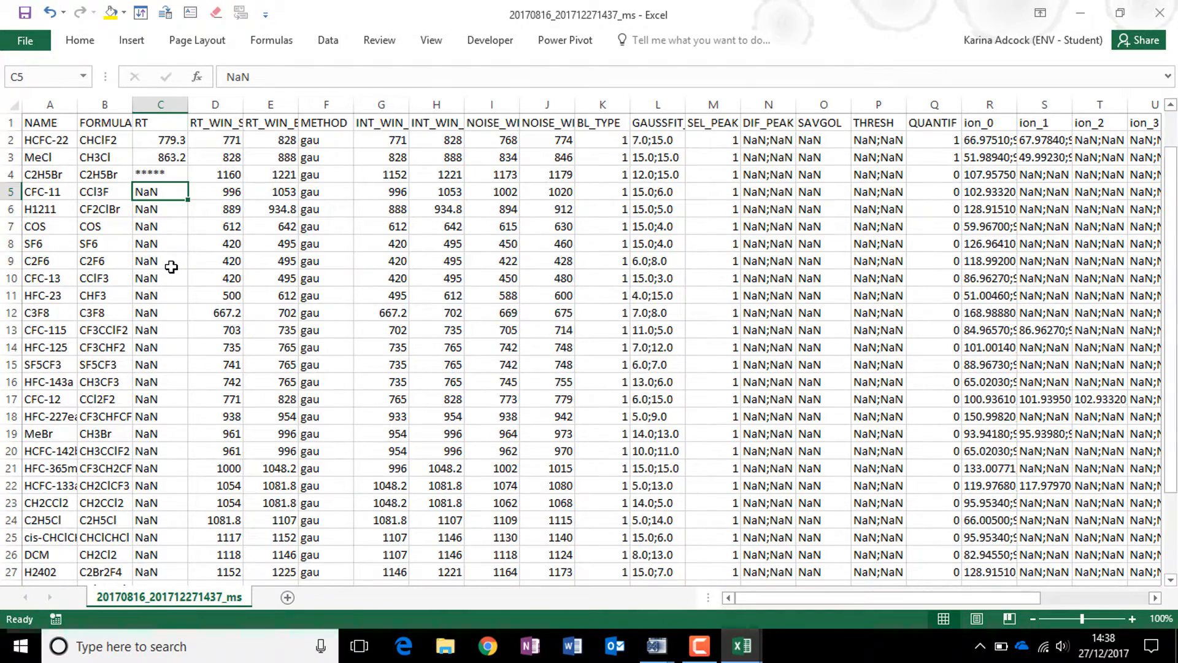
left_click(224, 155)
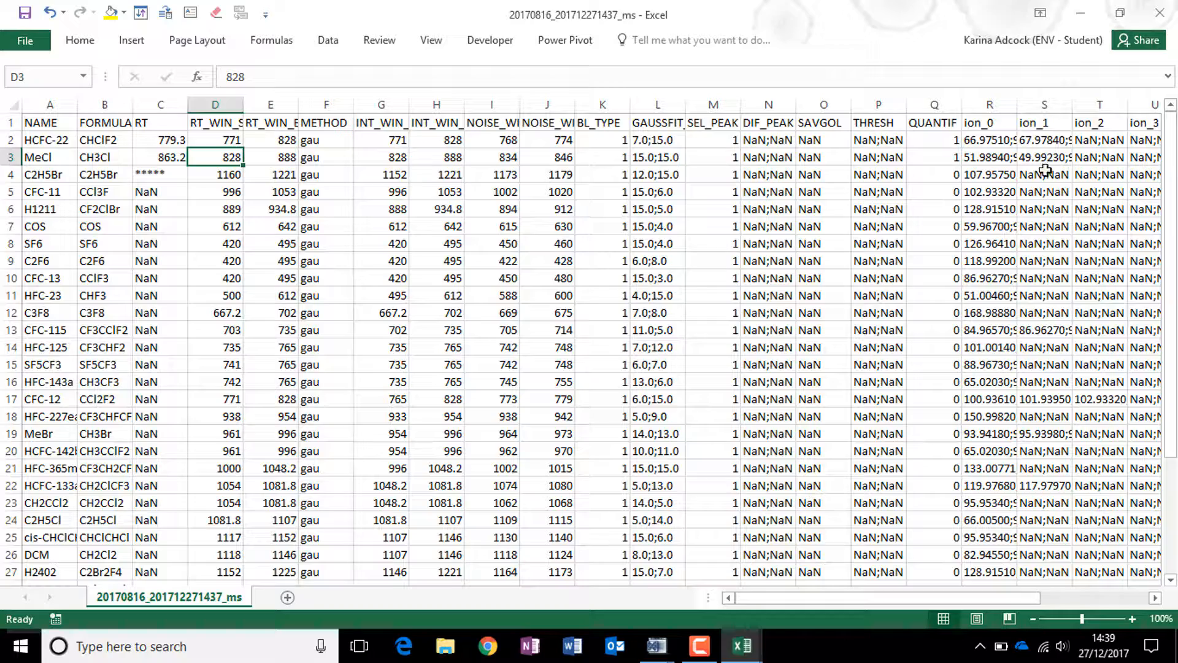
left_click(1084, 14)
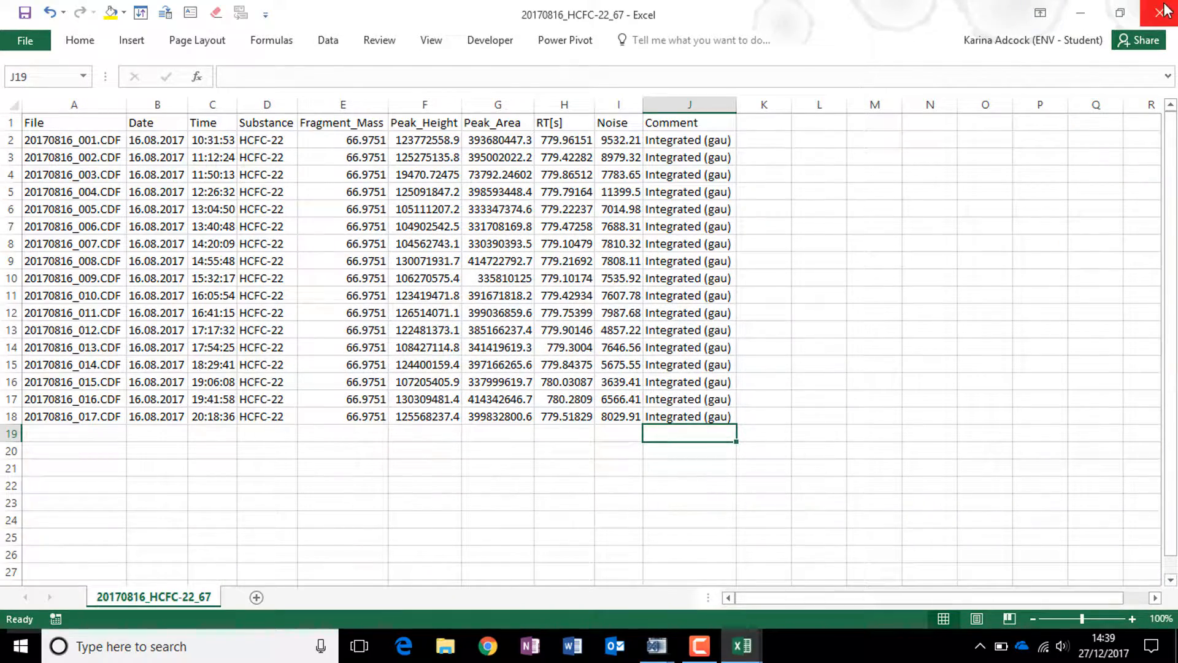
left_click(1081, 11)
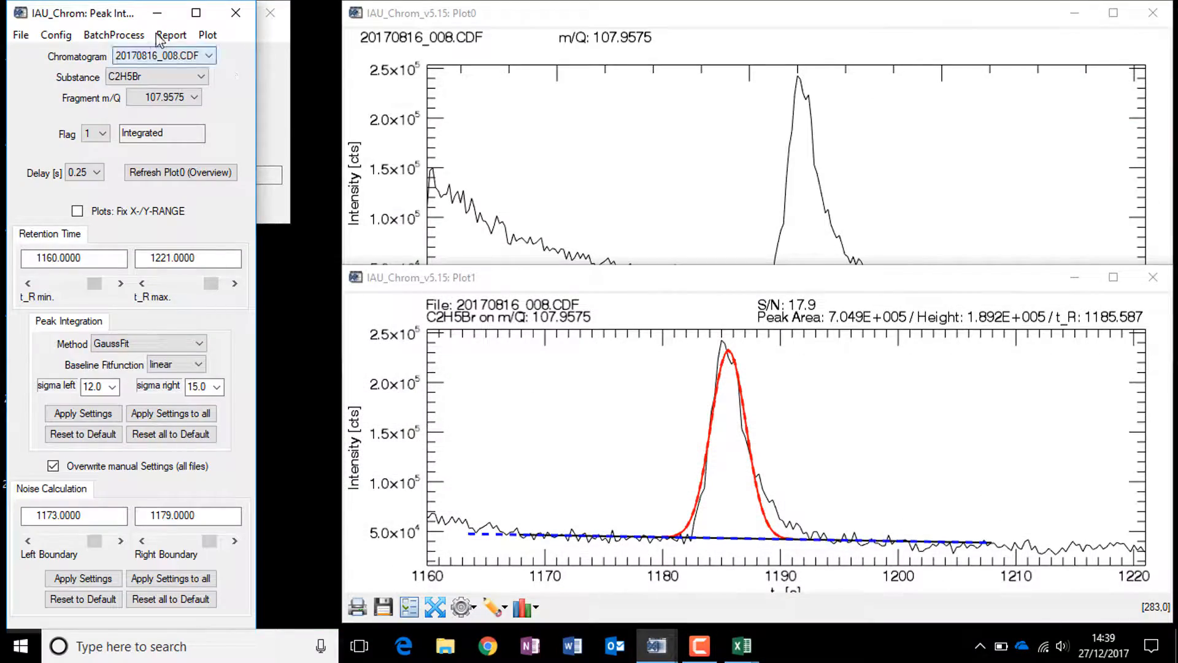
left_click_drag(99, 11, 467, 65)
left_click(234, 79)
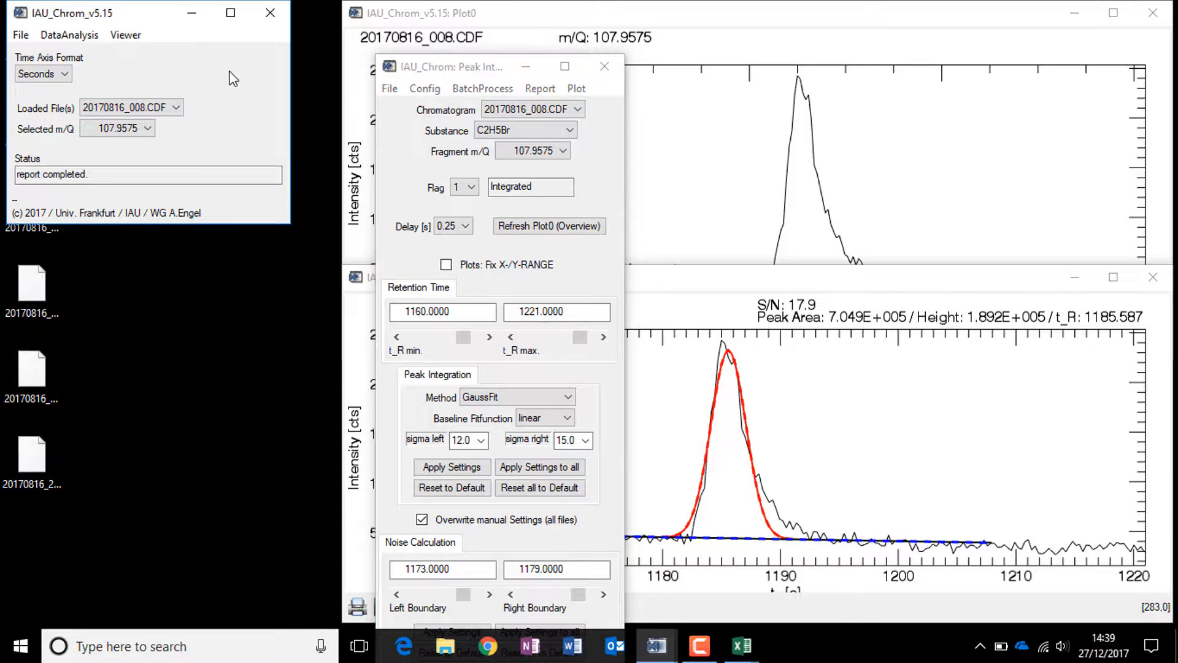
left_click(20, 35)
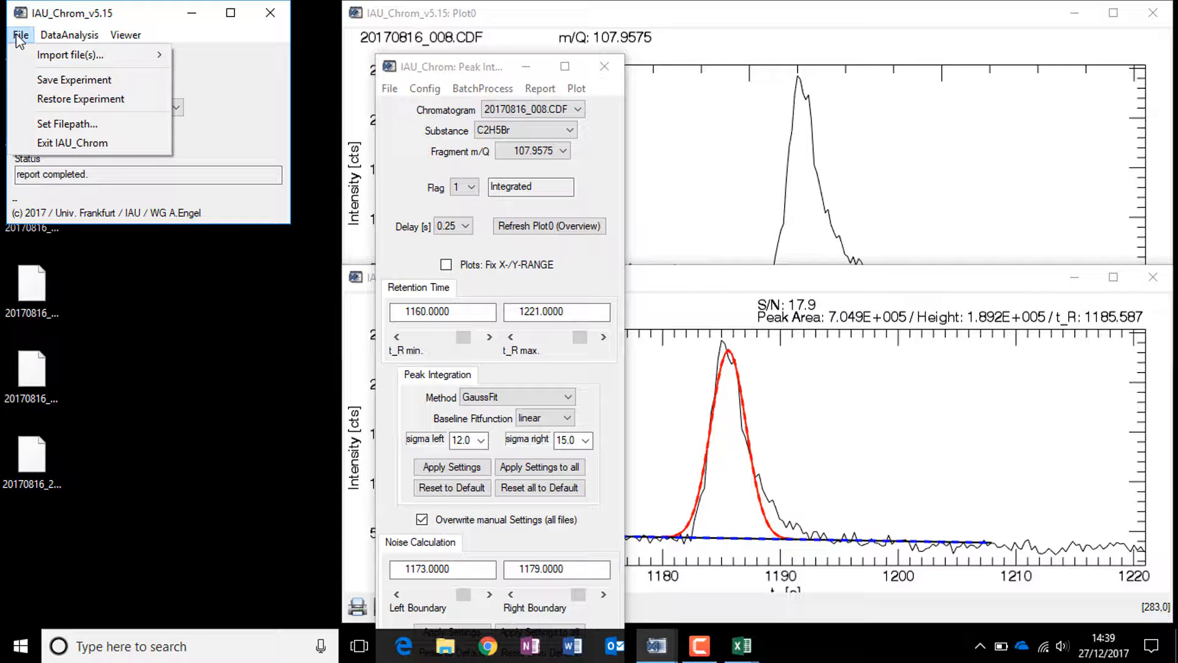
left_click(60, 79)
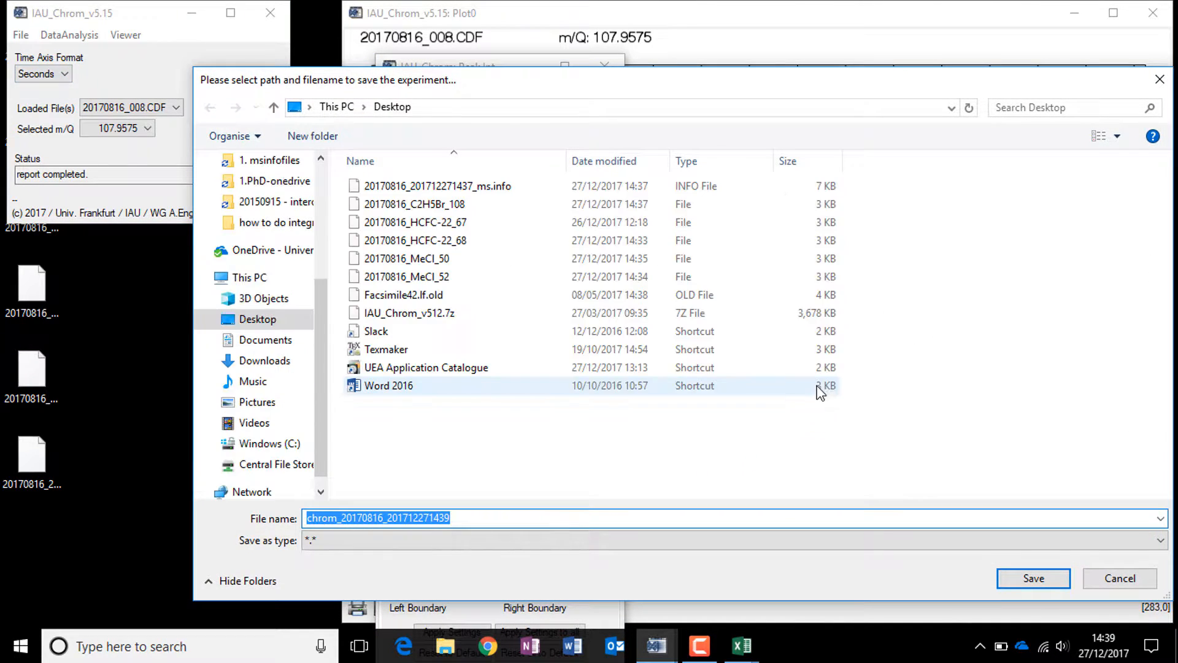
left_click(1037, 578)
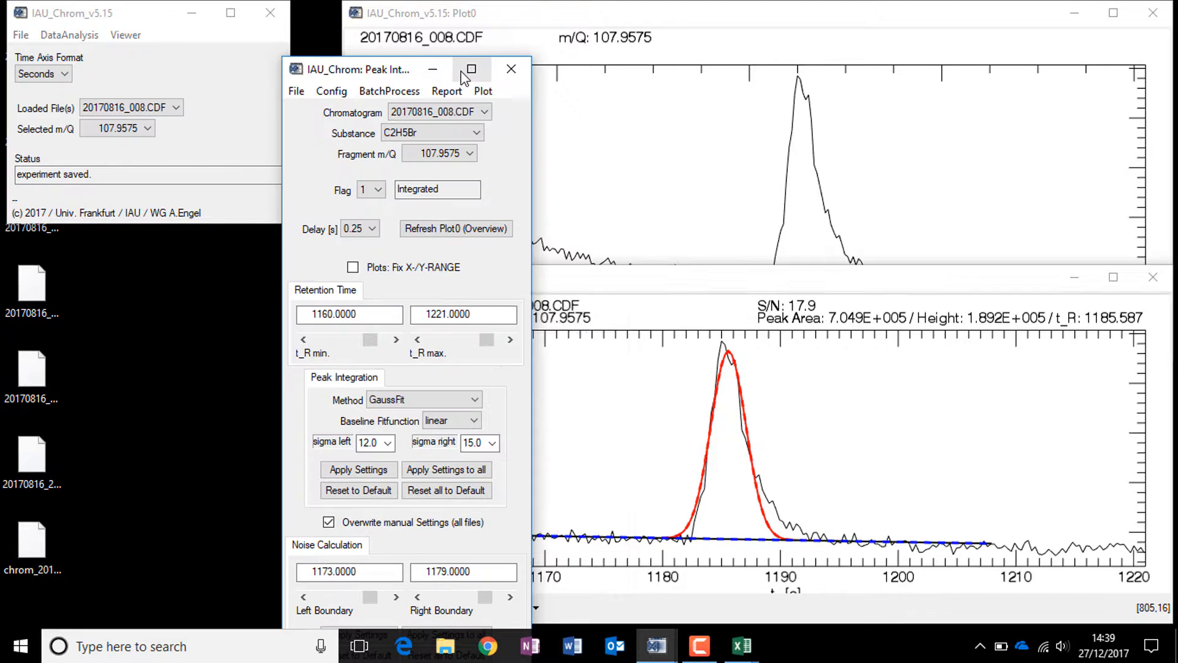
- Close the peak integration window, both plot windows and the IAU_Chrom main window
left_click(513, 75)
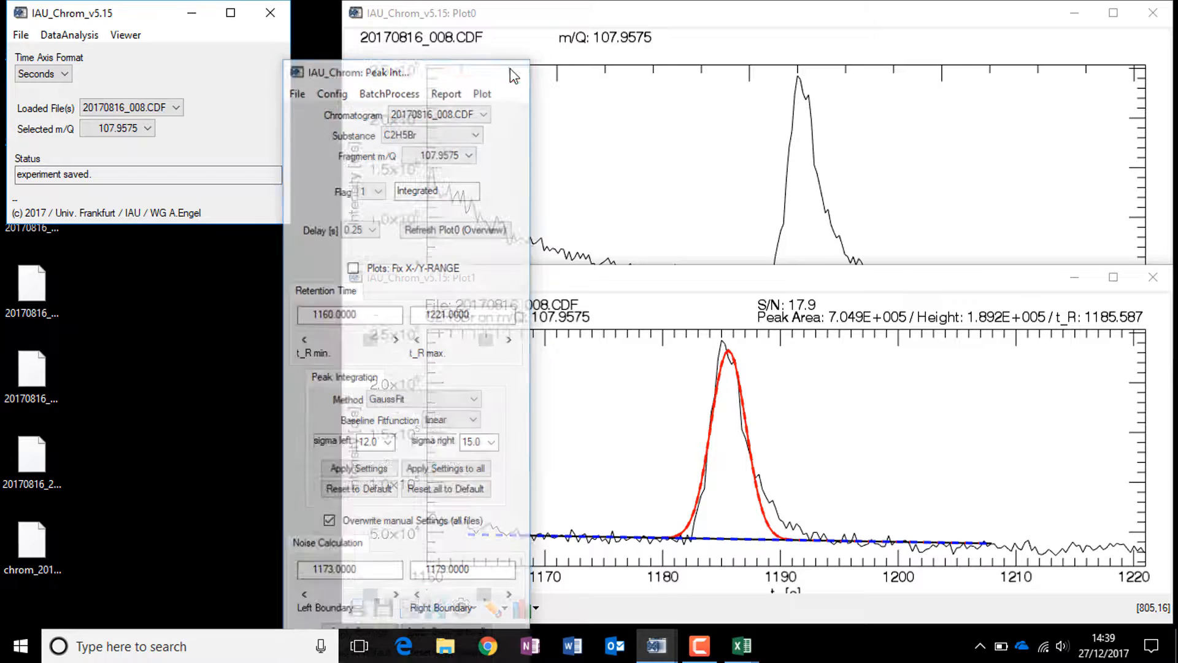
left_click(1152, 277)
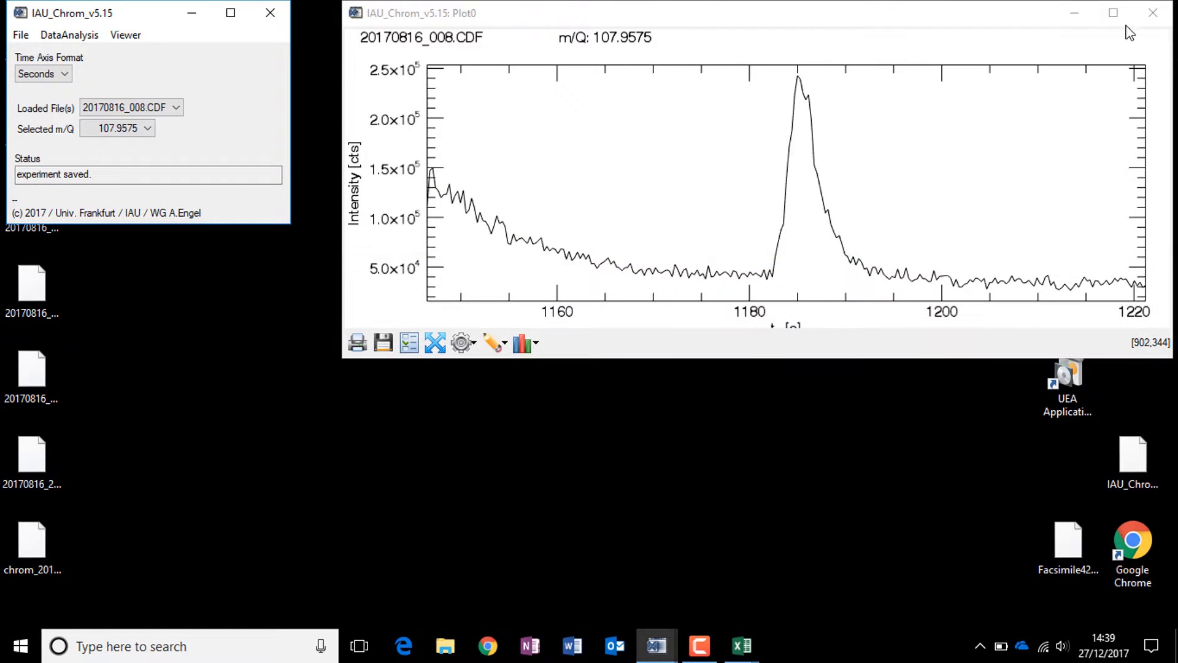
left_click(1153, 13)
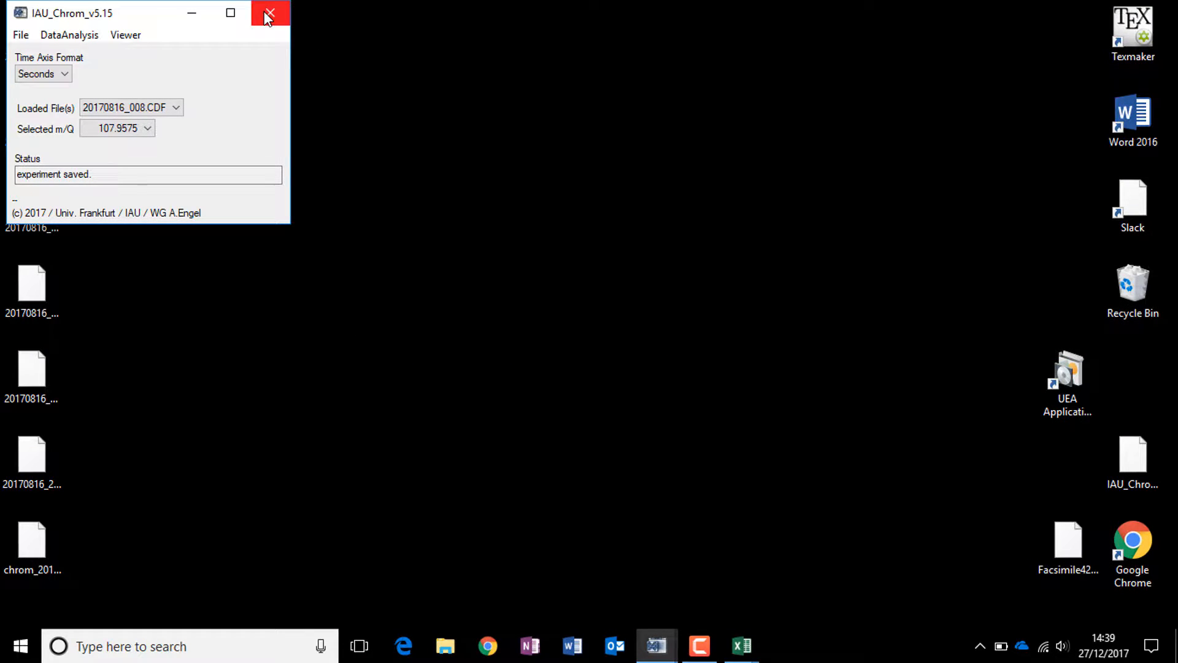
left_click(268, 15)
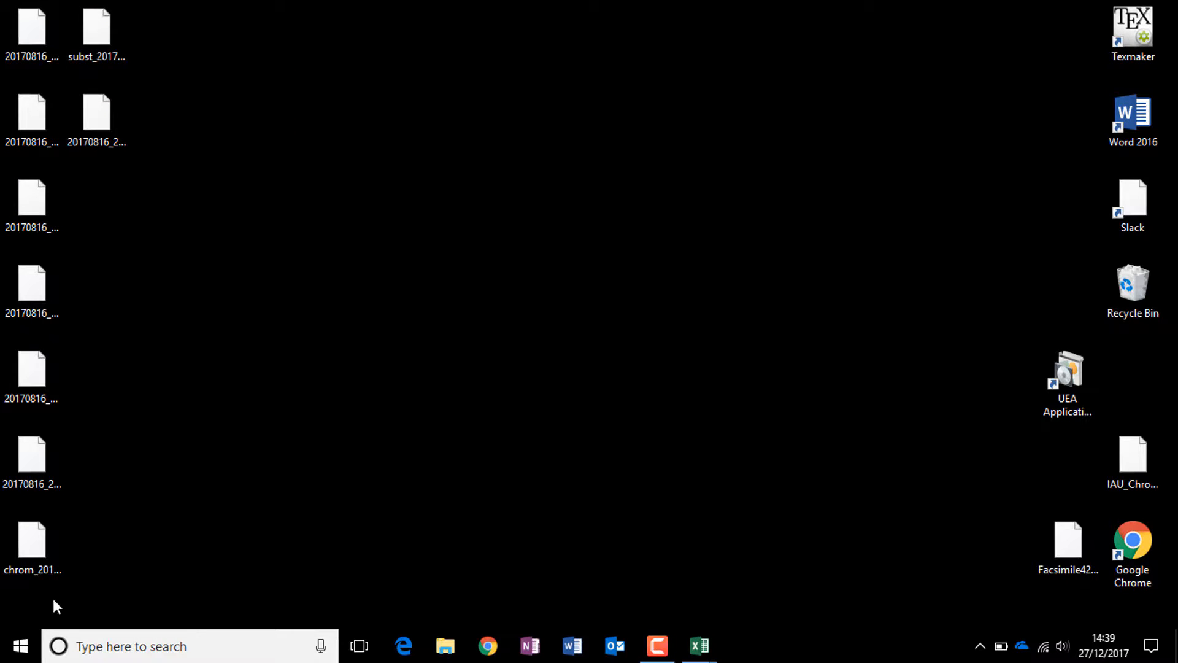
- Start IAU_Chrom again through the IDL 84 VM application
left_click(20, 645)
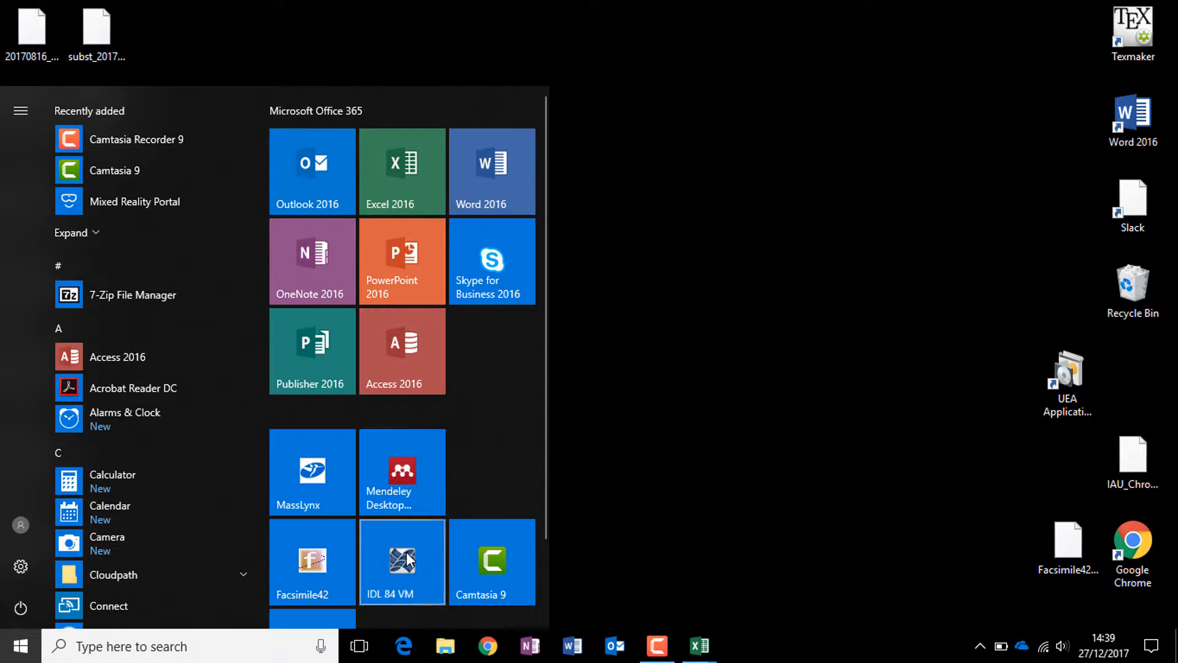
left_click(408, 559)
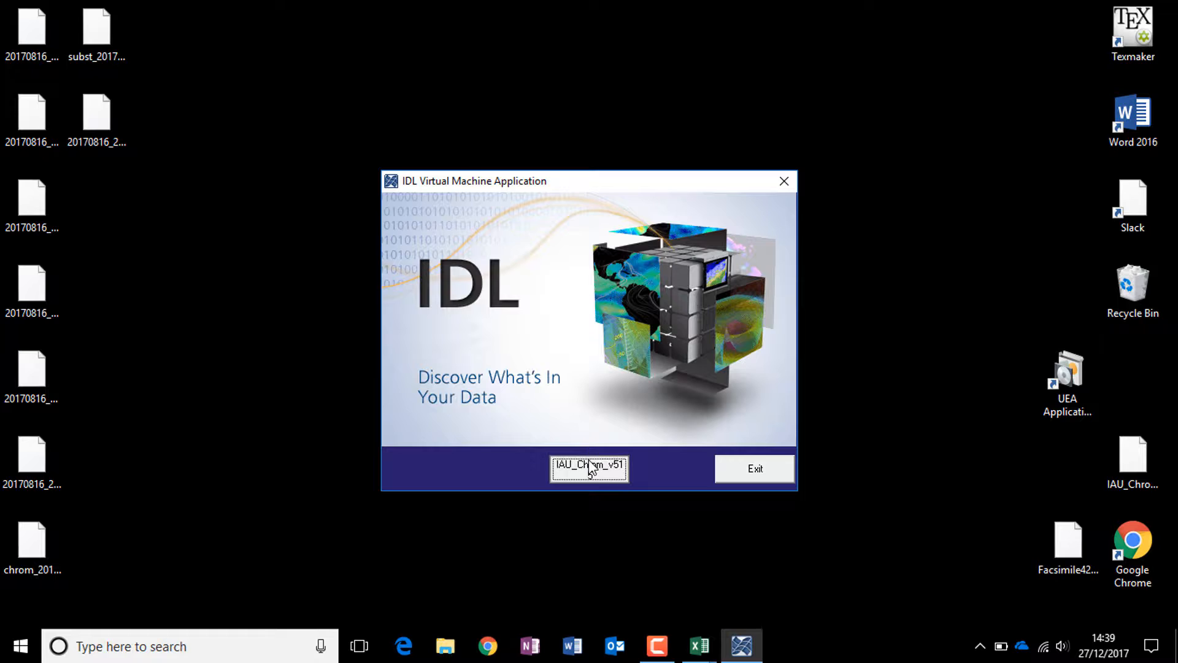
left_click(591, 467)
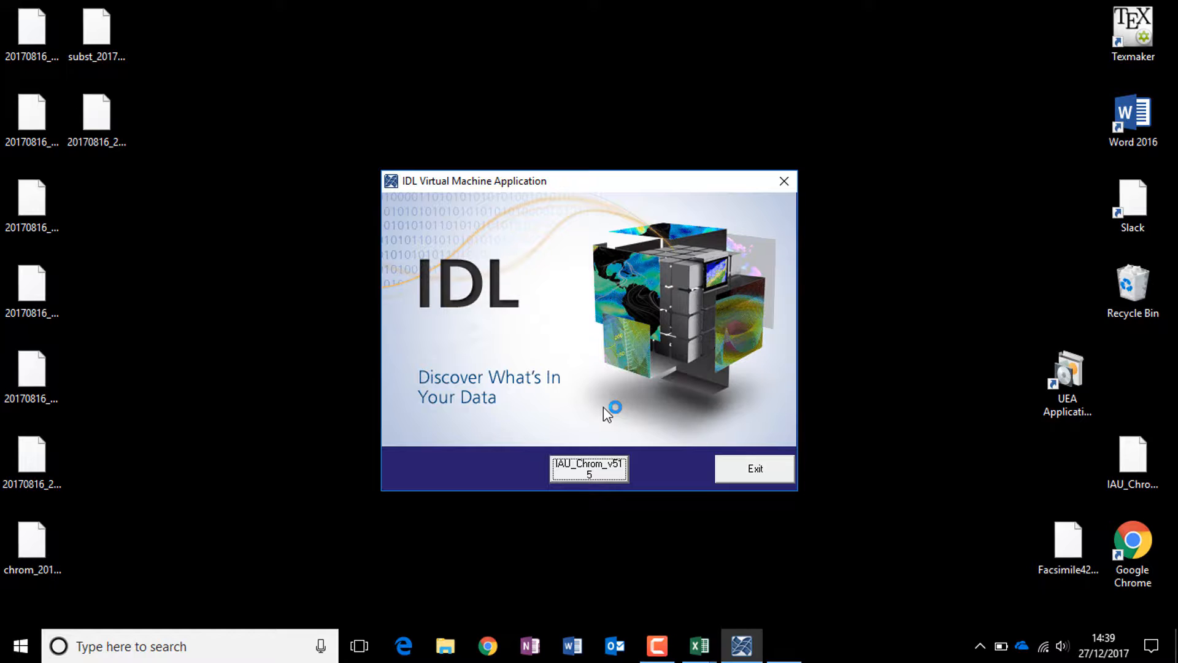
left_click(488, 366)
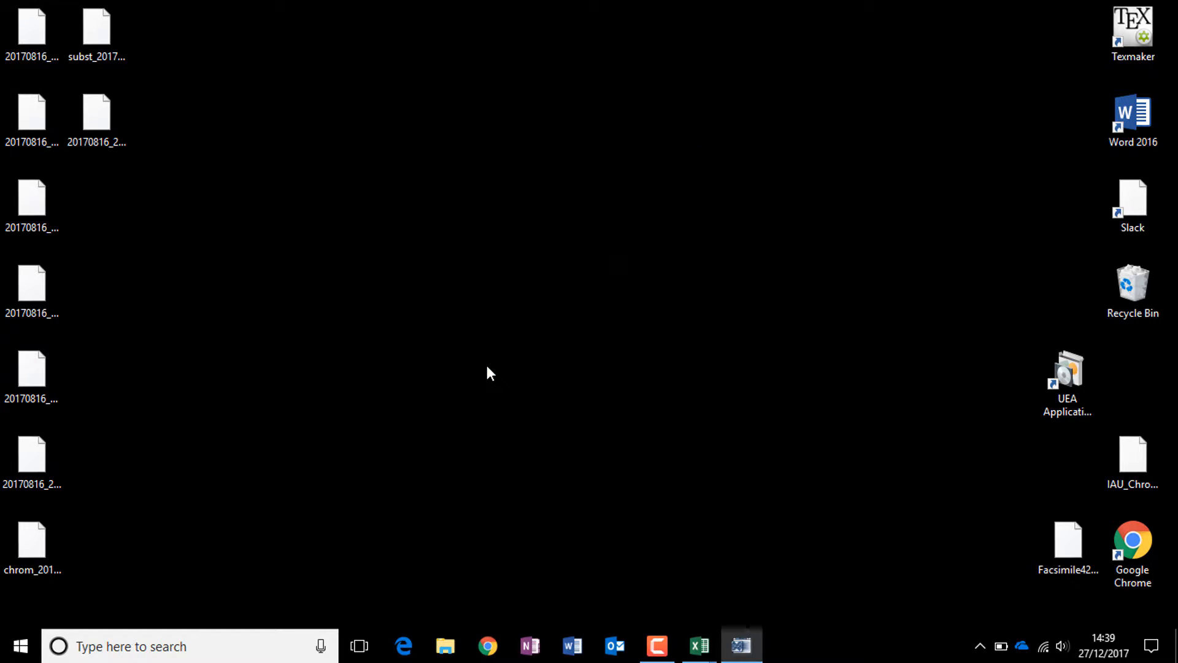
- Restore the saved experiment from chrom_20170816_201712271439.dat on the Desktop
left_click(20, 35)
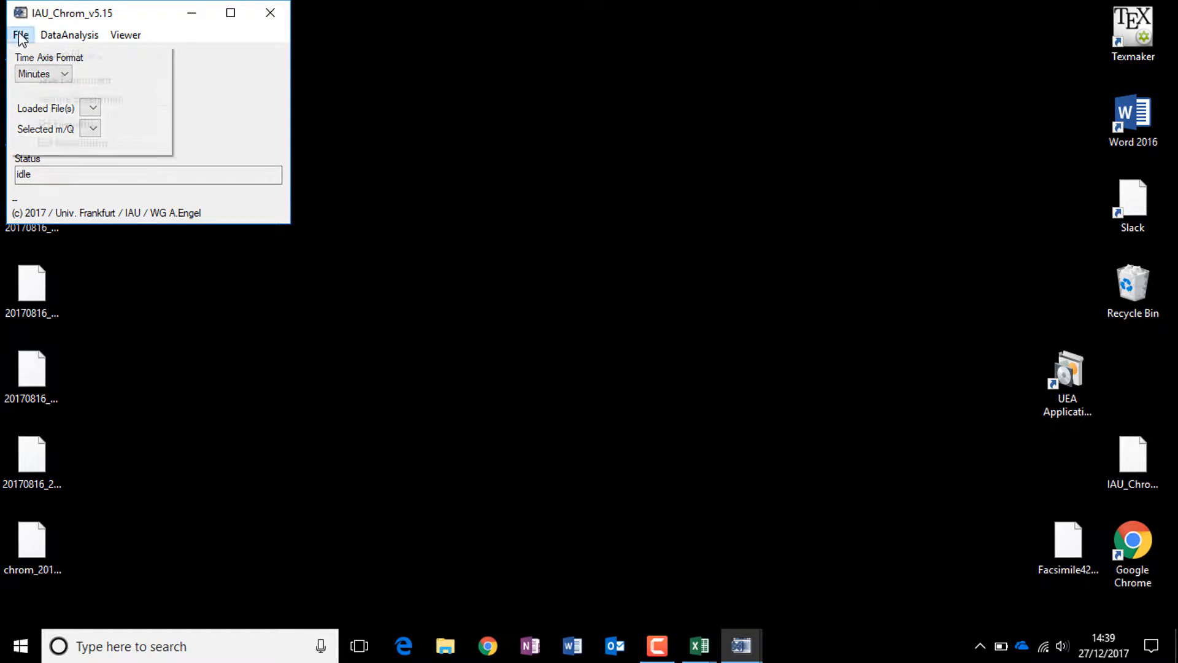
left_click(89, 105)
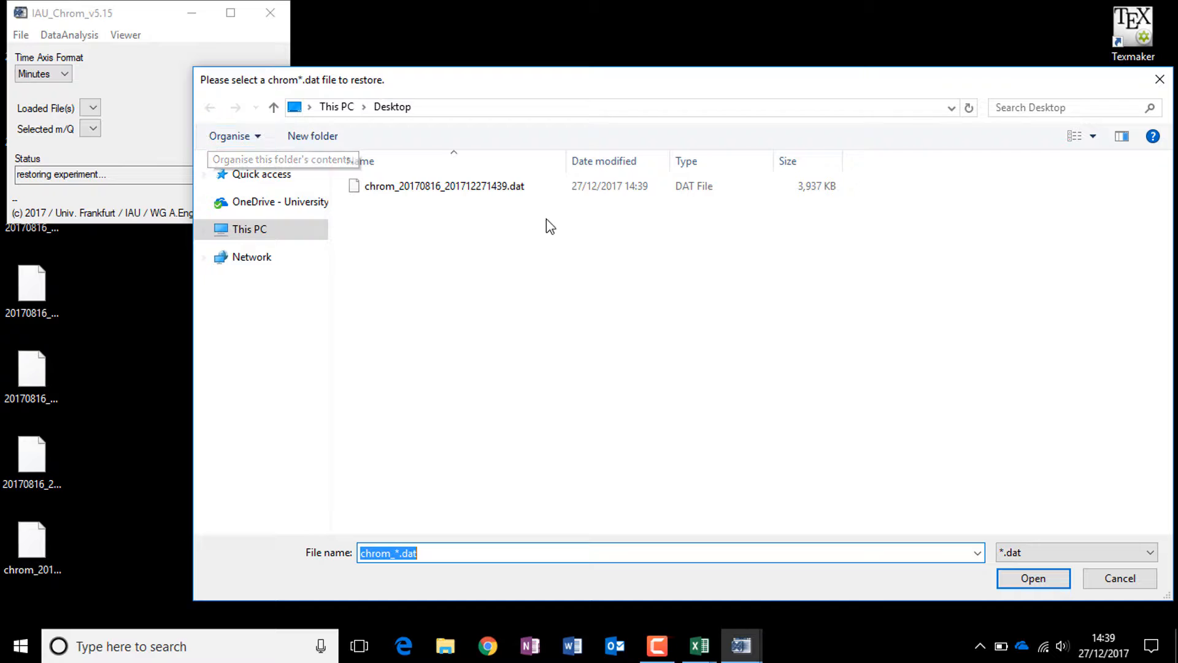
left_click(480, 191)
left_click(1028, 580)
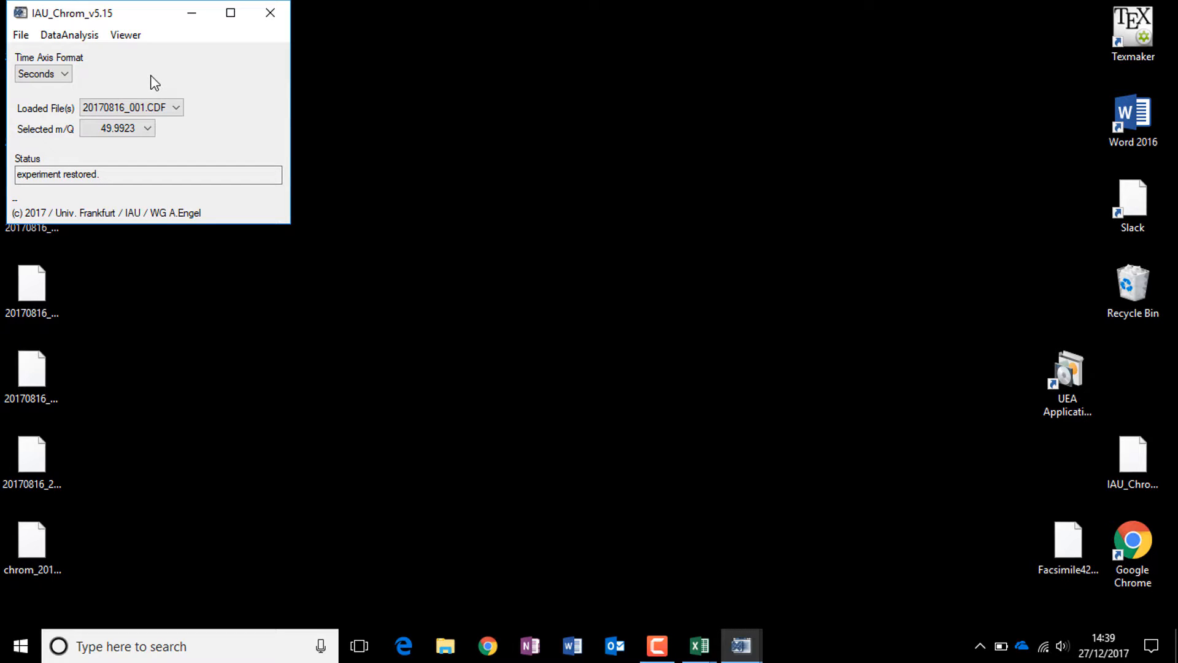
- Open the peak integration and noise tool for the restored experiment and set the delay to 0.25 s
left_click(55, 38)
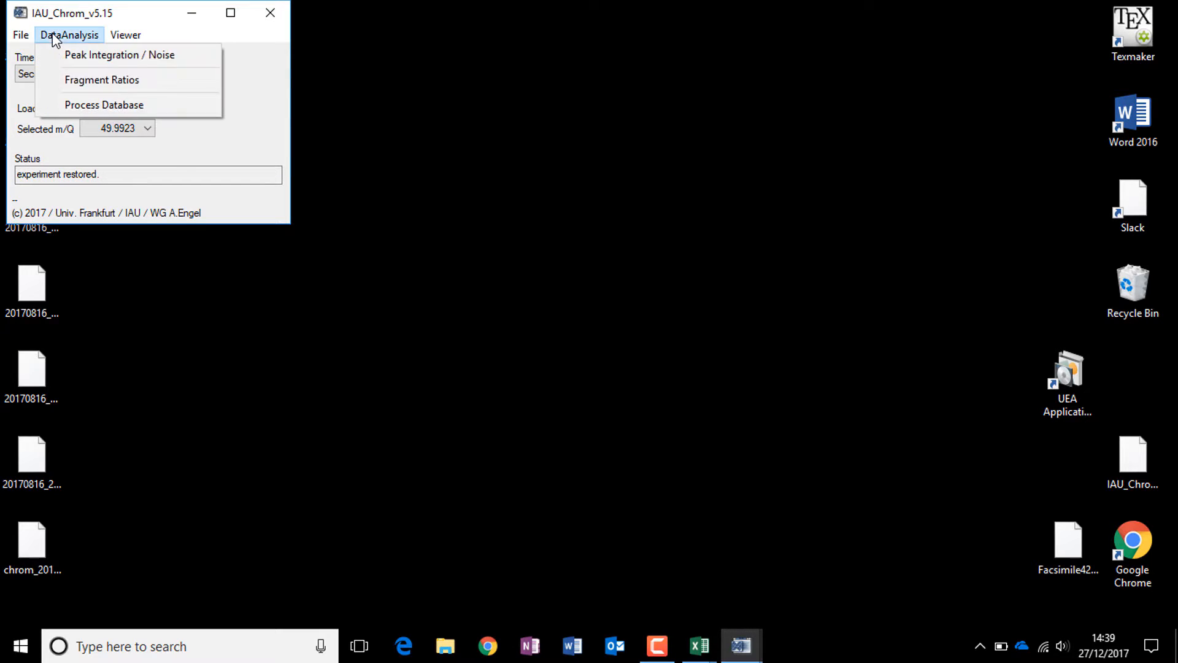
left_click(110, 57)
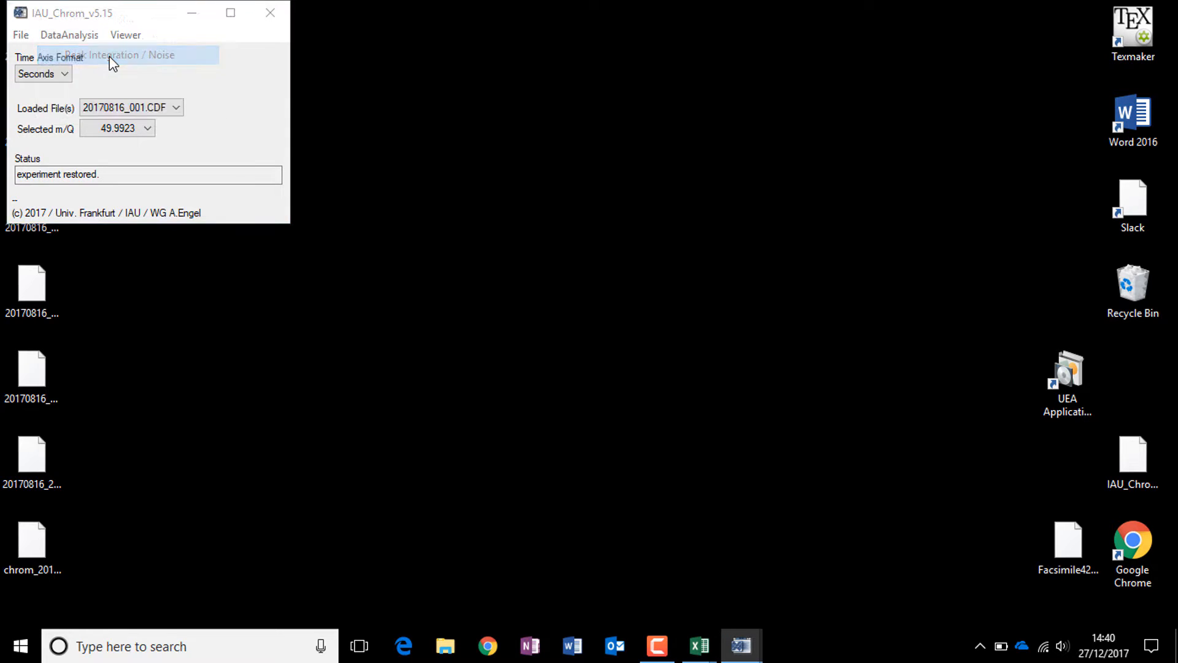
left_click(83, 172)
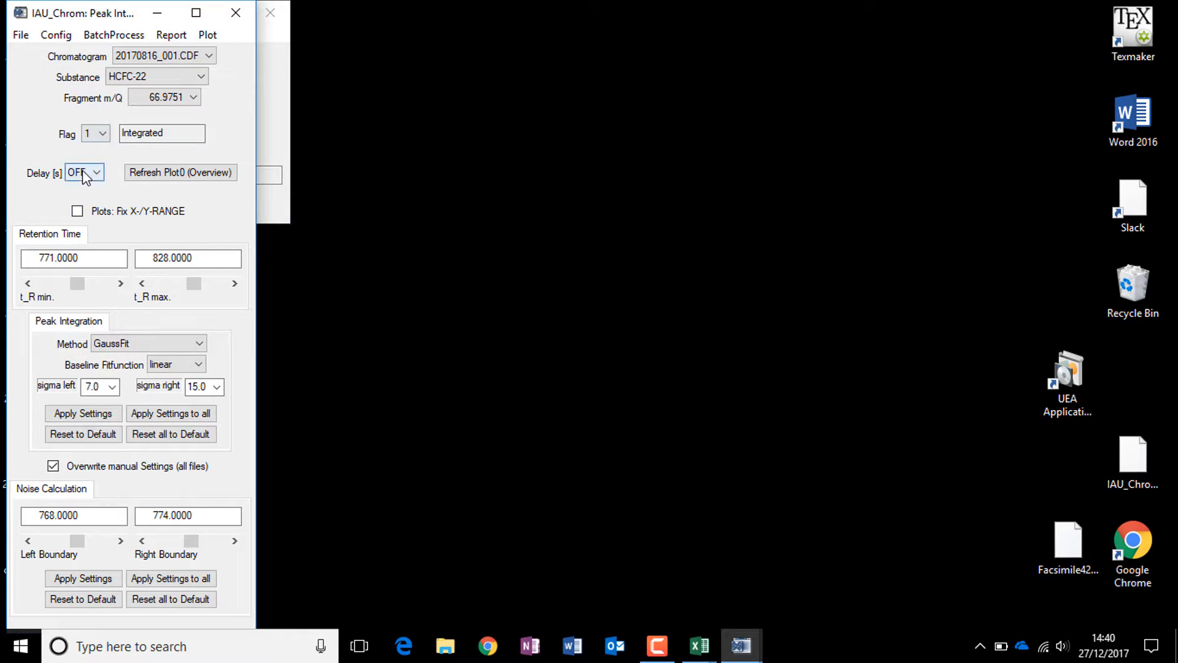
left_click(77, 199)
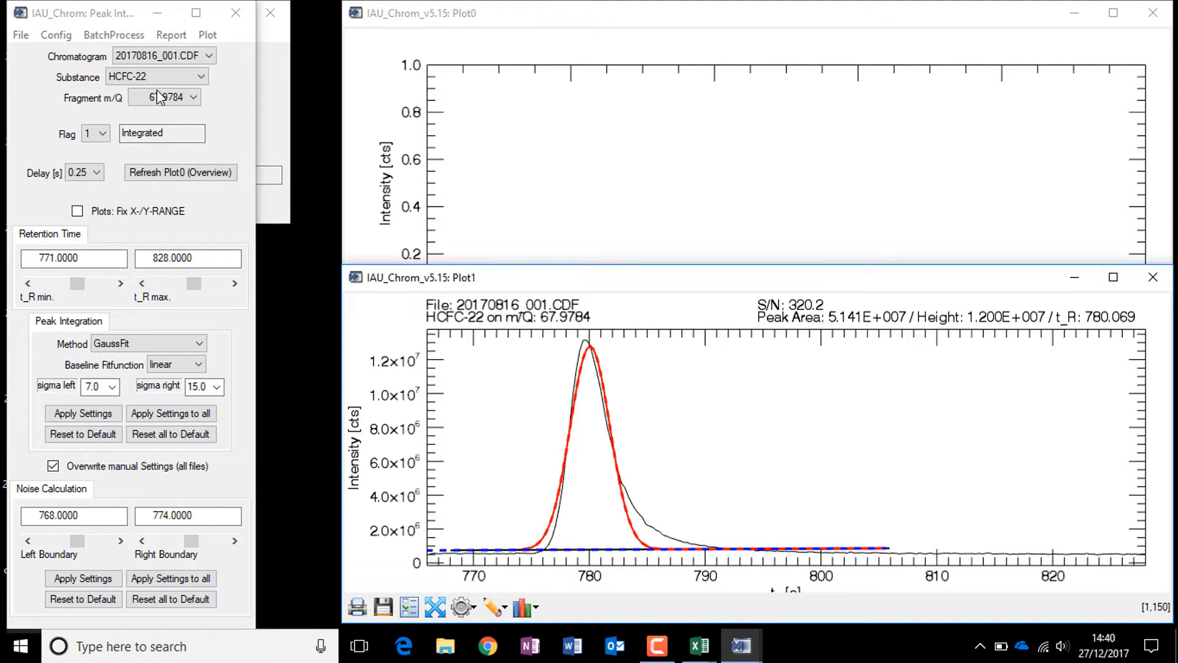
- Change the displayed substance to MeCl to review its restored integration settings
left_click(184, 79)
left_click(135, 101)
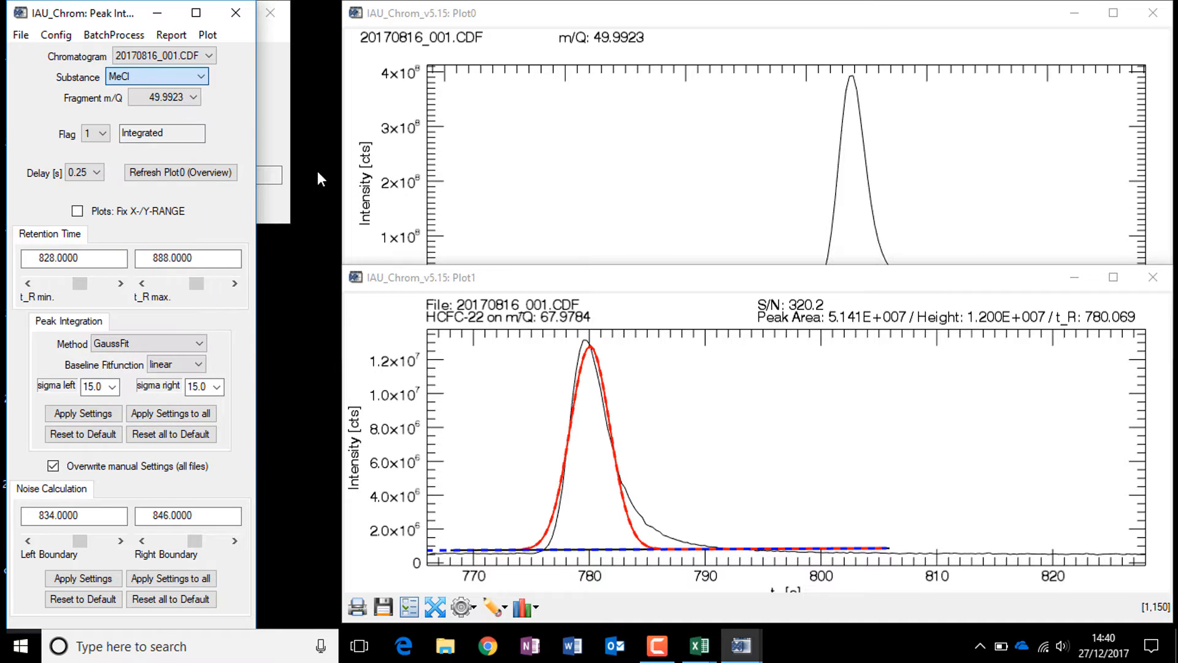